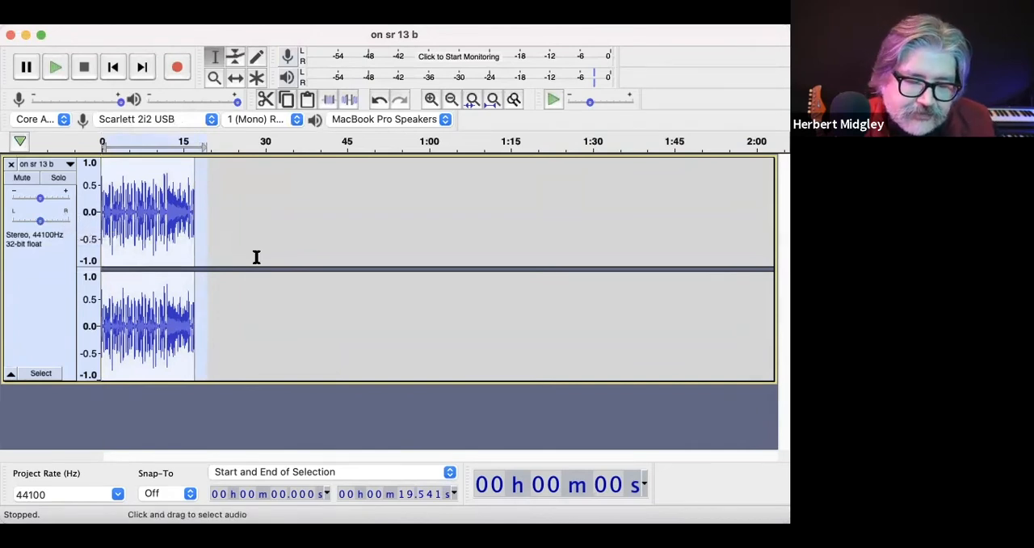
Step: Apply Fade Out twice to the end of the clip, from about 14.0 s to 17.4 s
{"action": "left_click", "coordinate": [265, 257]}
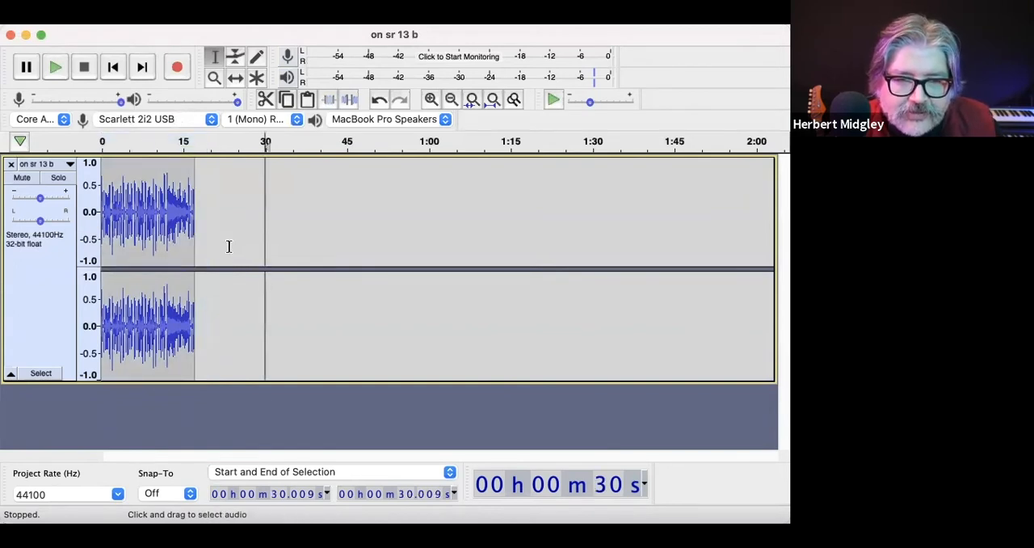
{"action": "left_click", "coordinate": [430, 99]}
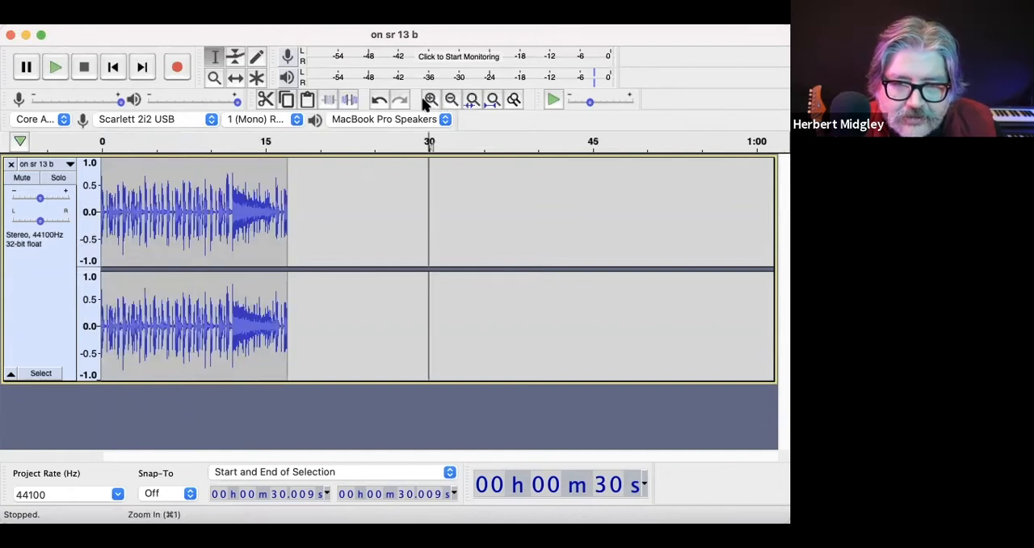
{"action": "left_click", "coordinate": [431, 99]}
{"action": "left_click", "coordinate": [430, 98]}
{"action": "scroll", "coordinate": [395, 207], "scroll_direction": "left", "scroll_amount": 10}
{"action": "scroll", "coordinate": [387, 221], "scroll_direction": "right", "scroll_amount": 7}
{"action": "left_click_drag", "start_coordinate": [294, 217], "coordinate": [147, 208]}
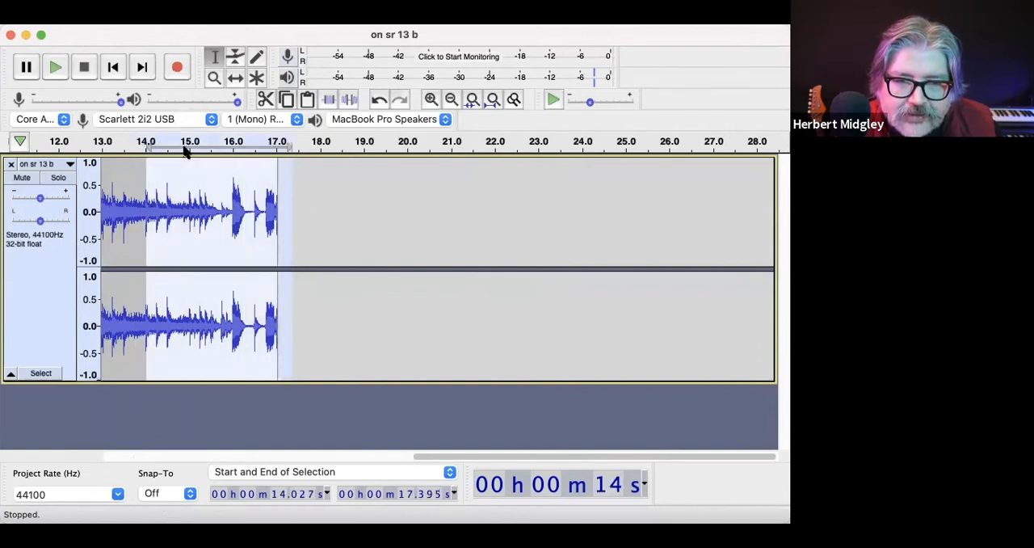
{"action": "left_click", "coordinate": [323, 6]}
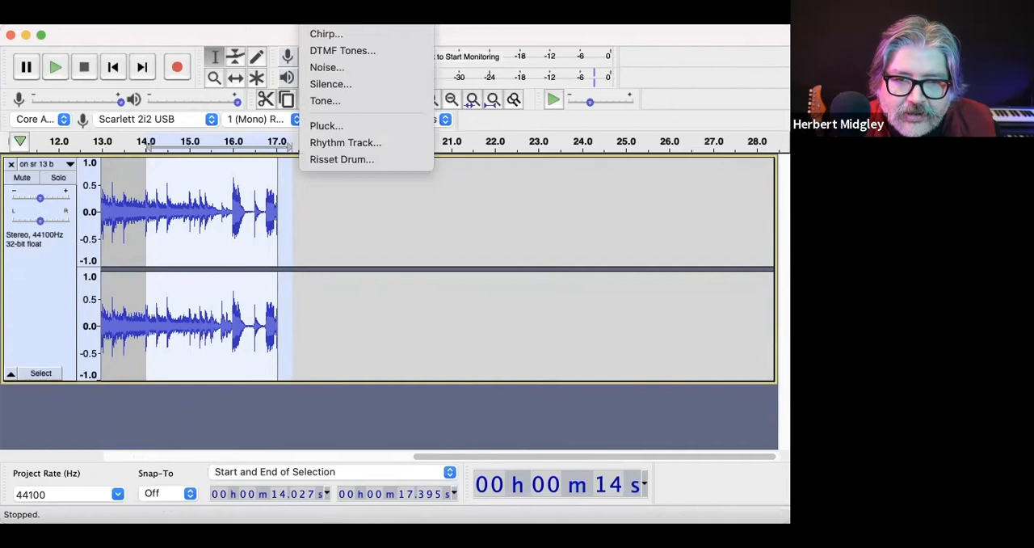
{"action": "mouse_move", "coordinate": [380, 14]}
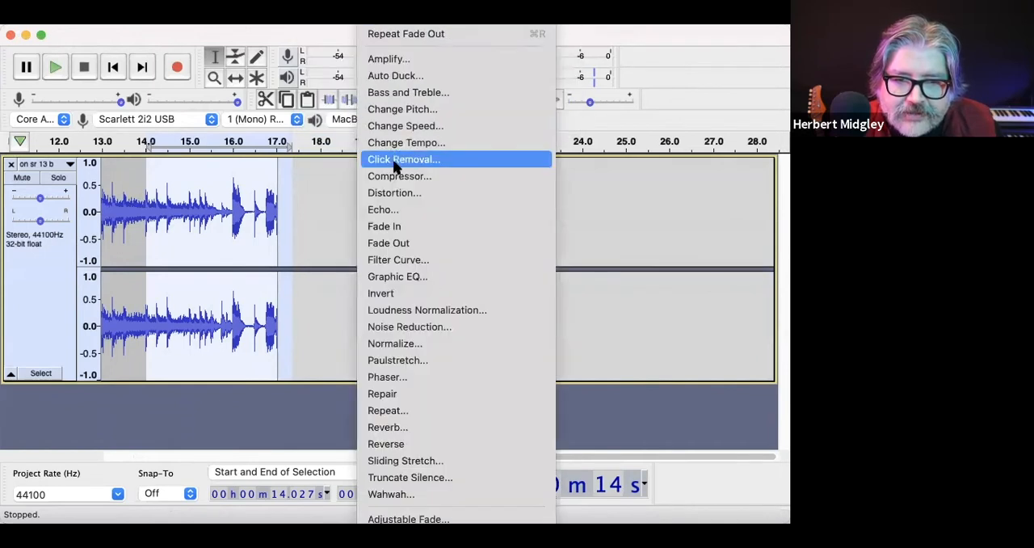
{"action": "left_click", "coordinate": [387, 242]}
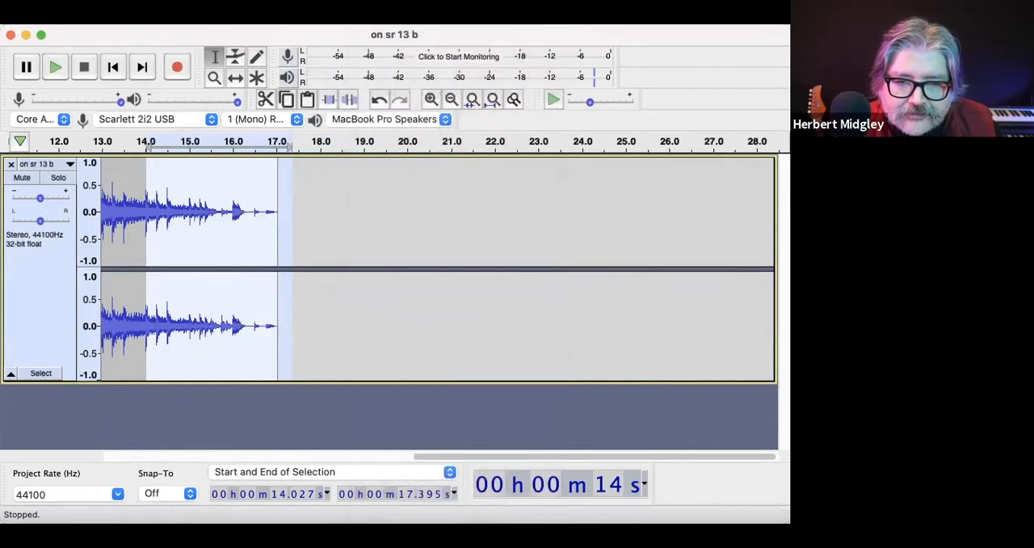
{"action": "left_click", "coordinate": [379, 15]}
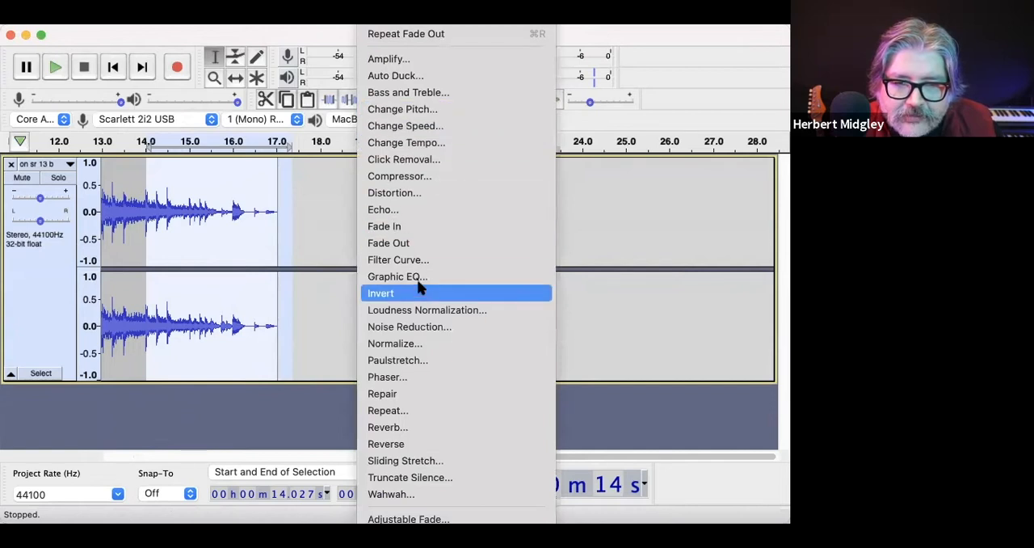
{"action": "left_click", "coordinate": [421, 243]}
Step: Apply Fade In to the very beginning of the clip, from 0 to about 0.37 s
{"action": "scroll", "coordinate": [336, 281], "scroll_direction": "left", "scroll_amount": 10}
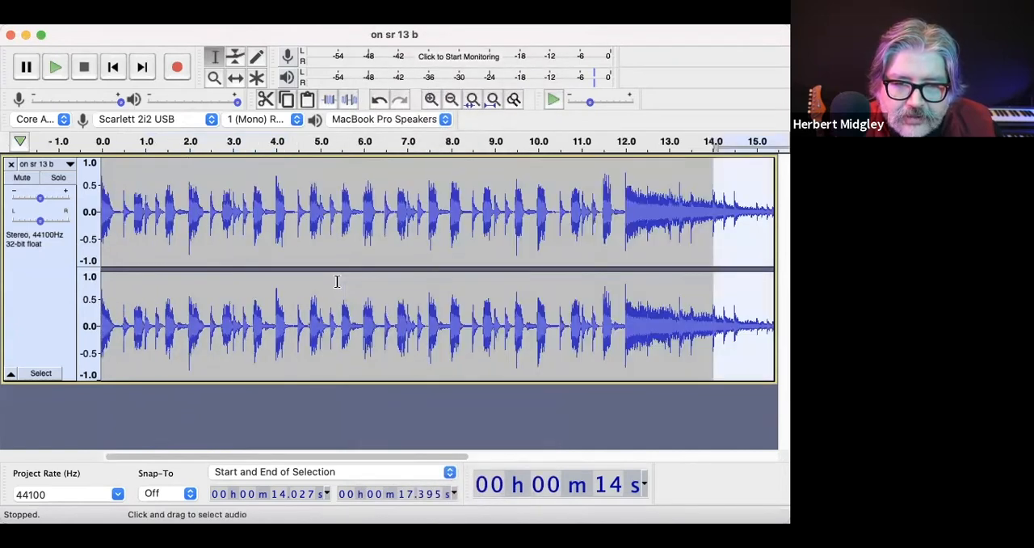
{"action": "left_click_drag", "start_coordinate": [118, 220], "coordinate": [99, 219]}
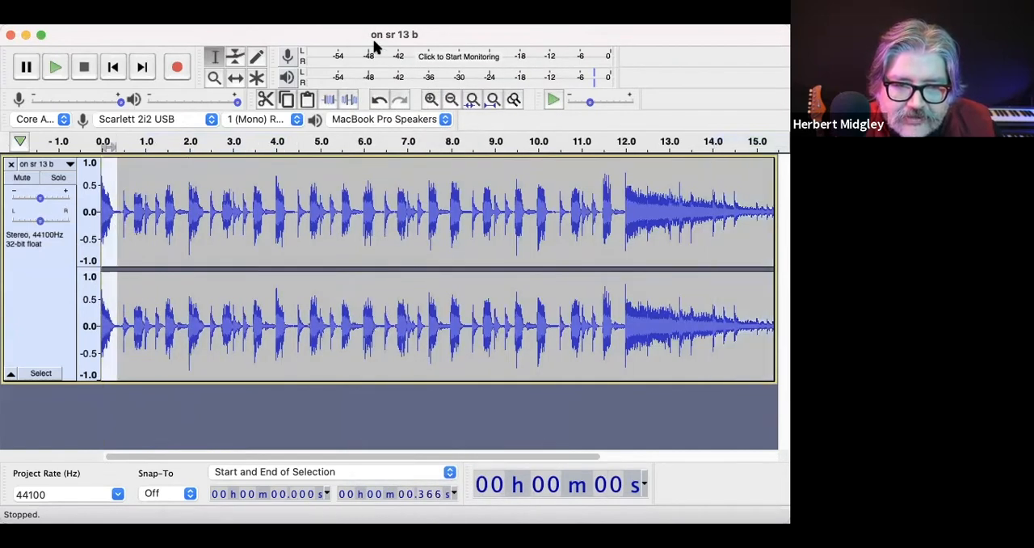
{"action": "left_click", "coordinate": [380, 14]}
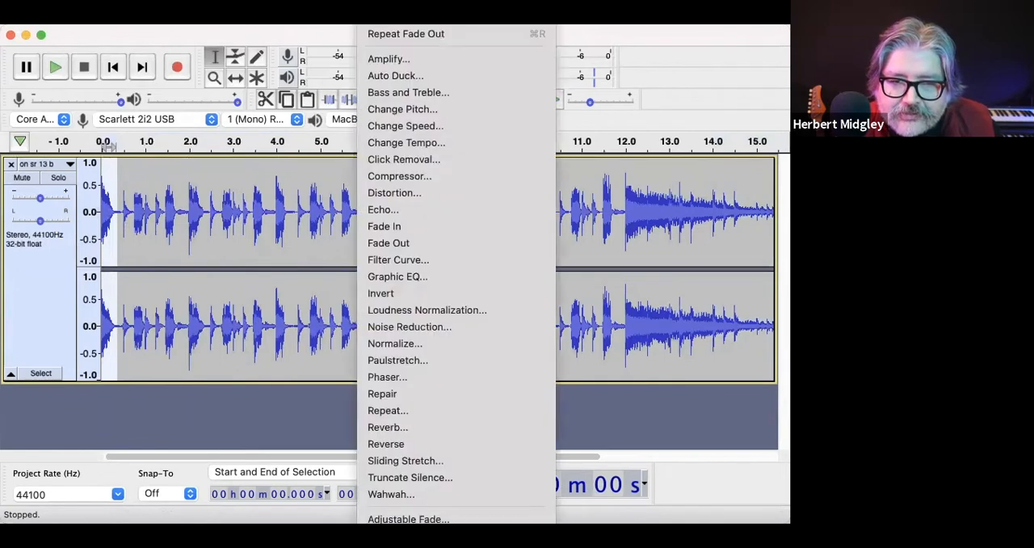
{"action": "left_click", "coordinate": [376, 226]}
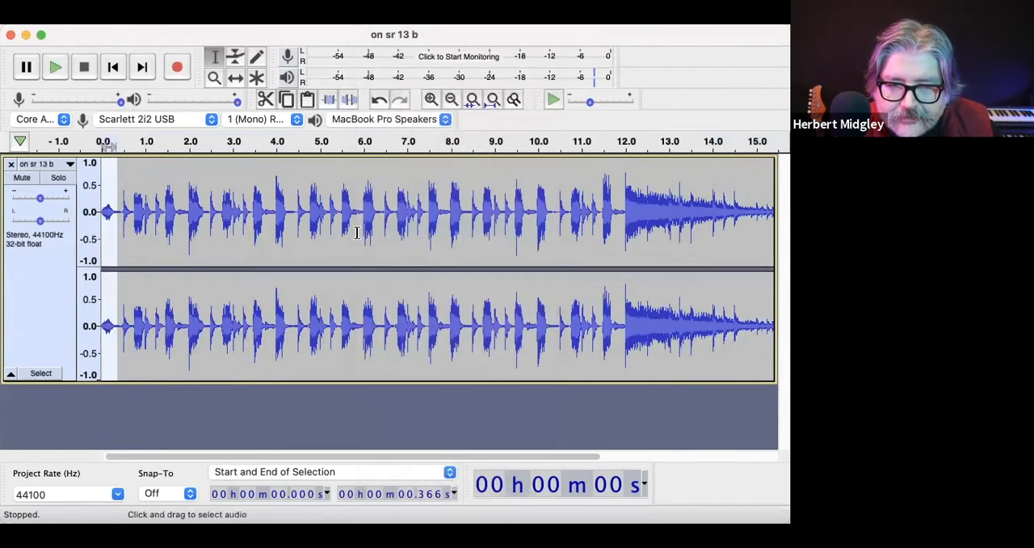
Step: Play the clip from about 11.9 s to check how the ending fades
{"action": "left_click", "coordinate": [356, 237]}
{"action": "left_click", "coordinate": [623, 234]}
{"action": "key", "text": "space"}
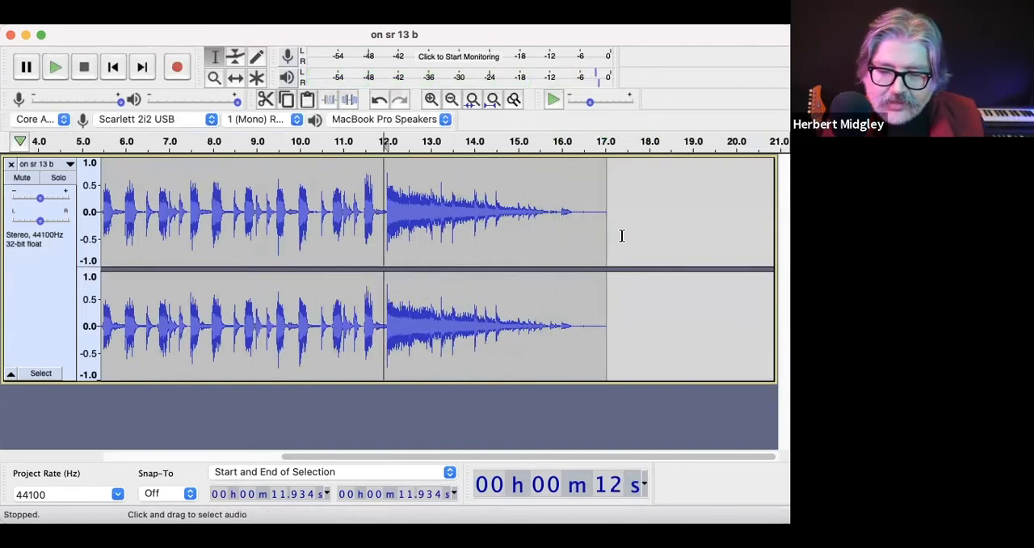
Step: Apply Fade Out to the final part of the clip, from about 16.4 s to 17.4 s
{"action": "left_click_drag", "start_coordinate": [621, 236], "coordinate": [578, 225]}
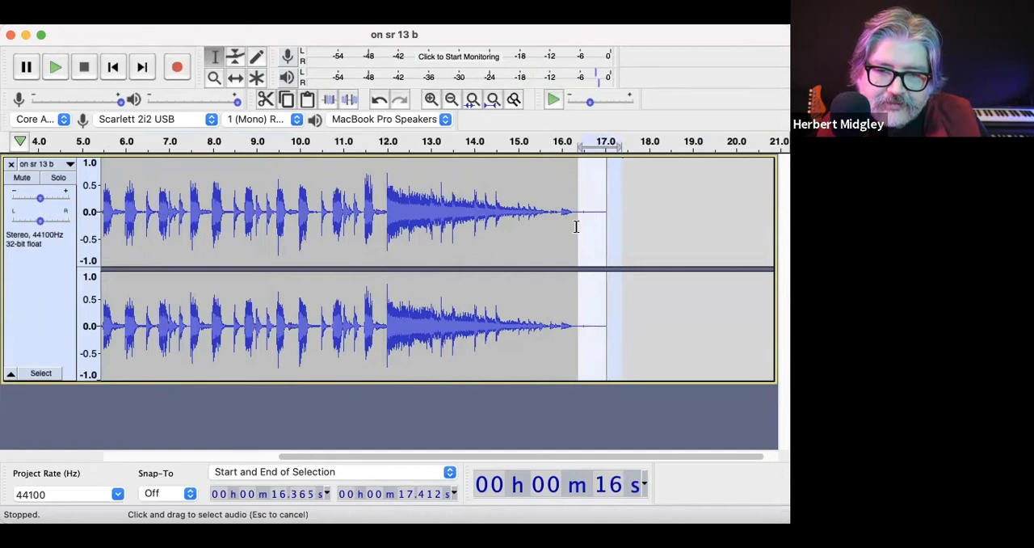
{"action": "left_click", "coordinate": [428, 14]}
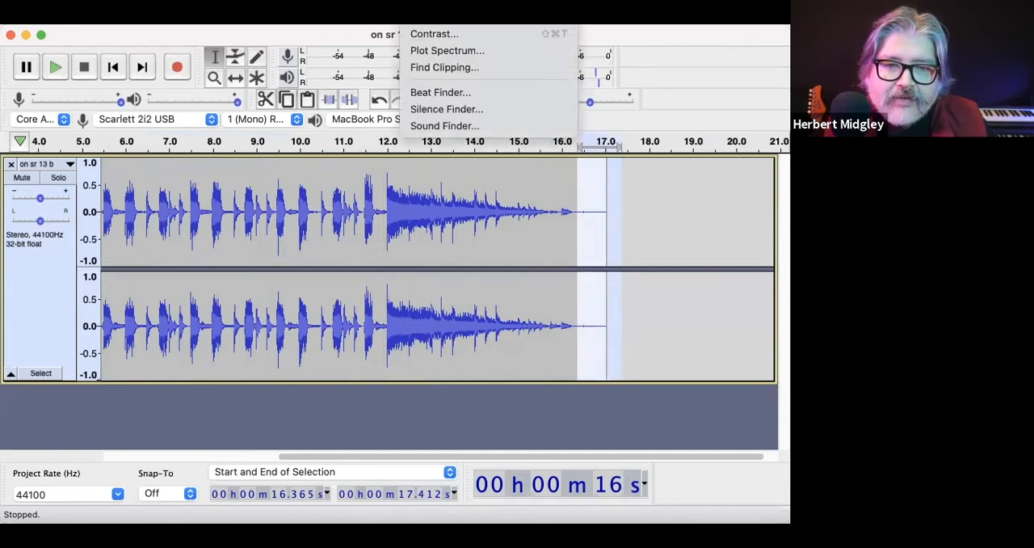
{"action": "mouse_move", "coordinate": [381, 14]}
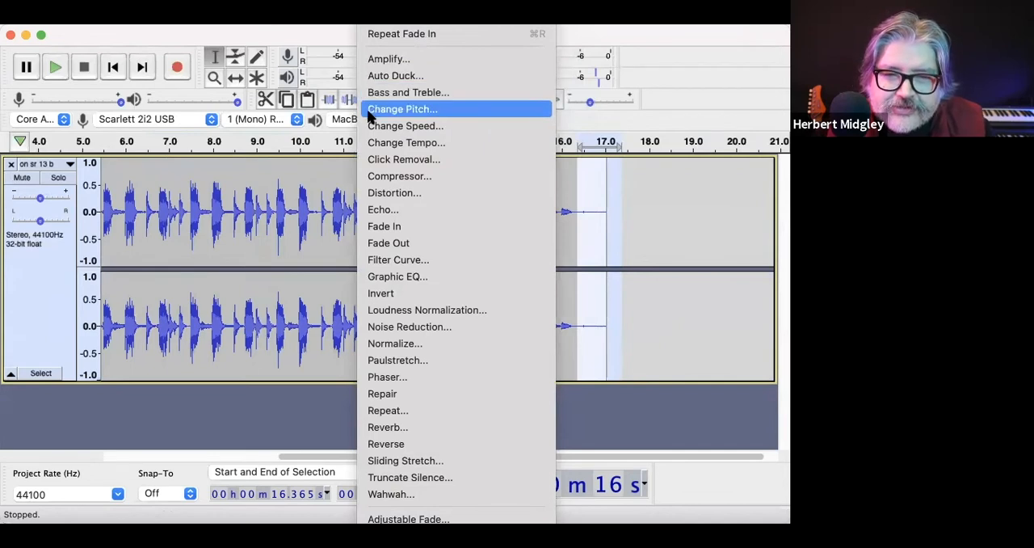
{"action": "left_click", "coordinate": [369, 243]}
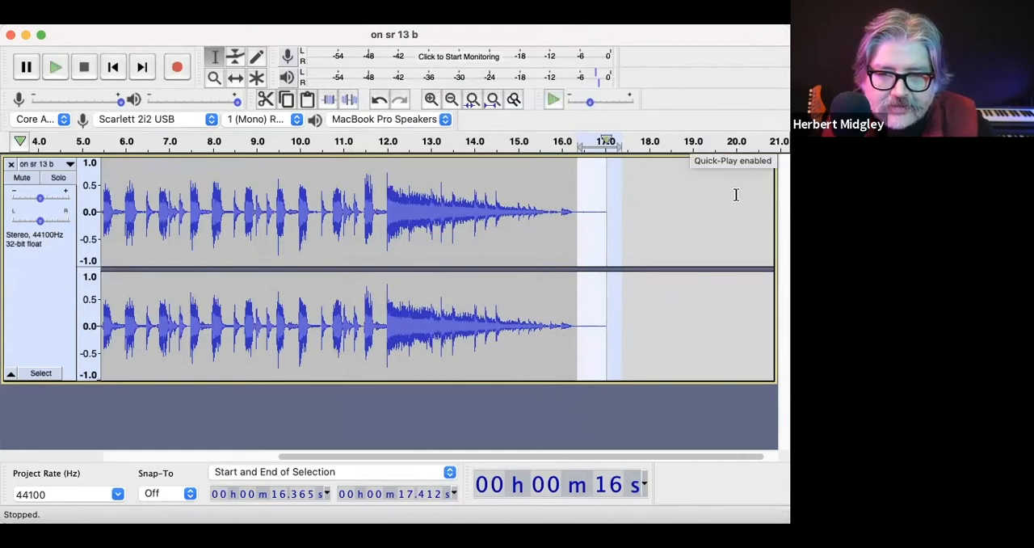
Step: Listen to the clip's tail from about 15.8 s and 16.0 s, and check the stretch from about 16.3 s to 17.3 s
{"action": "left_click", "coordinate": [552, 215]}
{"action": "key", "text": "space"}
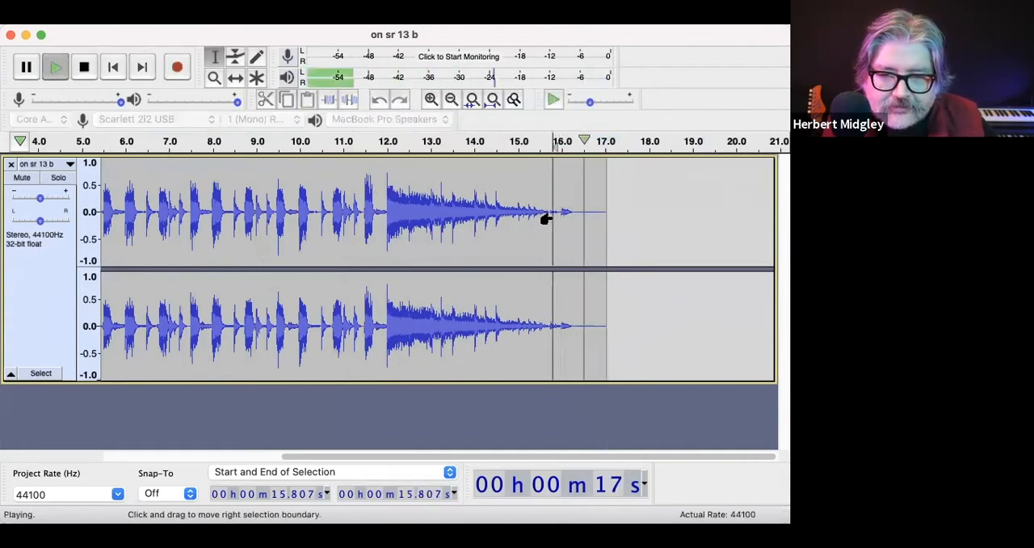
{"action": "key", "text": "space"}
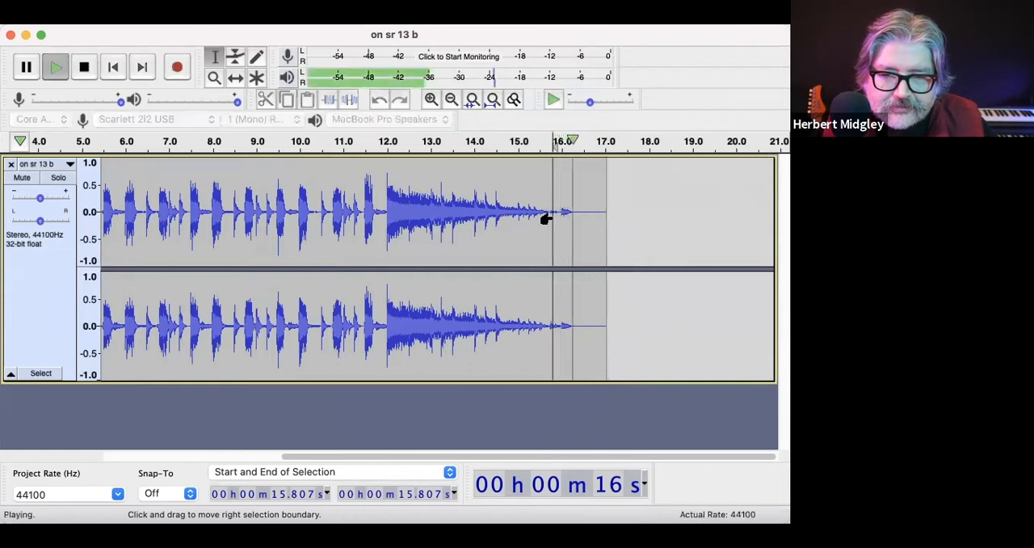
{"action": "left_click_drag", "start_coordinate": [618, 213], "coordinate": [572, 216]}
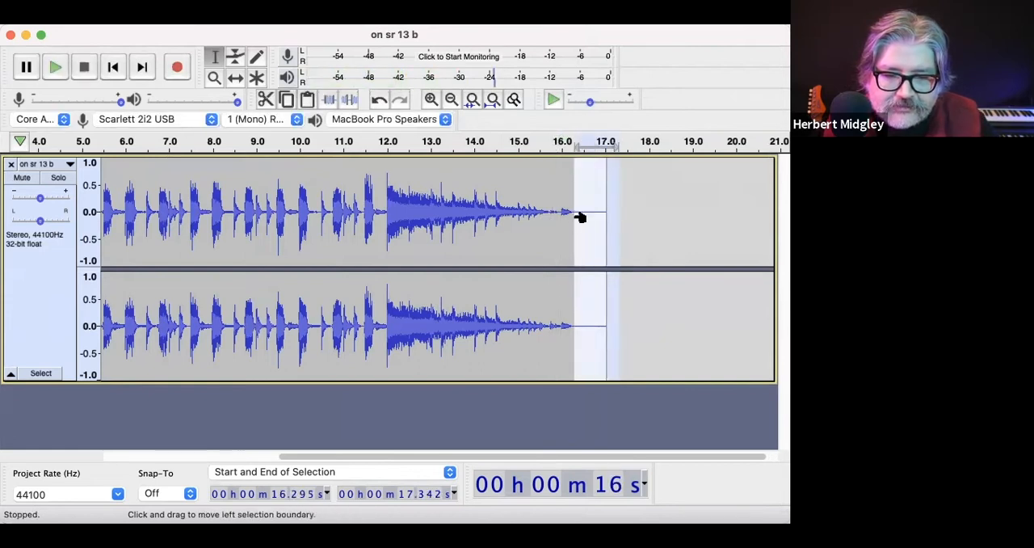
{"action": "key", "text": "space"}
{"action": "left_click", "coordinate": [560, 212]}
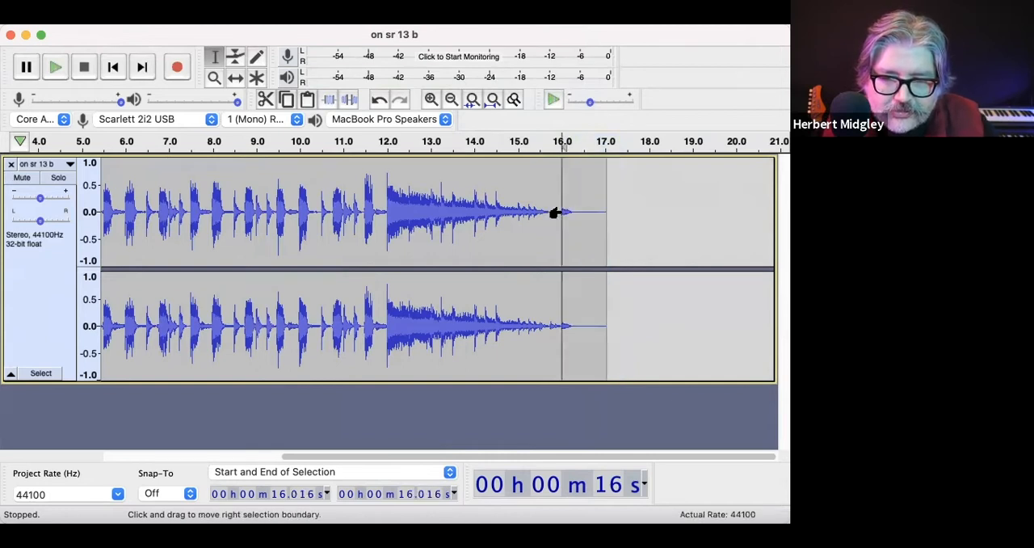
{"action": "key", "text": "space"}
Step: Play the first few seconds of the clip from 0 s to check the fade-in, then stop playback
{"action": "scroll", "coordinate": [561, 267], "scroll_direction": "left", "scroll_amount": 5}
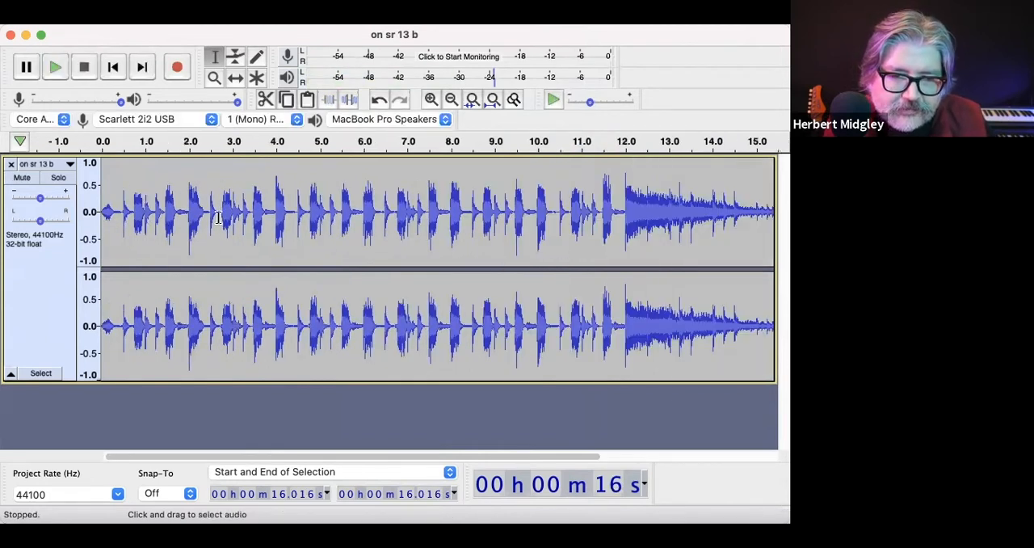
{"action": "left_click", "coordinate": [109, 171]}
{"action": "left_click", "coordinate": [122, 178]}
{"action": "left_click", "coordinate": [103, 178]}
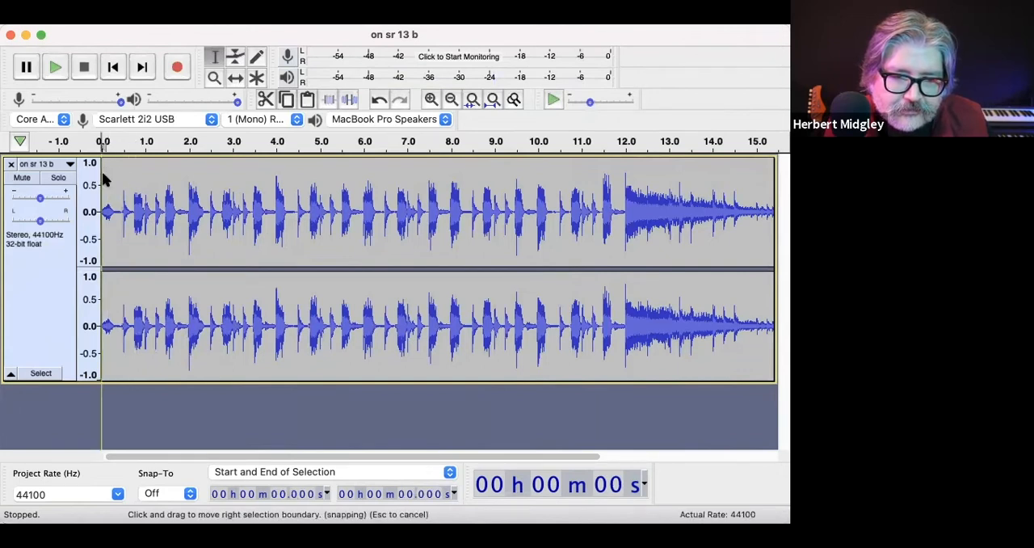
{"action": "key", "text": "space"}
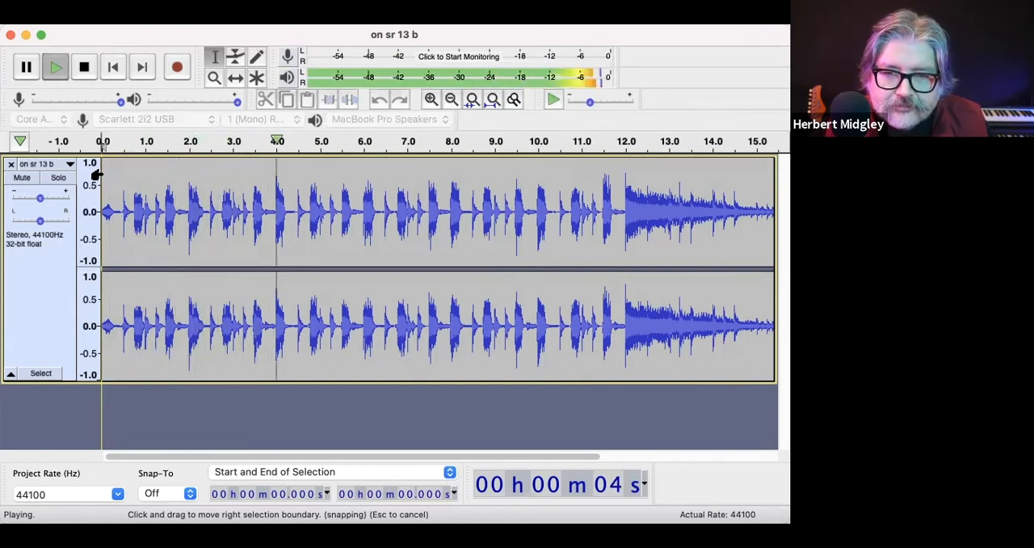
{"action": "key", "text": "space"}
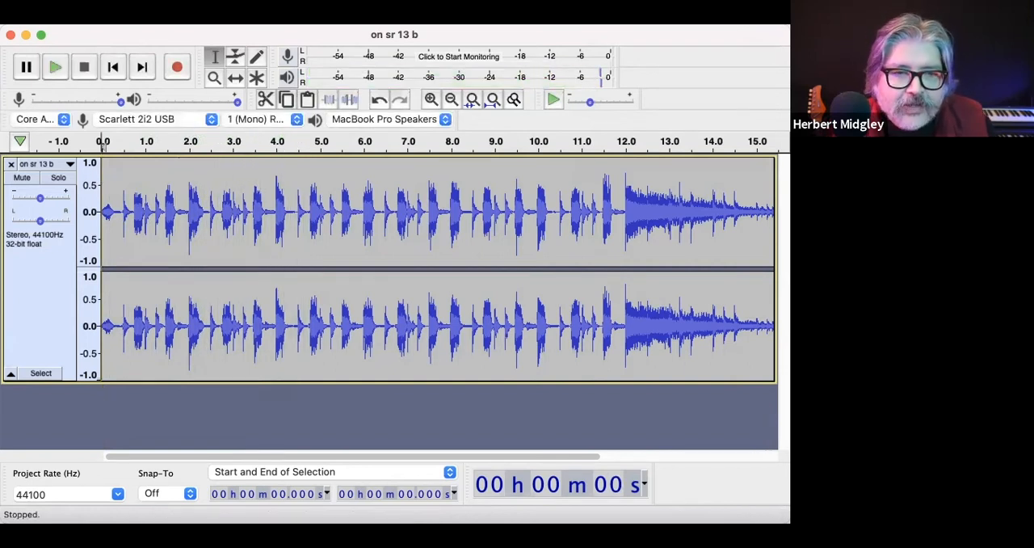
Step: Export the clip to the podcast folder as a 16-bit PCM WAV file named "out music 16.wav"
{"action": "left_click", "coordinate": [60, 6]}
{"action": "mouse_move", "coordinate": [111, 106]}
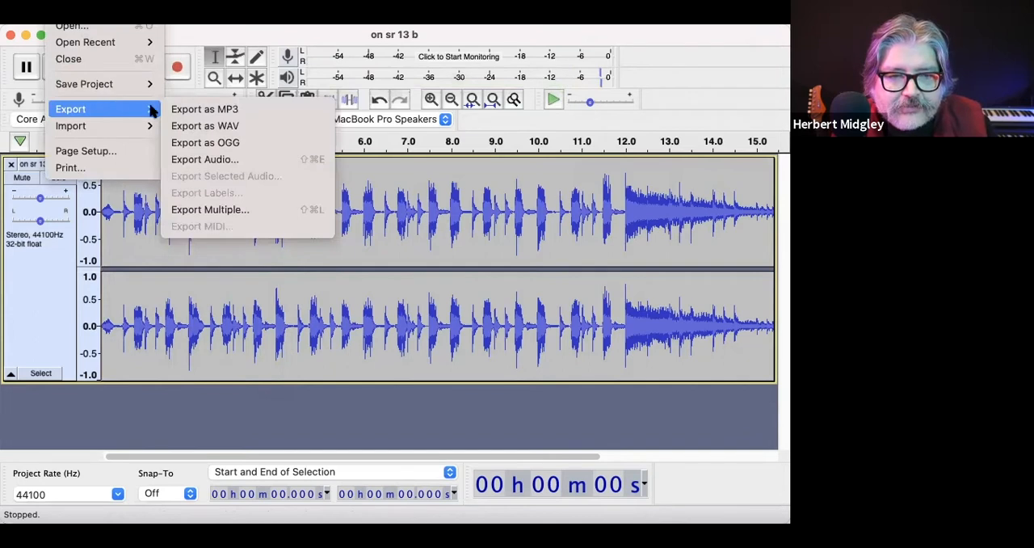
{"action": "left_click", "coordinate": [201, 127]}
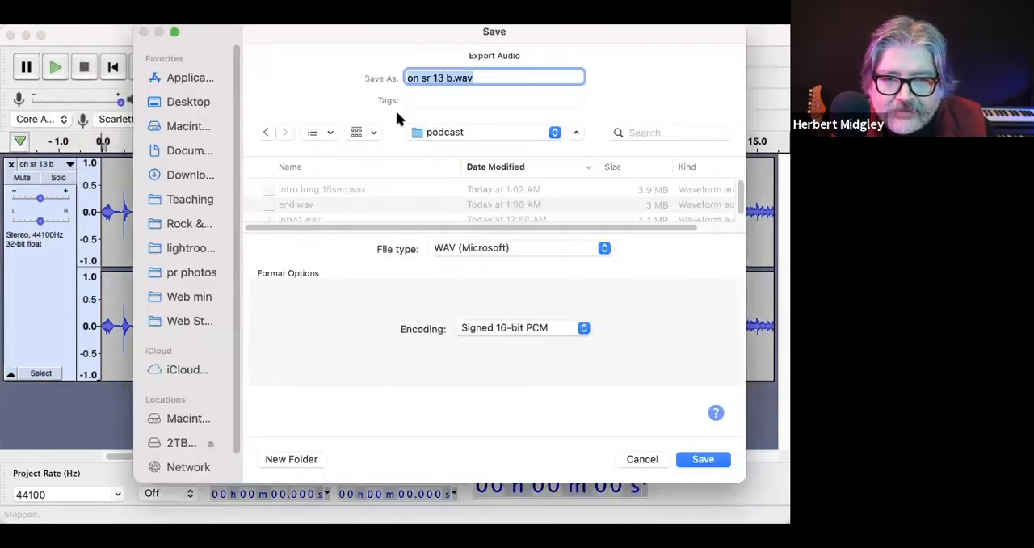
{"action": "left_click", "coordinate": [437, 75]}
{"action": "left_click_drag", "start_coordinate": [451, 74], "coordinate": [392, 74]}
{"action": "key", "text": "BackSpace"}
{"action": "type", "text": "out"}
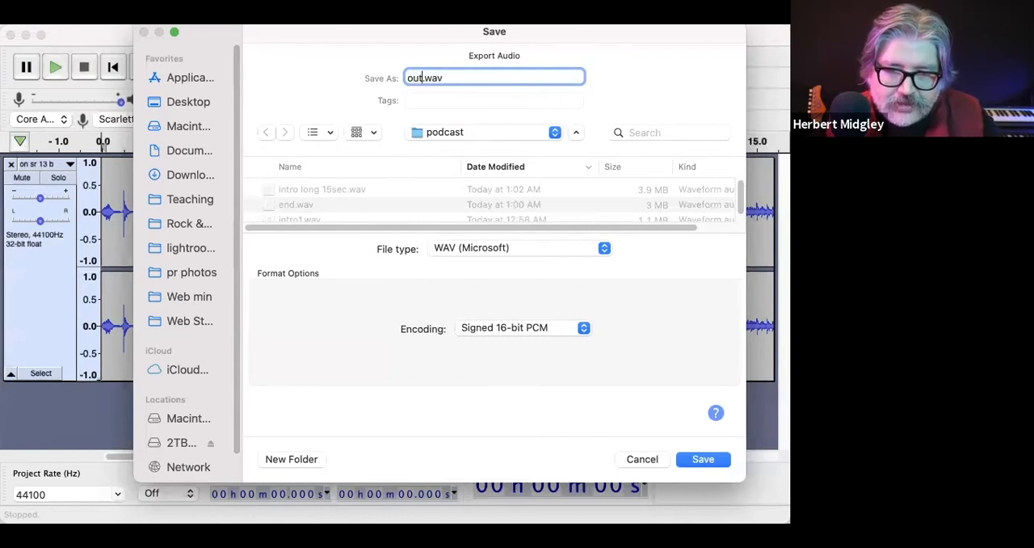
{"action": "type", "text": " music 16sec"}
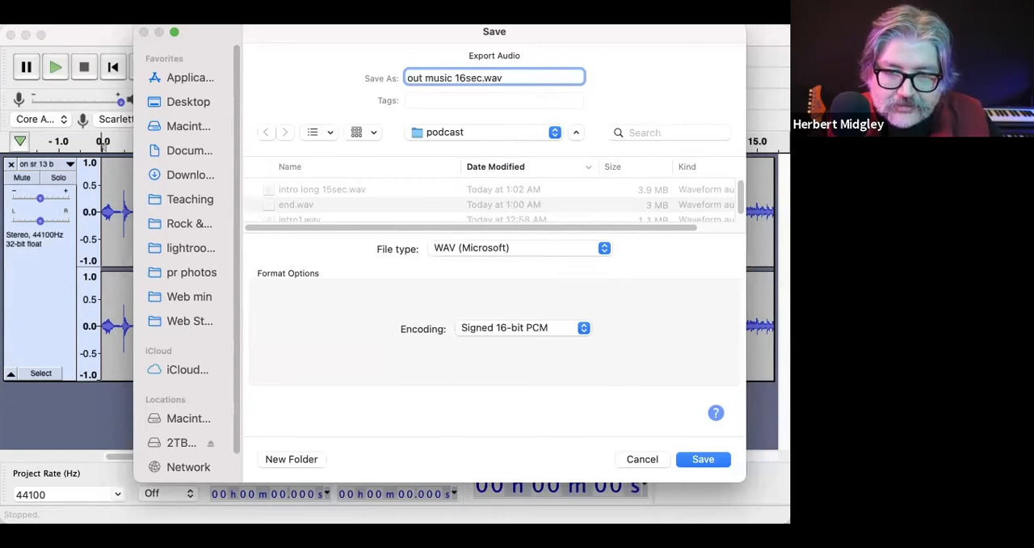
{"action": "key", "text": "Return"}
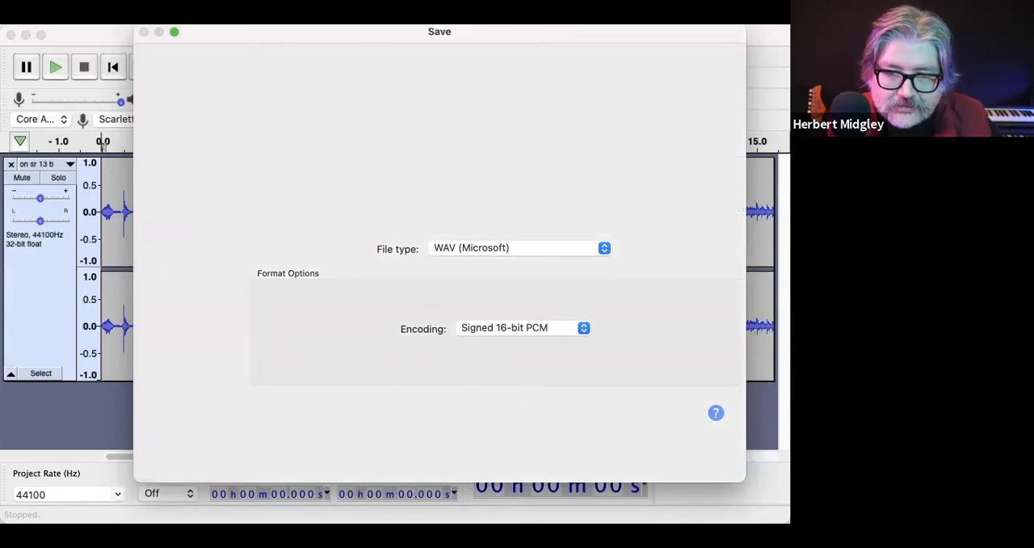
{"action": "left_click", "coordinate": [512, 423]}
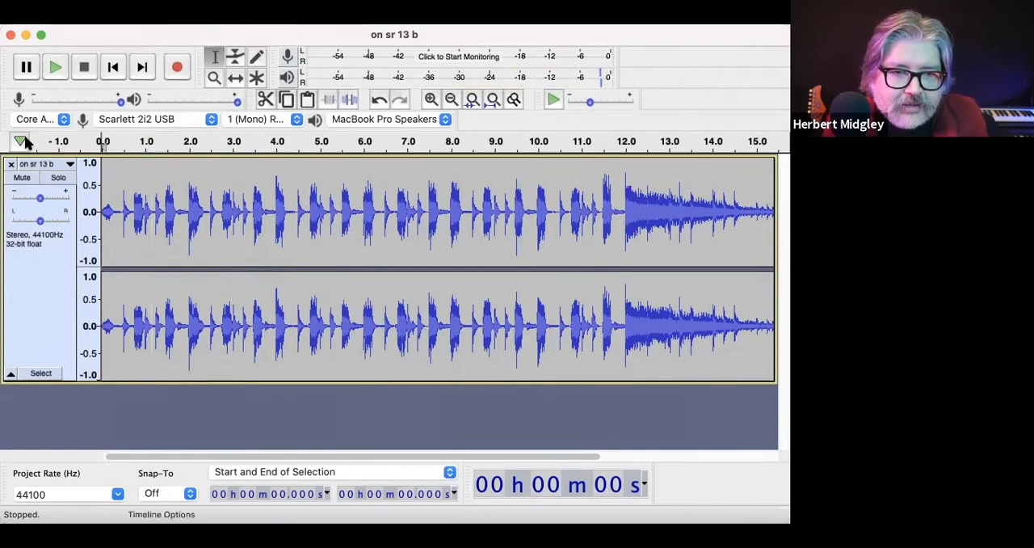
Step: Remove the "on sr 13 b" track and start an audio import from the music folder
{"action": "left_click", "coordinate": [11, 164]}
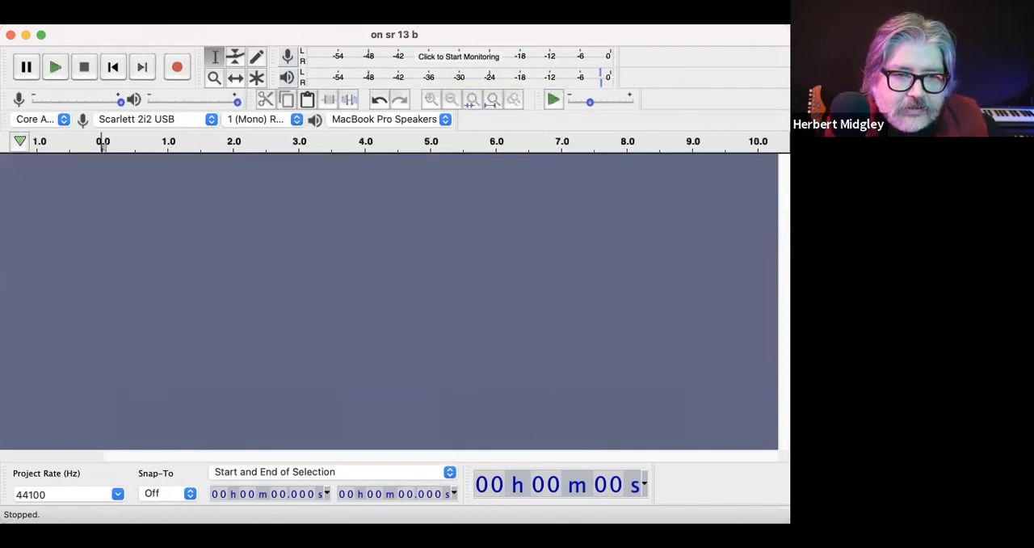
{"action": "left_click", "coordinate": [56, 16]}
{"action": "mouse_move", "coordinate": [69, 127]}
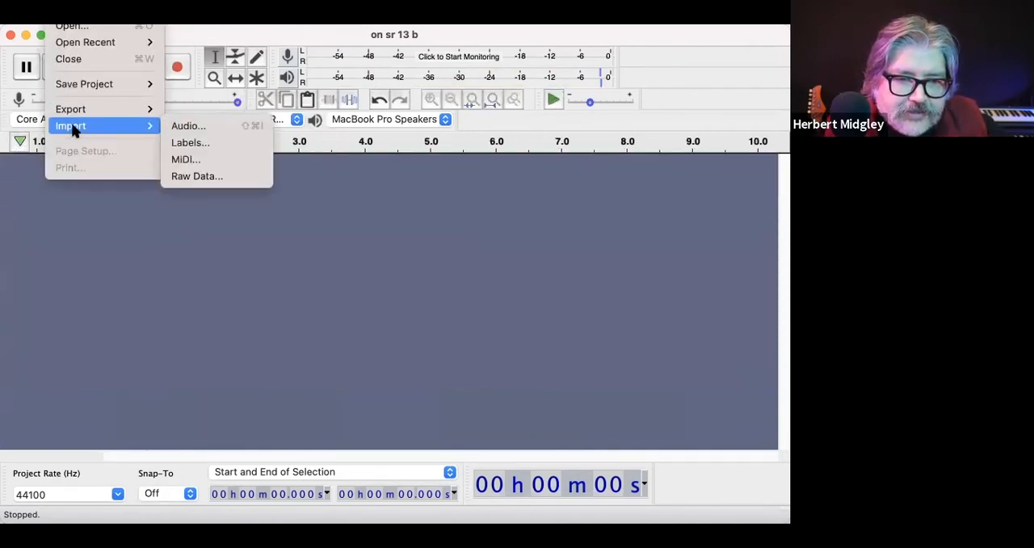
{"action": "left_click", "coordinate": [199, 120]}
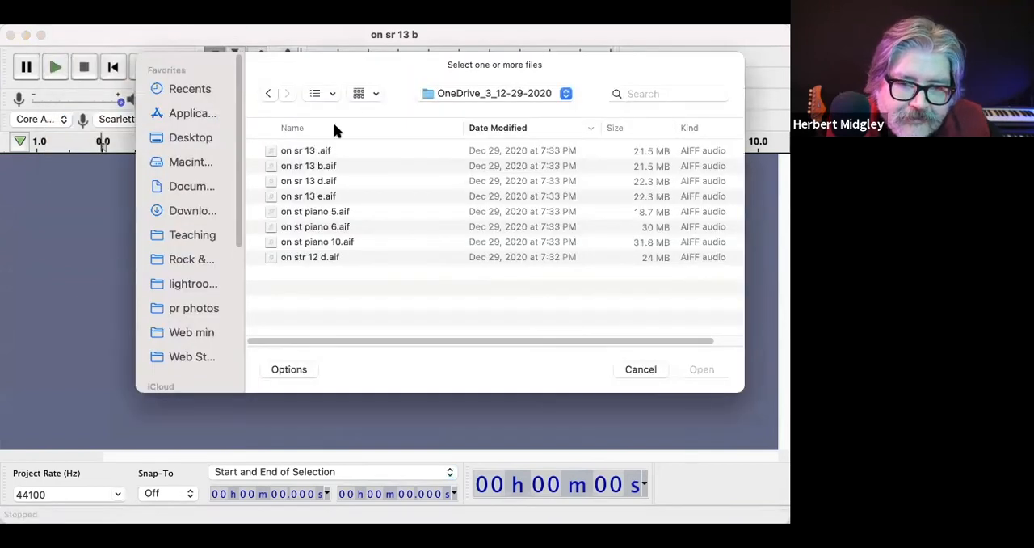
{"action": "key", "text": "super+Up"}
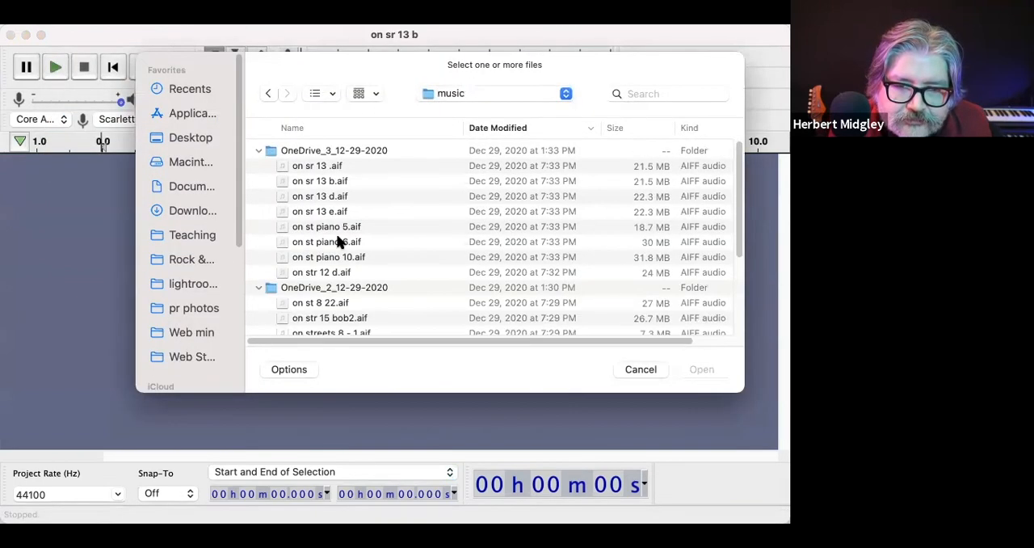
Step: Look through the audio files in the OneDrive_2_12-29-2020 folder for the next clip, checking the "on streets 8", "on st 8 22" and st6 intro files
{"action": "scroll", "coordinate": [331, 258], "scroll_direction": "down", "scroll_amount": 5}
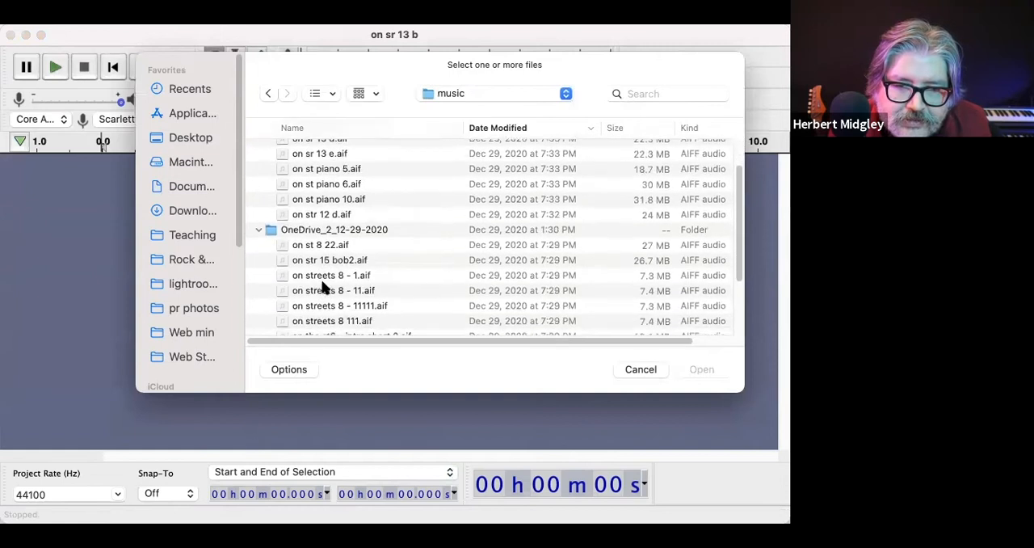
{"action": "double_click", "coordinate": [327, 236]}
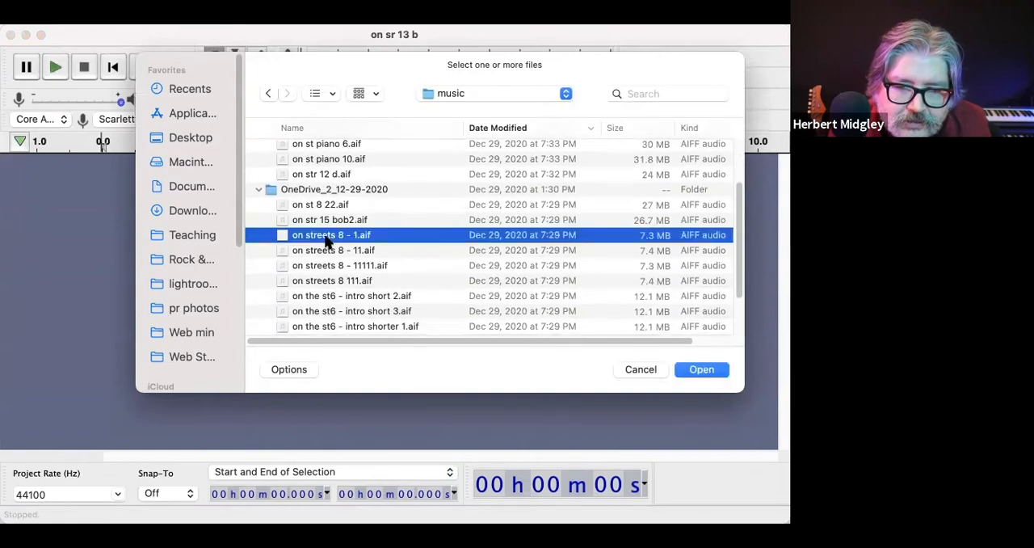
{"action": "left_click", "coordinate": [327, 238]}
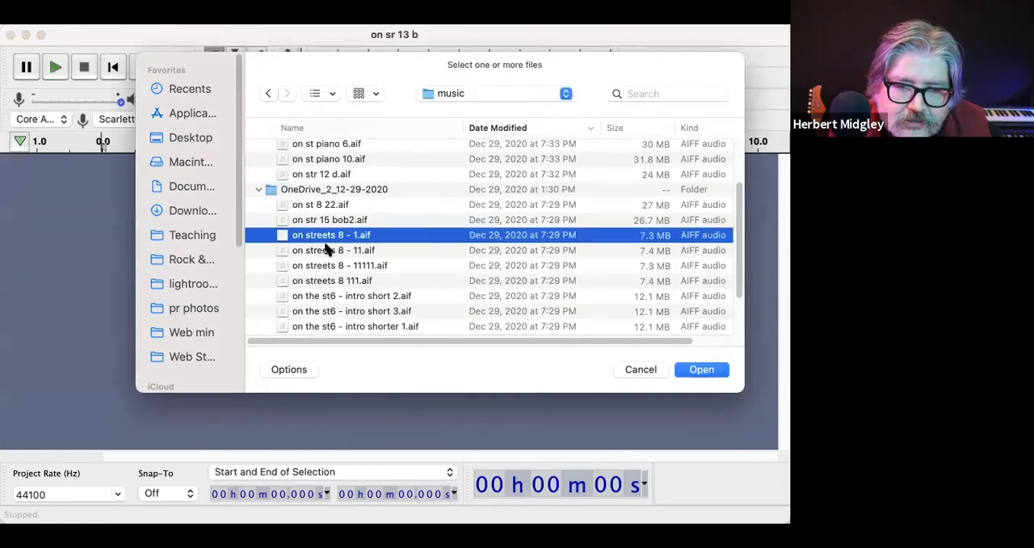
{"action": "scroll", "coordinate": [321, 227], "scroll_direction": "down", "scroll_amount": 3}
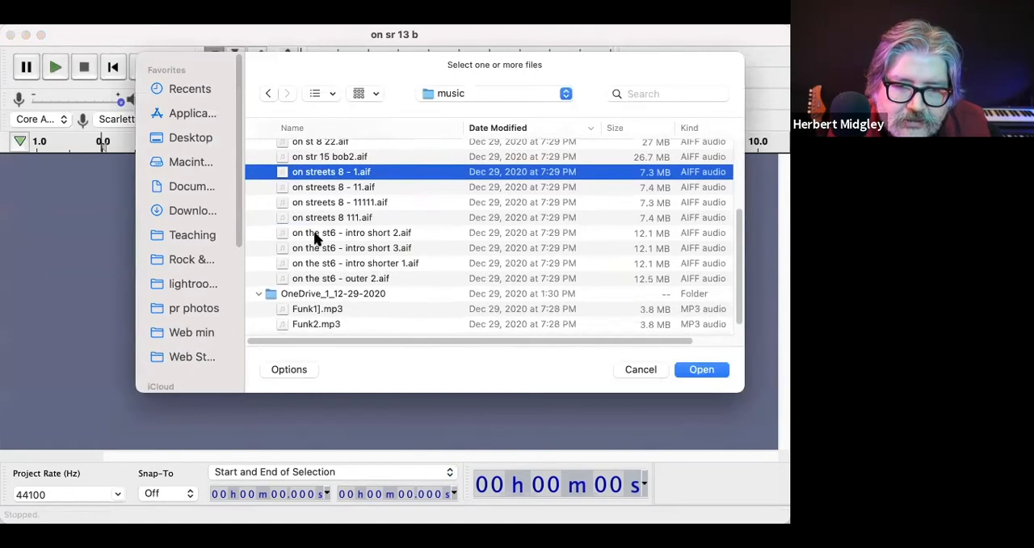
{"action": "left_click", "coordinate": [313, 248]}
{"action": "scroll", "coordinate": [312, 247], "scroll_direction": "up", "scroll_amount": 3}
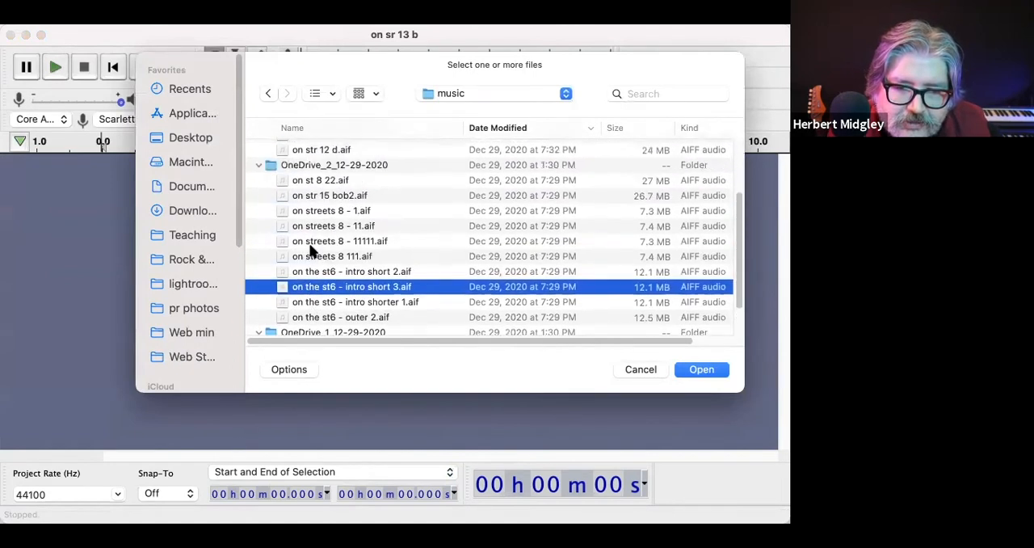
{"action": "left_click", "coordinate": [309, 232]}
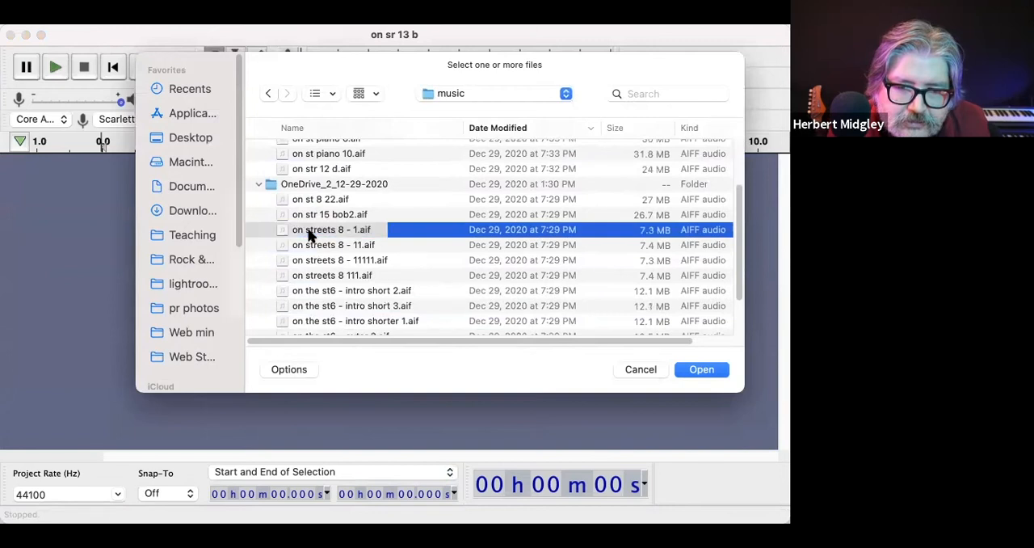
{"action": "left_click", "coordinate": [314, 200]}
{"action": "double_click", "coordinate": [313, 201]}
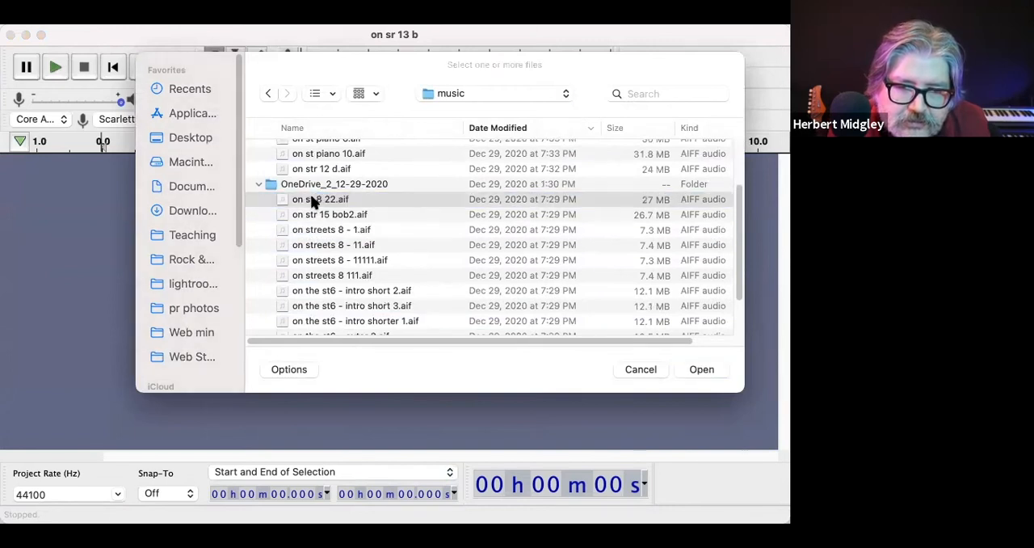
{"action": "left_click", "coordinate": [317, 306]}
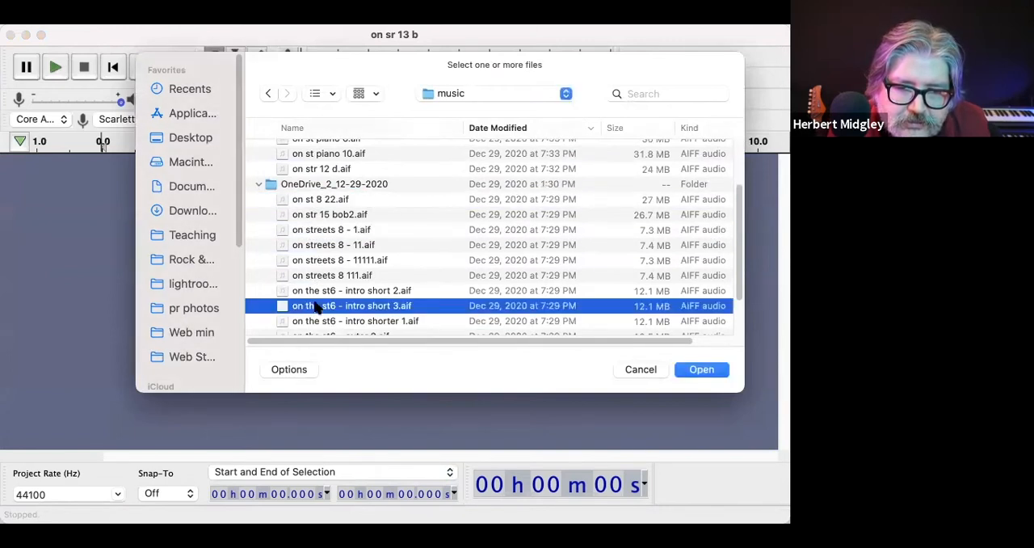
{"action": "double_click", "coordinate": [317, 306]}
Step: Import "on the st6 - outer 2.aif" from the OneDrive_2_12-29-2020 folder
{"action": "scroll", "coordinate": [317, 307], "scroll_direction": "down", "scroll_amount": 3}
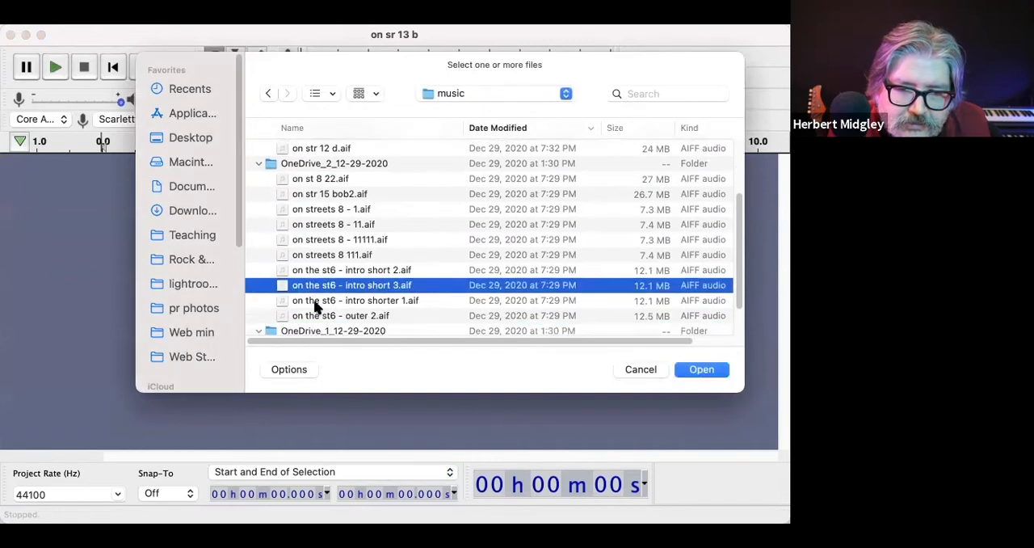
{"action": "scroll", "coordinate": [317, 306], "scroll_direction": "up", "scroll_amount": 2}
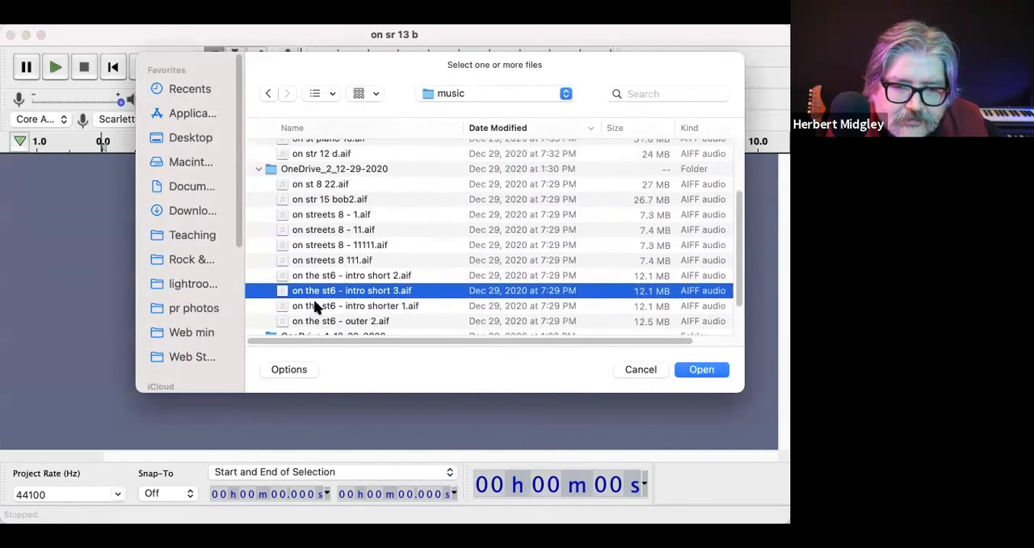
{"action": "double_click", "coordinate": [316, 306]}
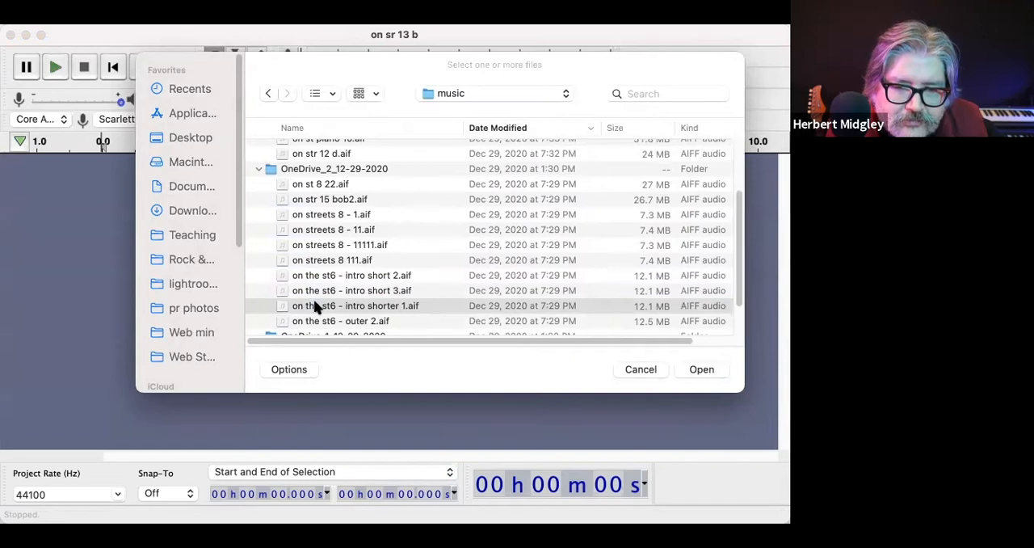
{"action": "double_click", "coordinate": [317, 321]}
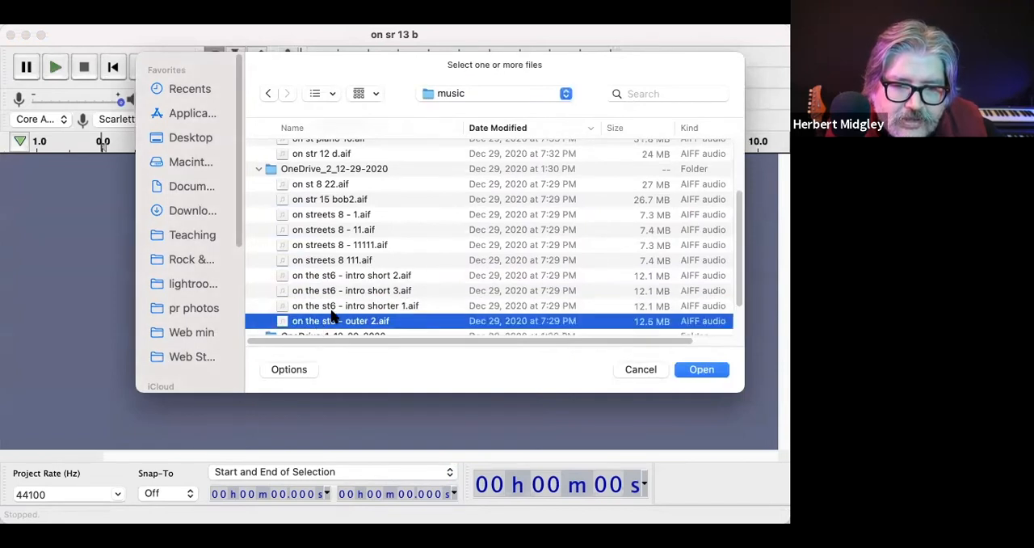
{"action": "left_click", "coordinate": [696, 369]}
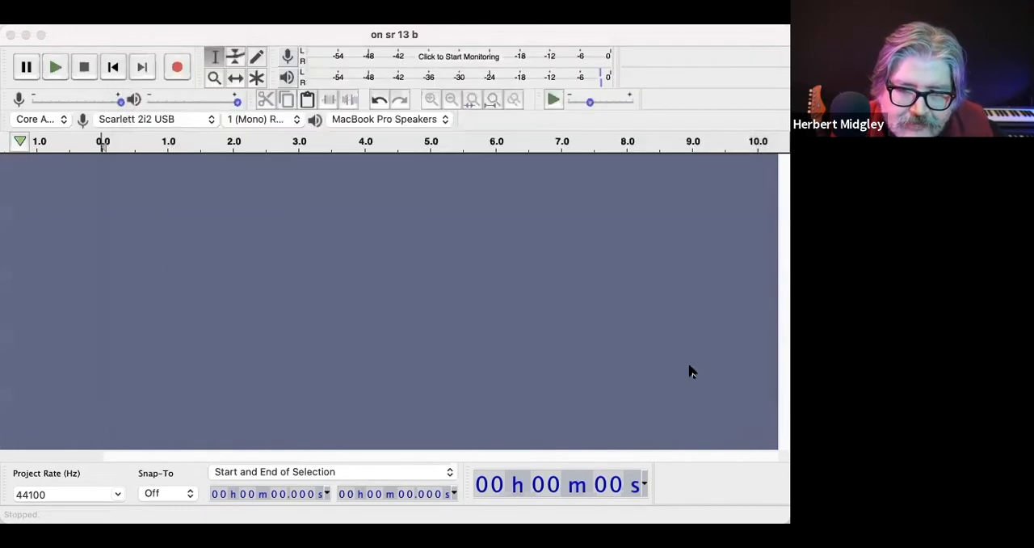
Step: Listen to the clip briefly from about 15 s and delete everything from about 16.6 s to the end
{"action": "left_click", "coordinate": [154, 216]}
{"action": "left_click", "coordinate": [242, 210]}
{"action": "key", "text": "space"}
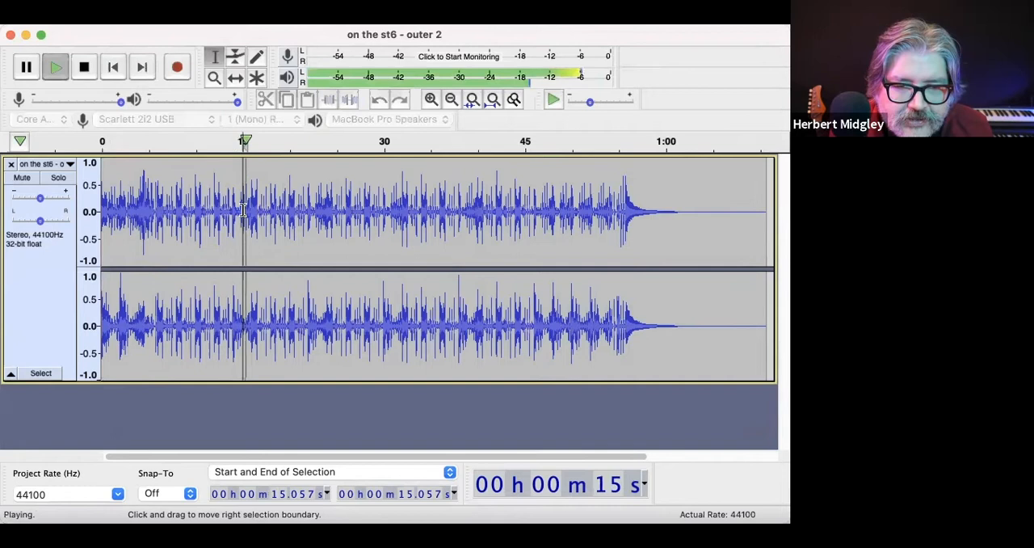
{"action": "key", "text": "space"}
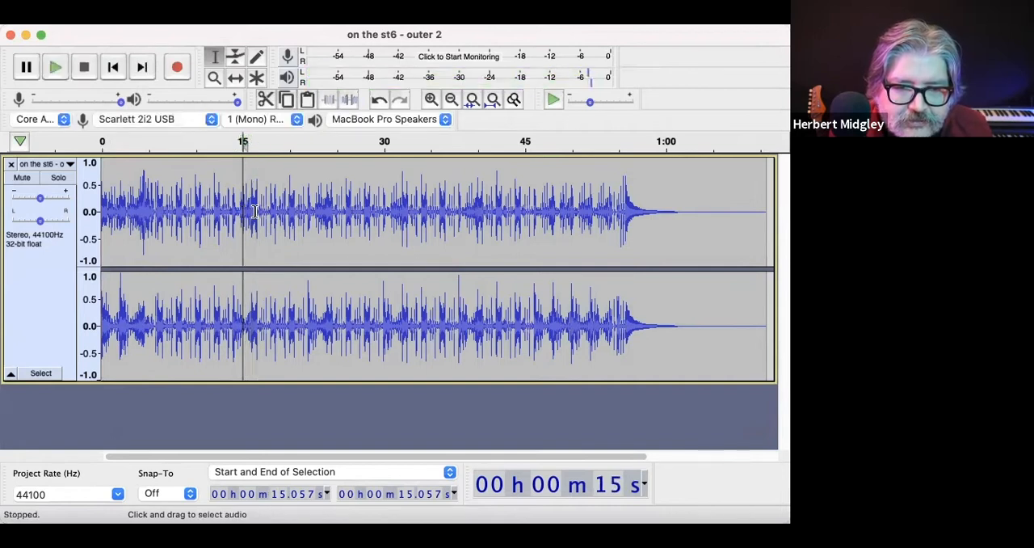
{"action": "left_click_drag", "start_coordinate": [258, 210], "coordinate": [718, 253]}
{"action": "key", "text": "Delete"}
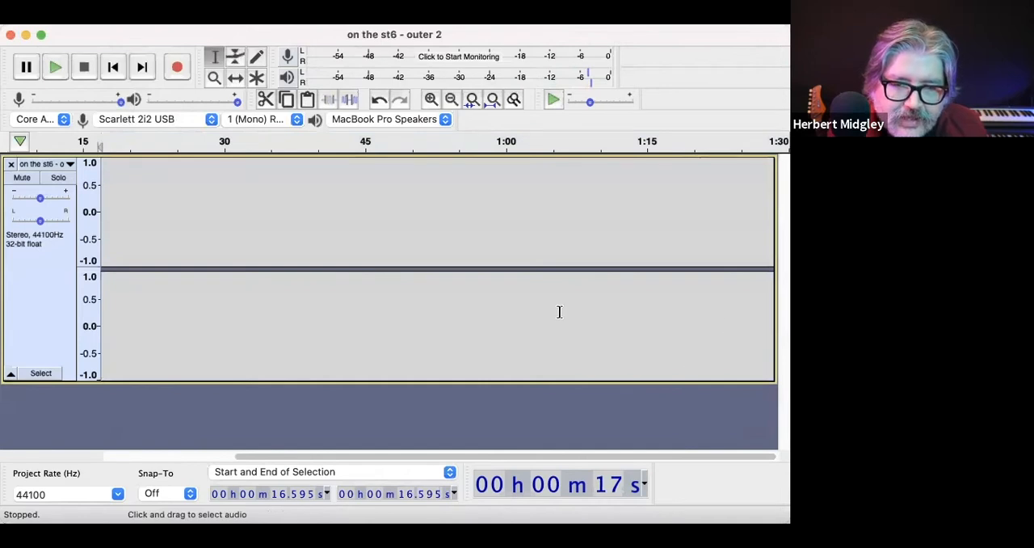
Step: Listen to the shortened clip from about 10.6 s and from about 13.9 s to find a suitable ending point
{"action": "left_click", "coordinate": [430, 98]}
{"action": "left_click", "coordinate": [430, 99]}
{"action": "left_click", "coordinate": [380, 225]}
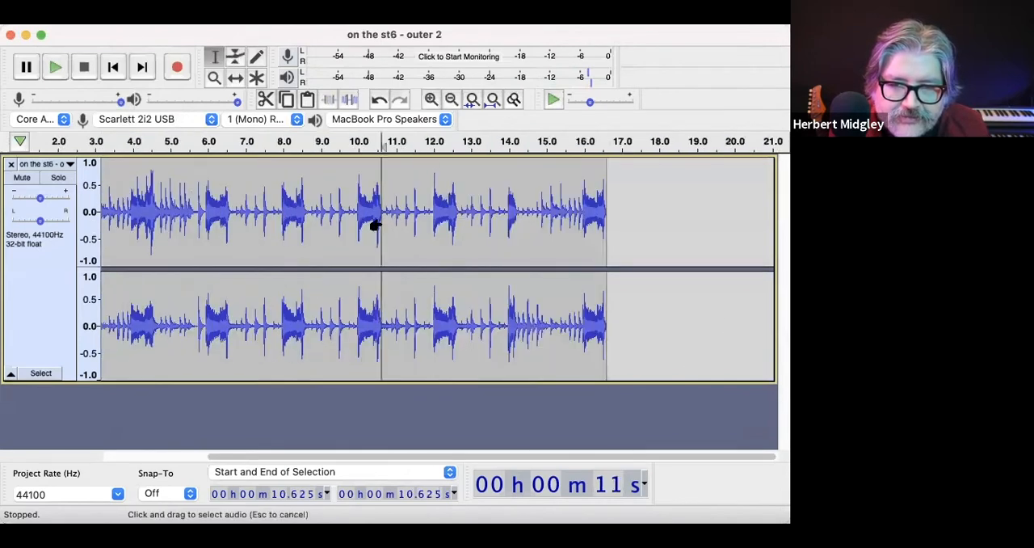
{"action": "key", "text": "space"}
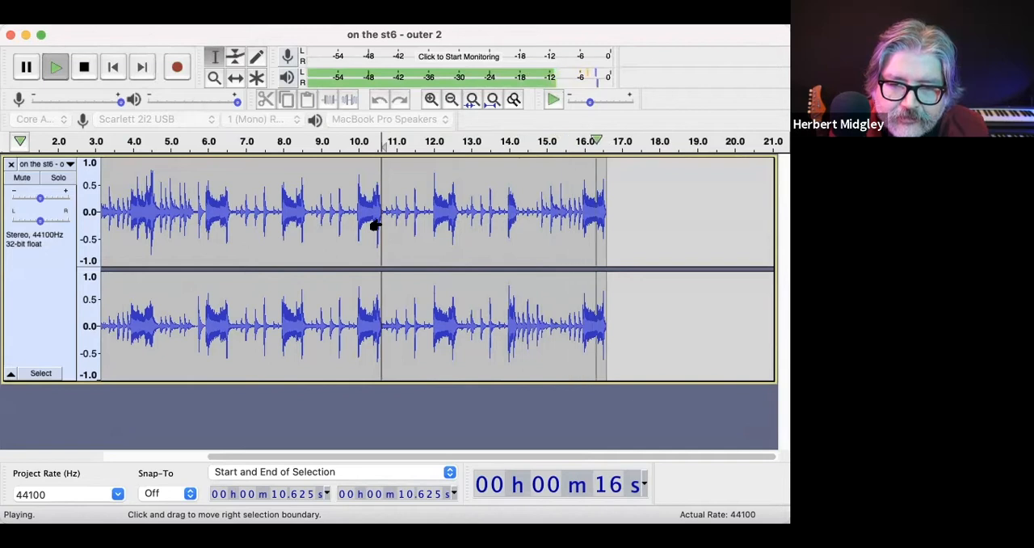
{"action": "left_click", "coordinate": [504, 202]}
{"action": "key", "text": "space"}
{"action": "key", "text": "space"}
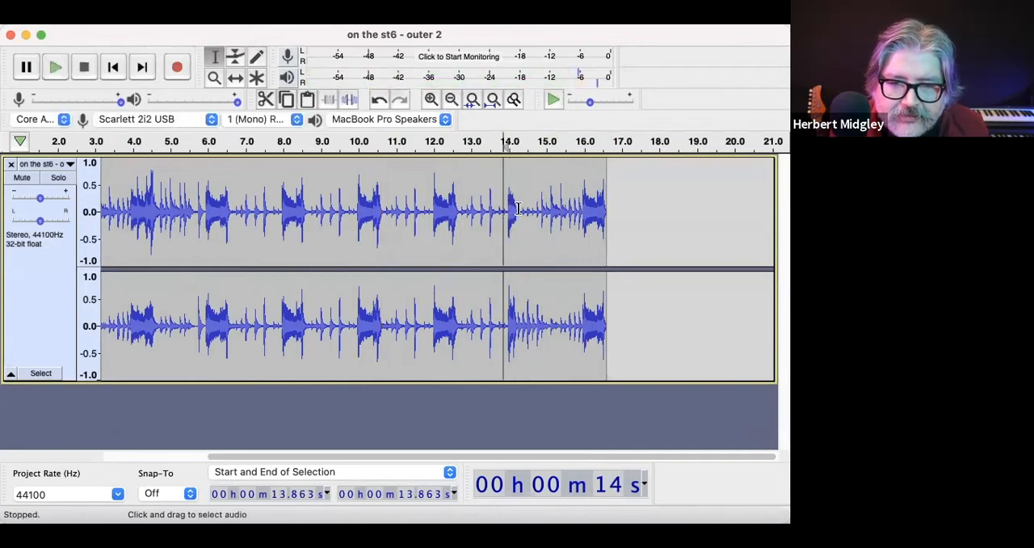
Step: Try trimming the clip from about 14.3 s to its end, and undo that deletion after a short listen
{"action": "left_click_drag", "start_coordinate": [518, 208], "coordinate": [614, 234]}
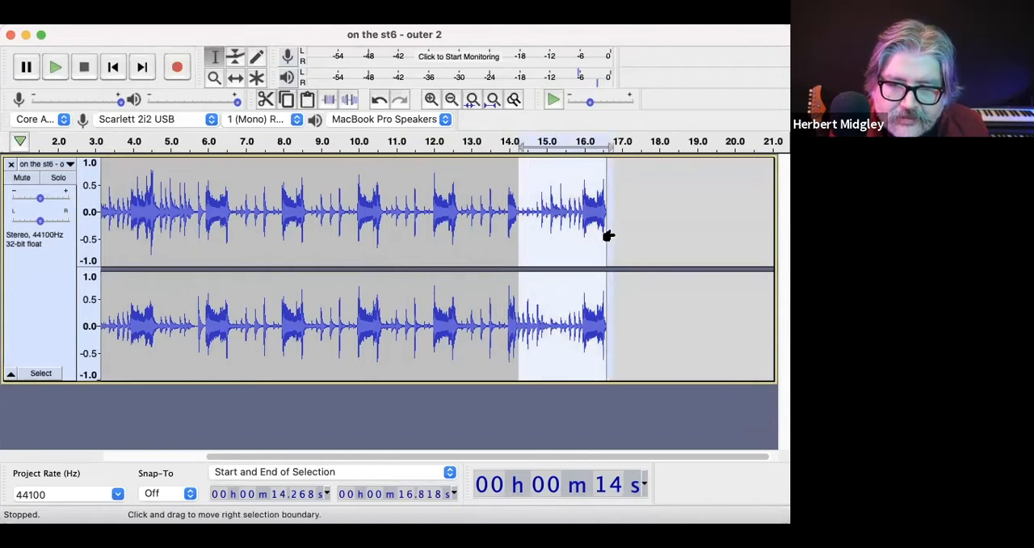
{"action": "key", "text": "Delete"}
{"action": "left_click", "coordinate": [510, 211]}
{"action": "key", "text": "space"}
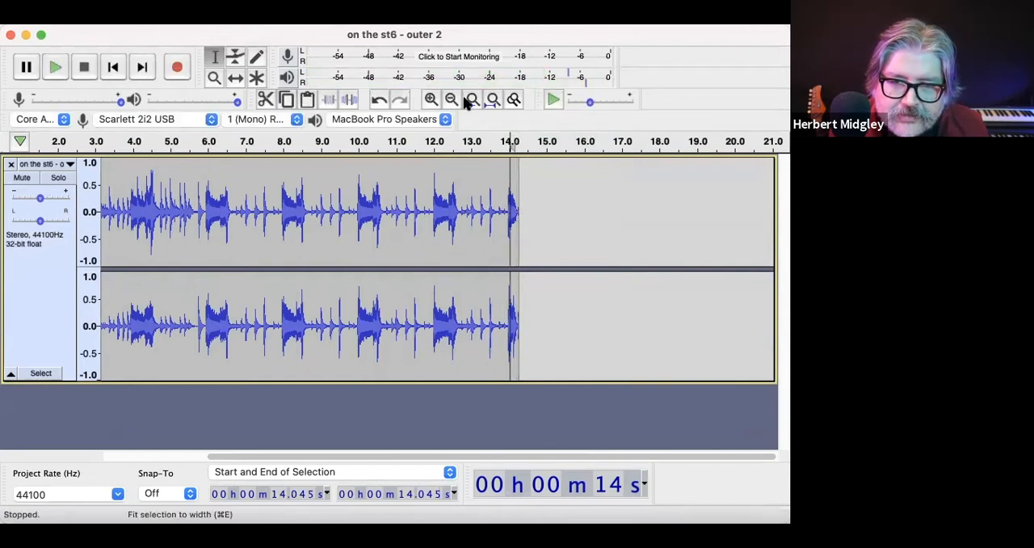
{"action": "key", "text": "super+z"}
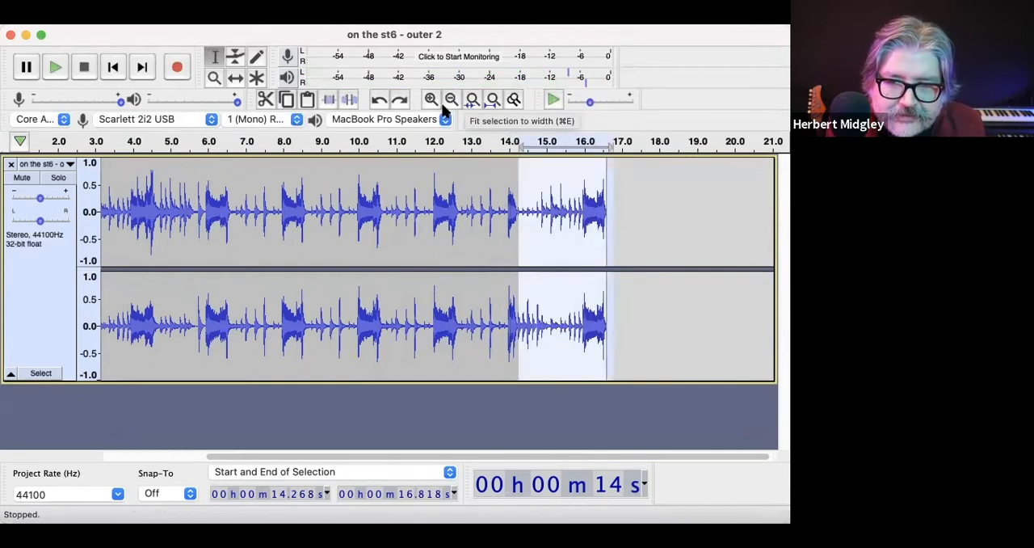
Step: Delete the clip's audio from about 14.5 s to its end
{"action": "left_click", "coordinate": [550, 250]}
{"action": "left_click_drag", "start_coordinate": [526, 250], "coordinate": [637, 245]}
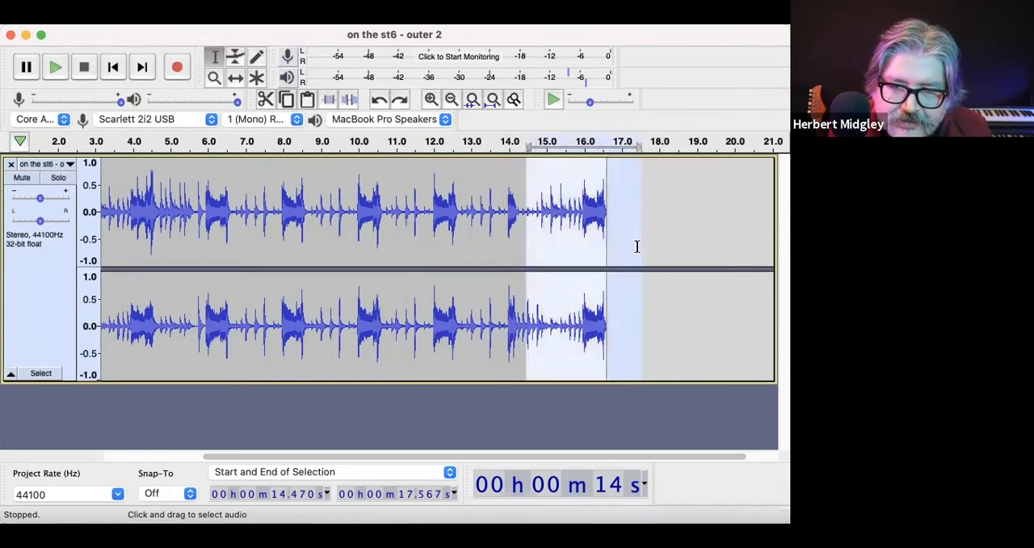
{"action": "key", "text": "Delete"}
Step: Apply Fade Out to the clip's tail starting at about 14.1 s, and check the ending by playing from about 13.8 s
{"action": "left_click_drag", "start_coordinate": [534, 228], "coordinate": [515, 223]}
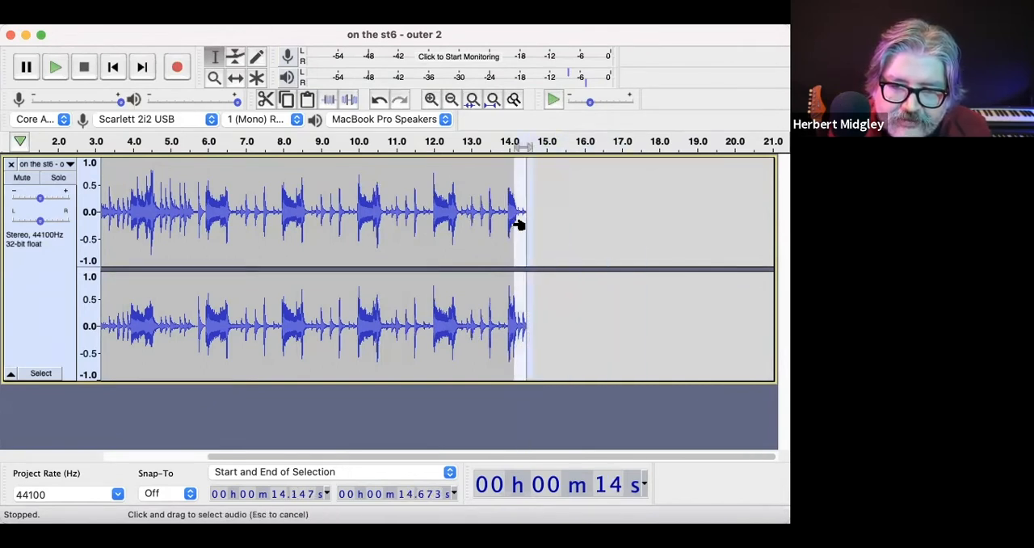
{"action": "left_click", "coordinate": [374, 6]}
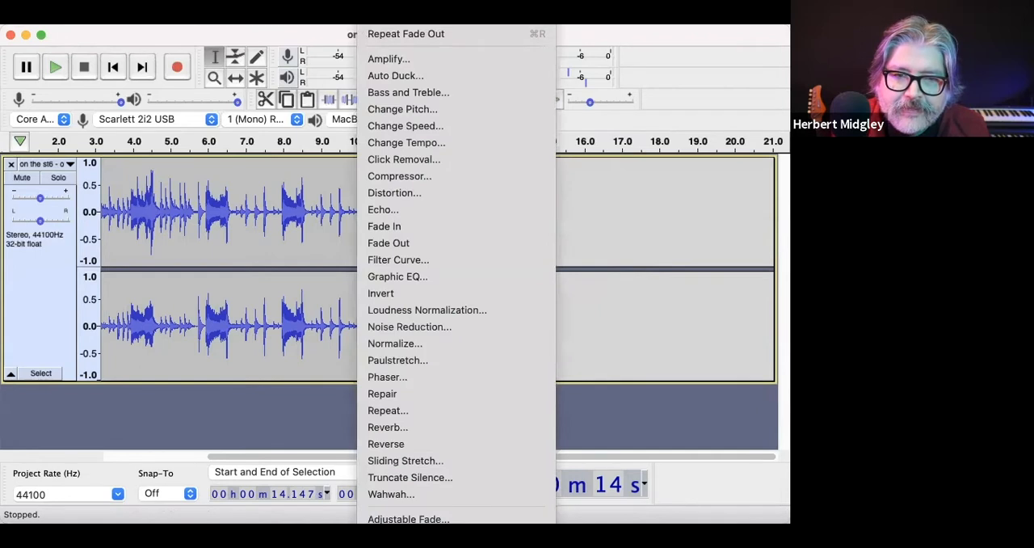
{"action": "left_click", "coordinate": [405, 34]}
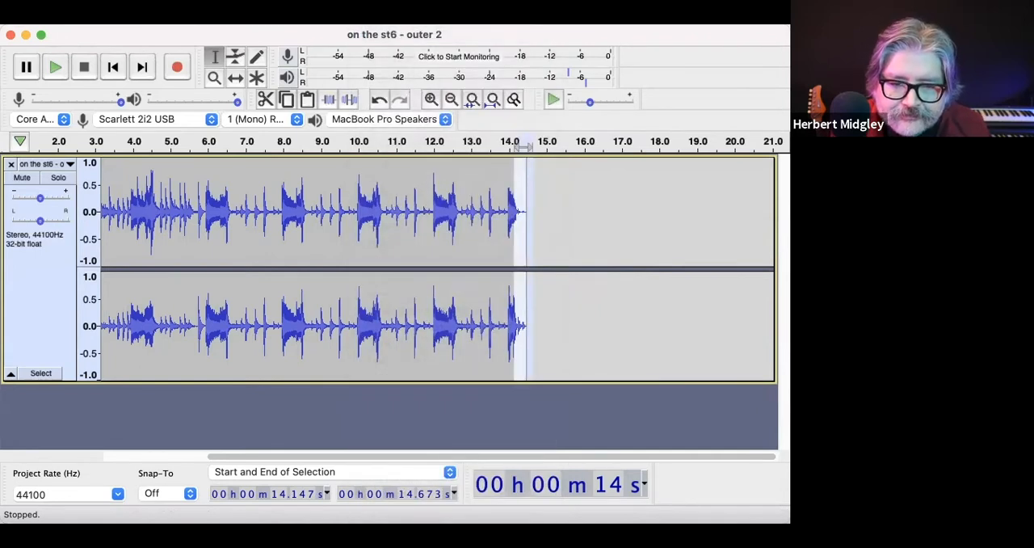
{"action": "left_click", "coordinate": [502, 224]}
{"action": "key", "text": "space"}
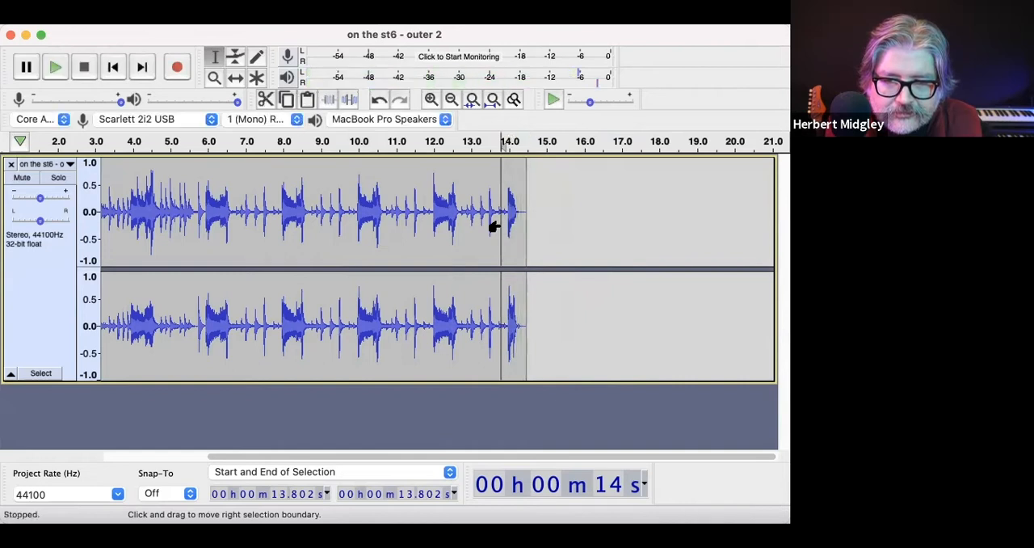
Step: Apply Fade In to the beginning of the clip, from 0 s to about 0.9 s, and clear the selection
{"action": "scroll", "coordinate": [212, 222], "scroll_direction": "left", "scroll_amount": 3}
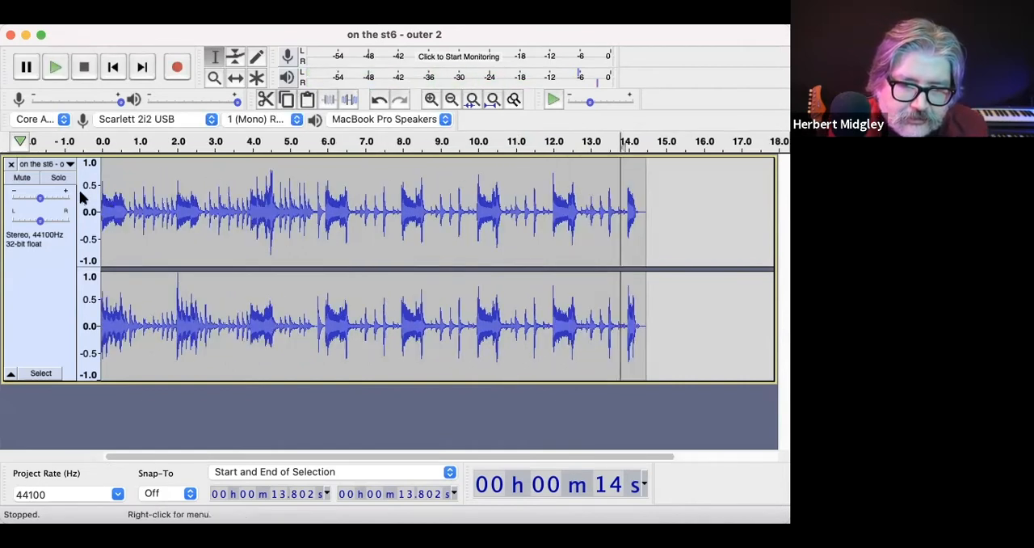
{"action": "left_click_drag", "start_coordinate": [134, 202], "coordinate": [72, 202]}
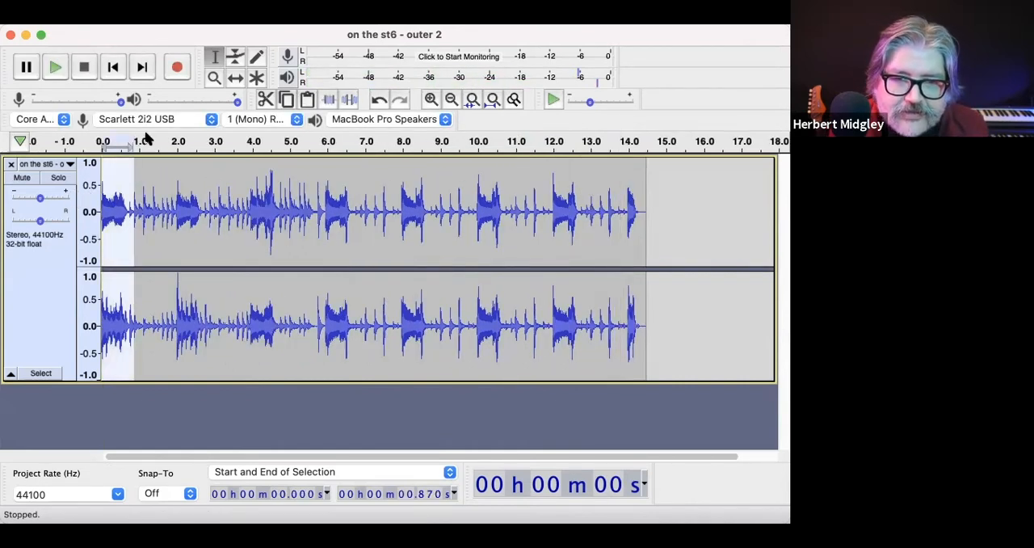
{"action": "left_click", "coordinate": [370, 17]}
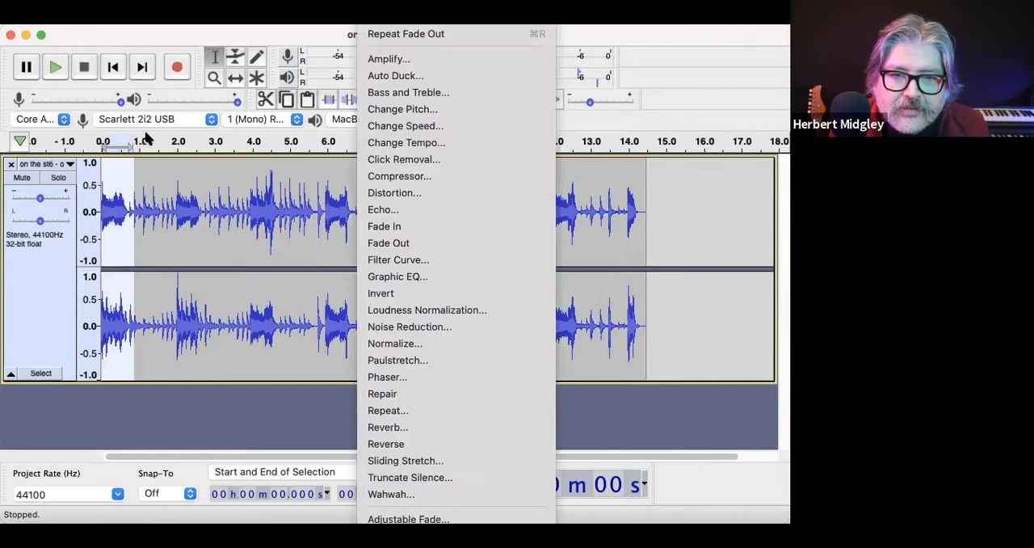
{"action": "left_click", "coordinate": [403, 227]}
{"action": "left_click", "coordinate": [272, 311]}
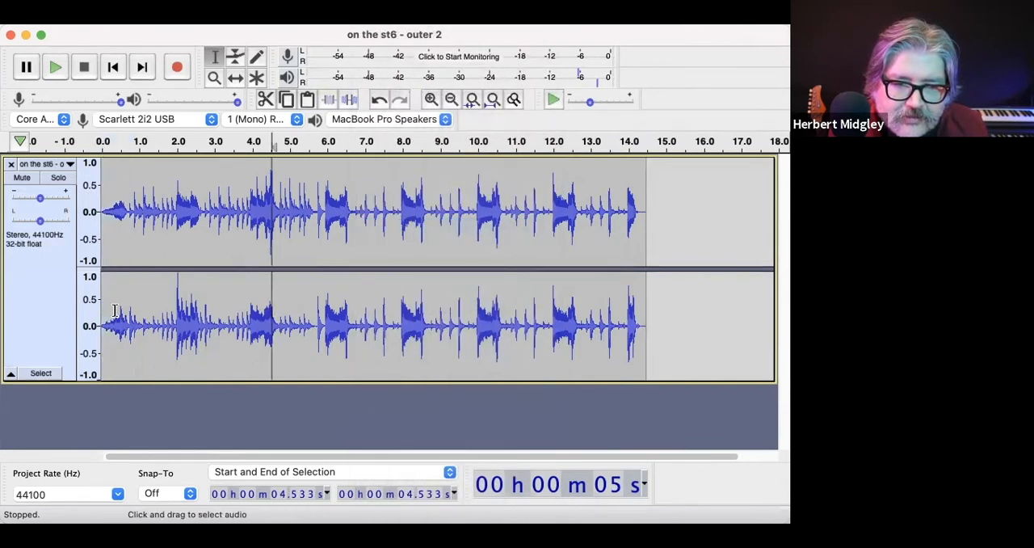
Step: Play the faded clip from its beginning to about 8 s to check the fade-in and the music
{"action": "left_click", "coordinate": [103, 207]}
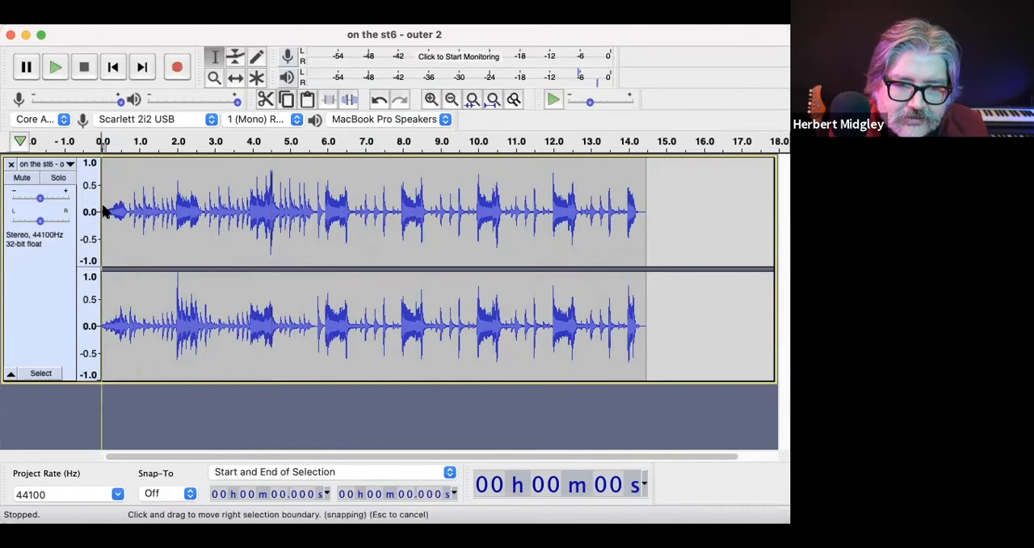
{"action": "key", "text": "space"}
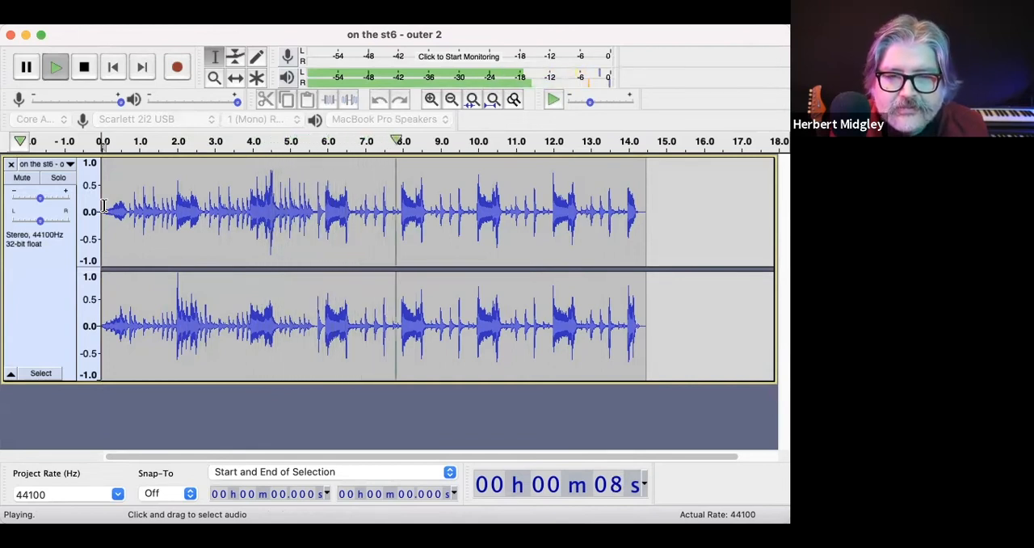
{"action": "key", "text": "space"}
Step: Export the clip as a WAV named "intro music 15 sec.wav" in the podcast folder, and remove its track from the project
{"action": "left_click", "coordinate": [58, 3]}
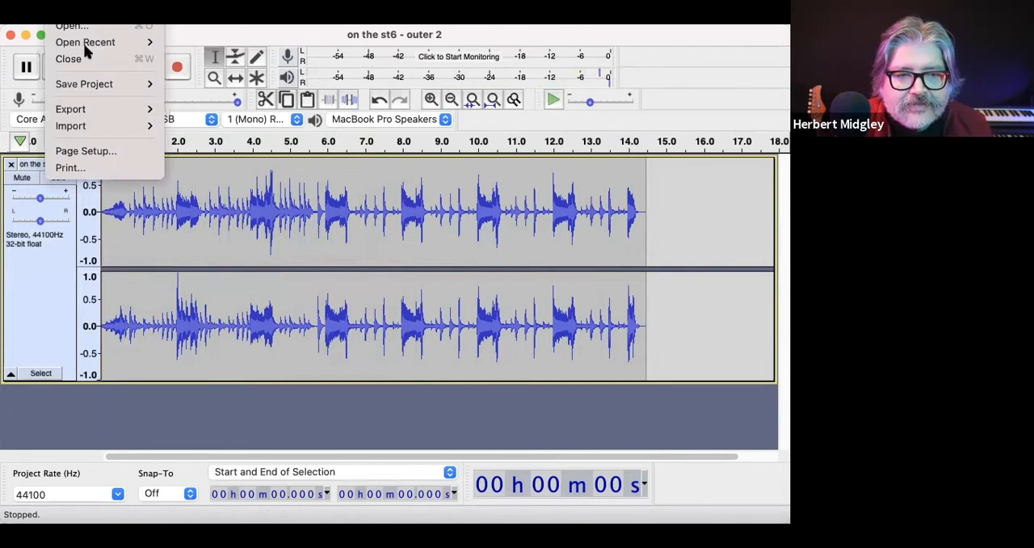
{"action": "mouse_move", "coordinate": [91, 112]}
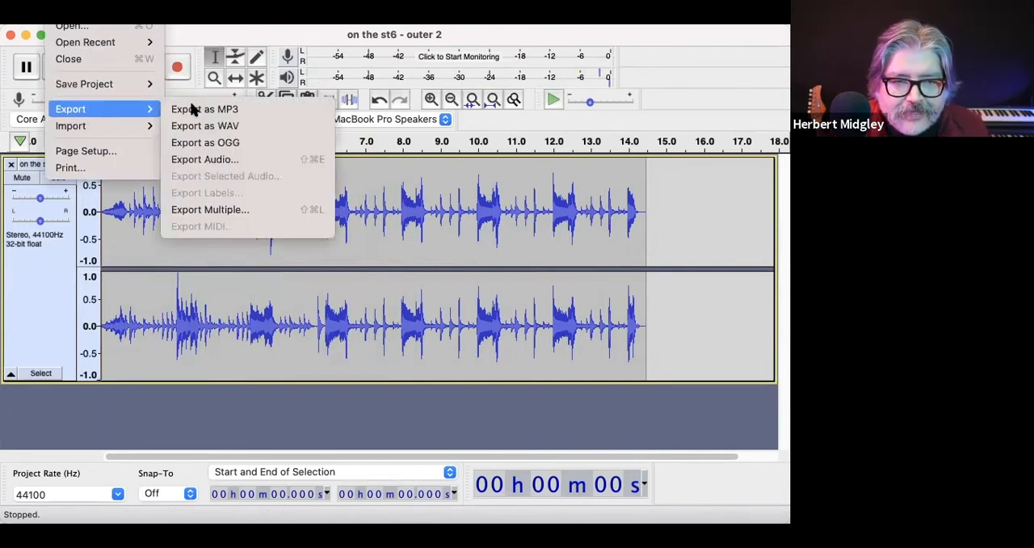
{"action": "left_click", "coordinate": [206, 126]}
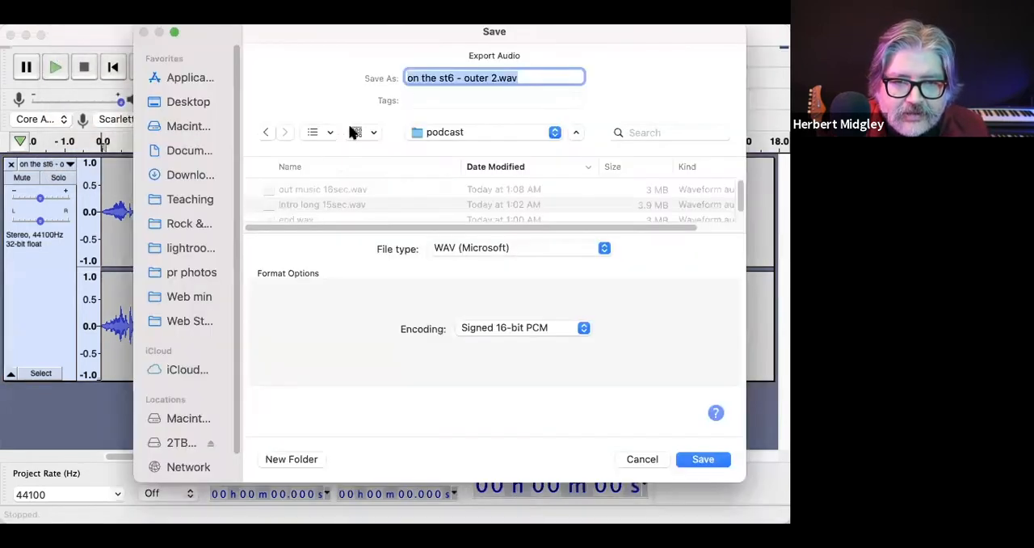
{"action": "left_click", "coordinate": [449, 77]}
{"action": "left_click_drag", "start_coordinate": [494, 78], "coordinate": [379, 78]}
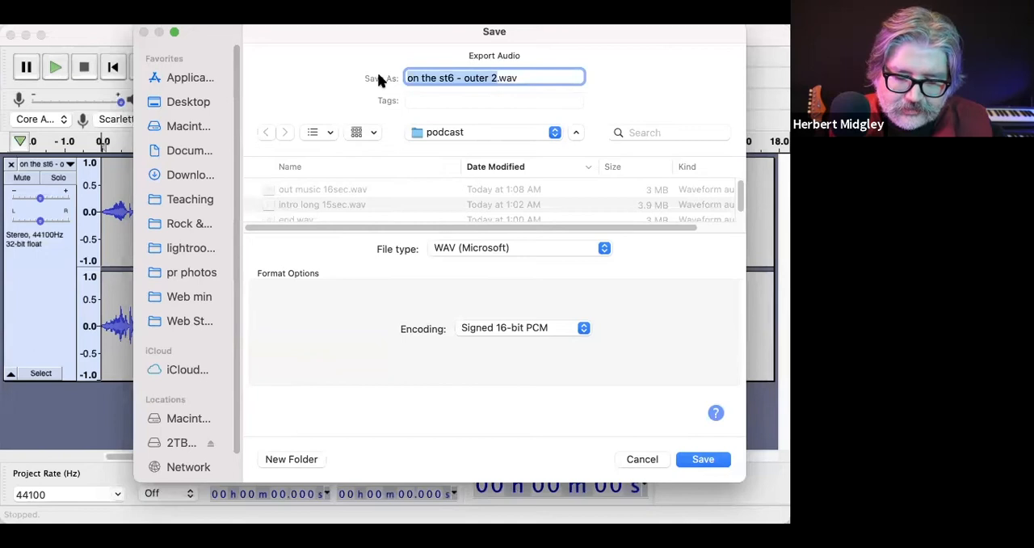
{"action": "type", "text": "intro music 15 sec"}
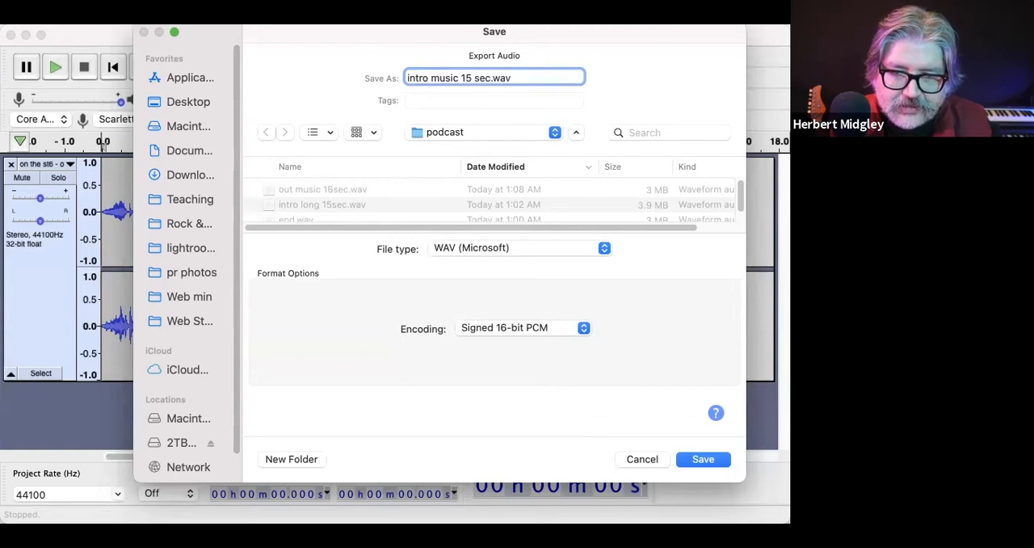
{"action": "key", "text": "Return"}
{"action": "key", "text": "Return"}
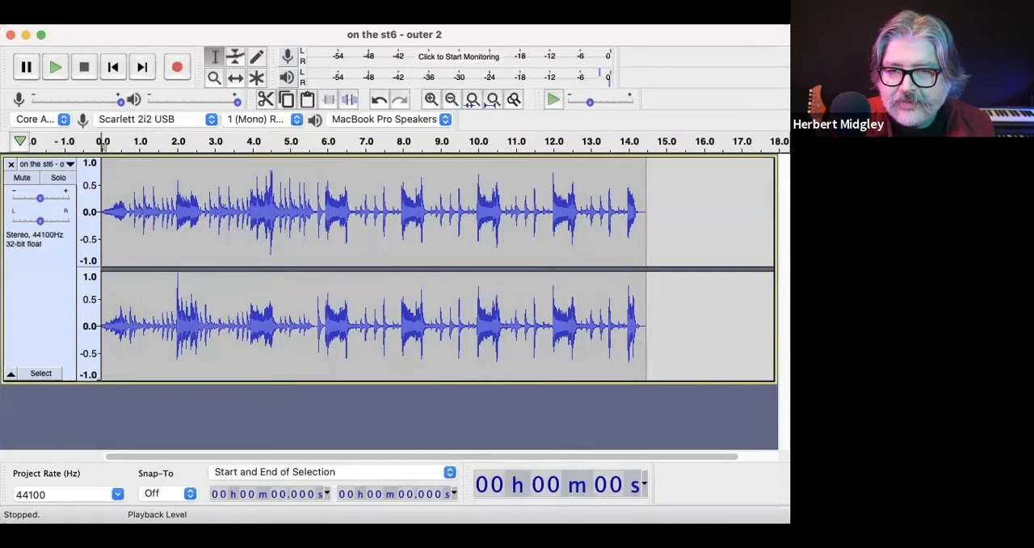
{"action": "left_click", "coordinate": [9, 165]}
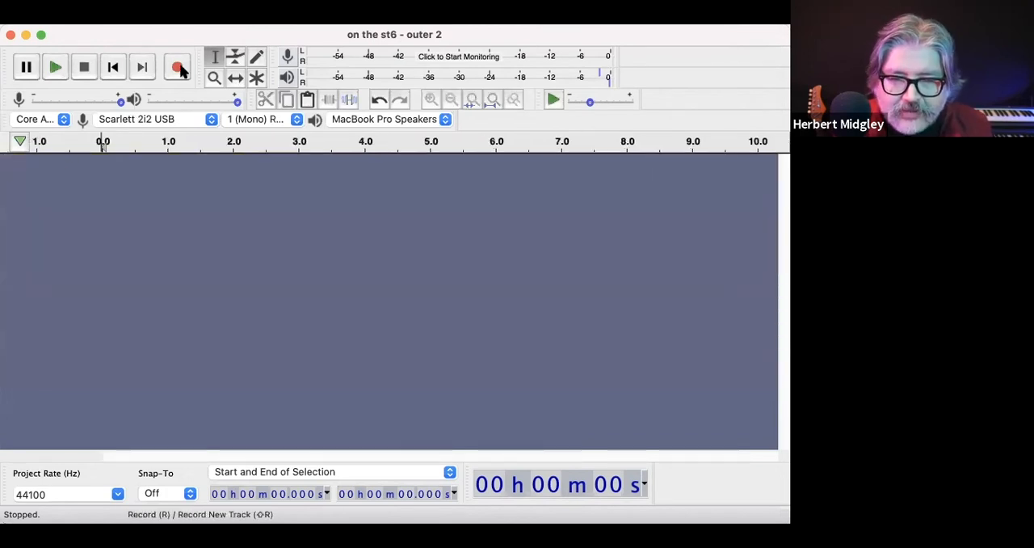
Step: Record a short voice test of about 4.7 s, and discard its track after listening back from about 0.3 s
{"action": "left_click", "coordinate": [178, 68]}
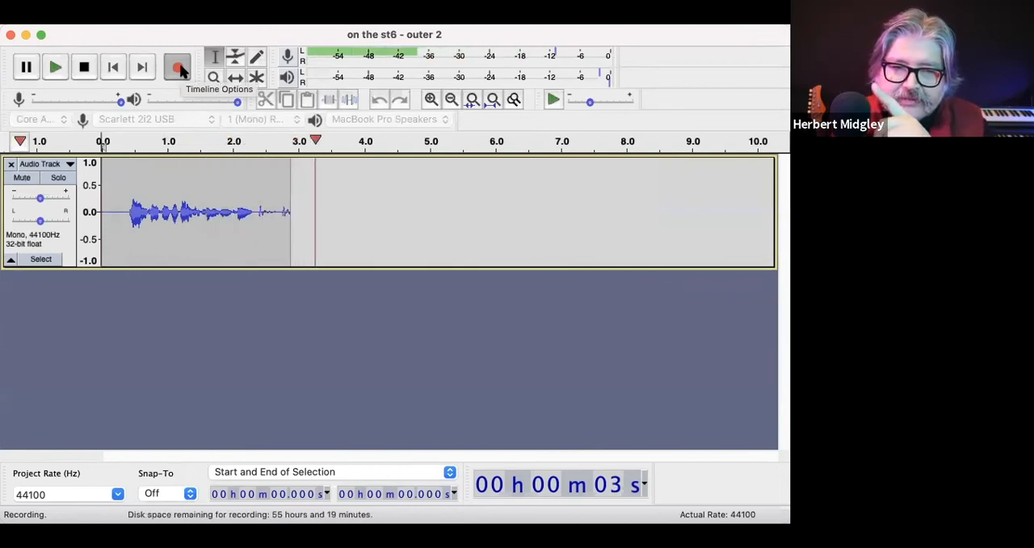
{"action": "left_click", "coordinate": [84, 67]}
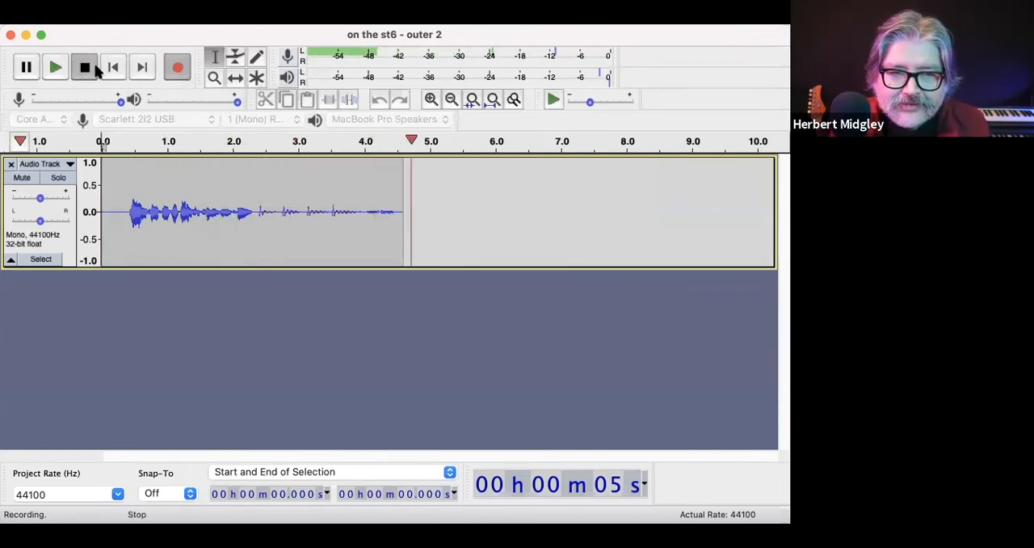
{"action": "left_click", "coordinate": [125, 203]}
{"action": "key", "text": "space"}
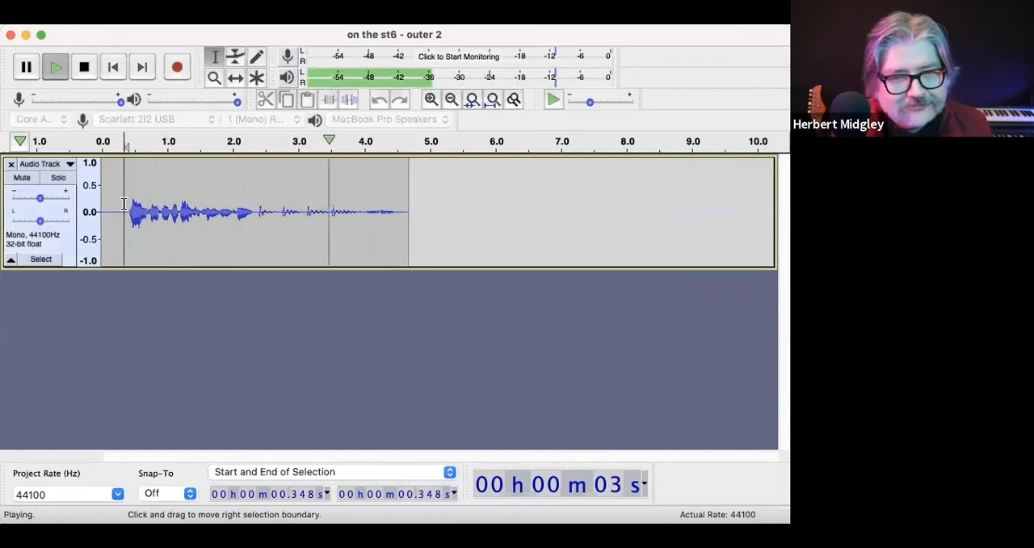
{"action": "key", "text": "space"}
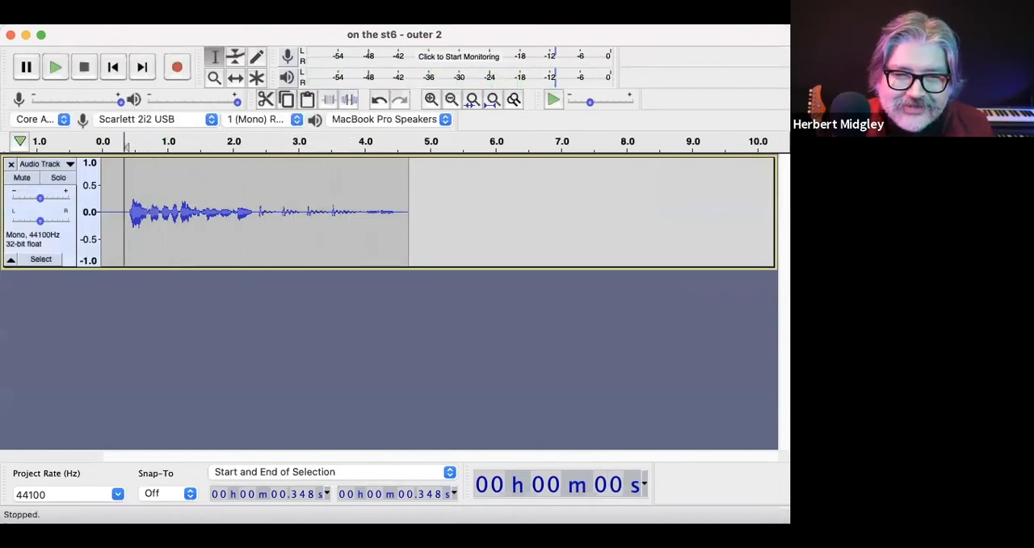
{"action": "left_click", "coordinate": [12, 164]}
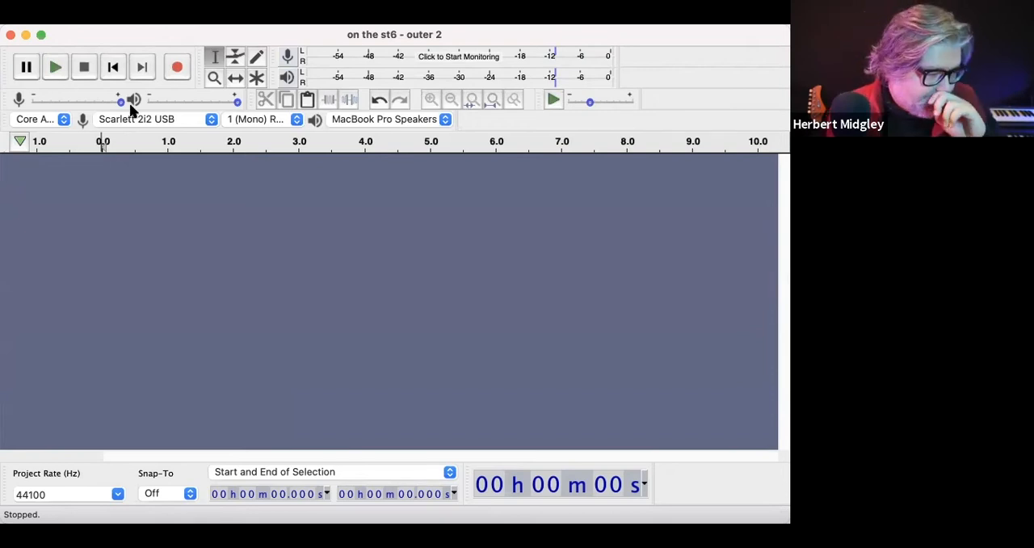
Step: Record the podcast narration for about 1 min 39 s, and check the take by playing its beginning
{"action": "left_click", "coordinate": [178, 68]}
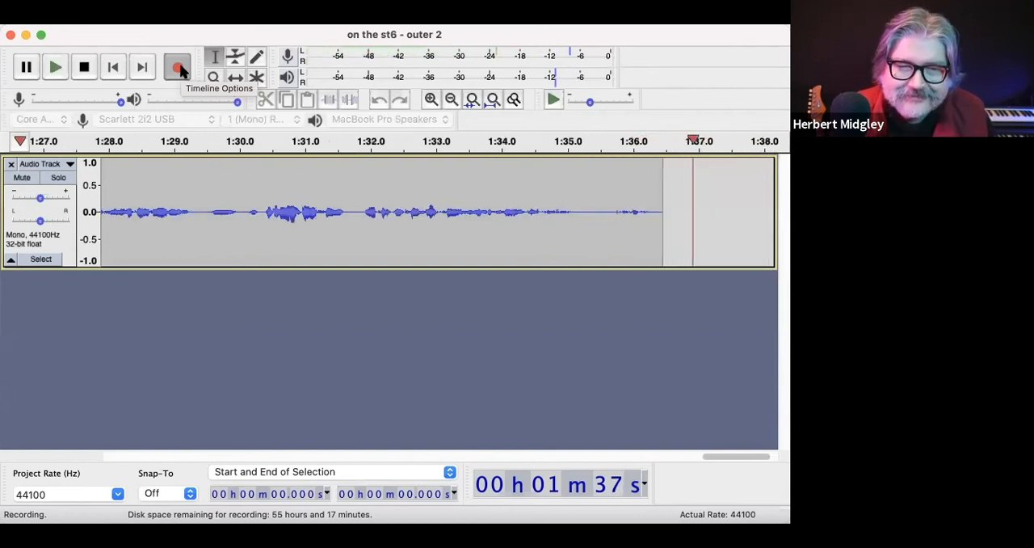
{"action": "left_click", "coordinate": [84, 67]}
{"action": "scroll", "coordinate": [405, 407], "scroll_direction": "left", "scroll_amount": 20}
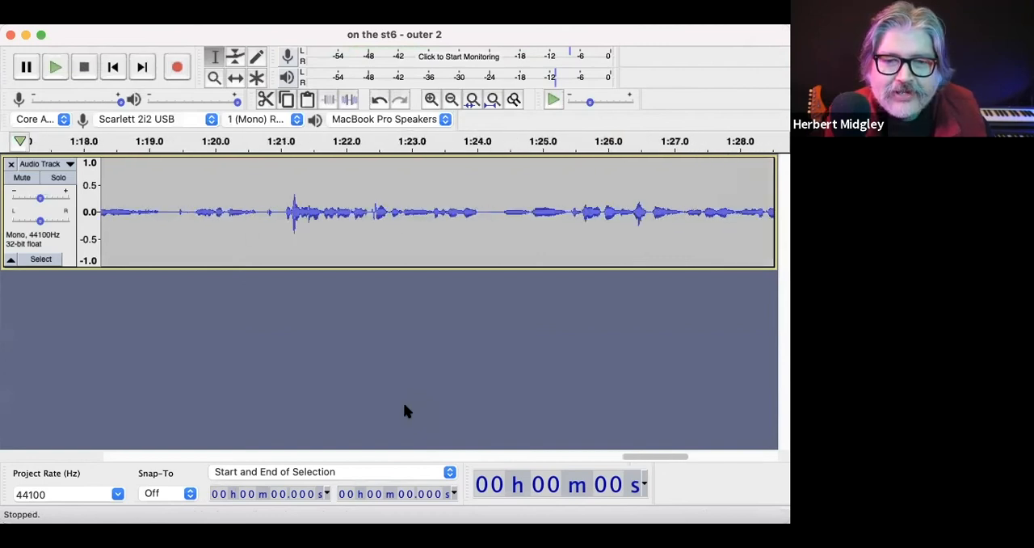
{"action": "scroll", "coordinate": [404, 410], "scroll_direction": "left", "scroll_amount": 8}
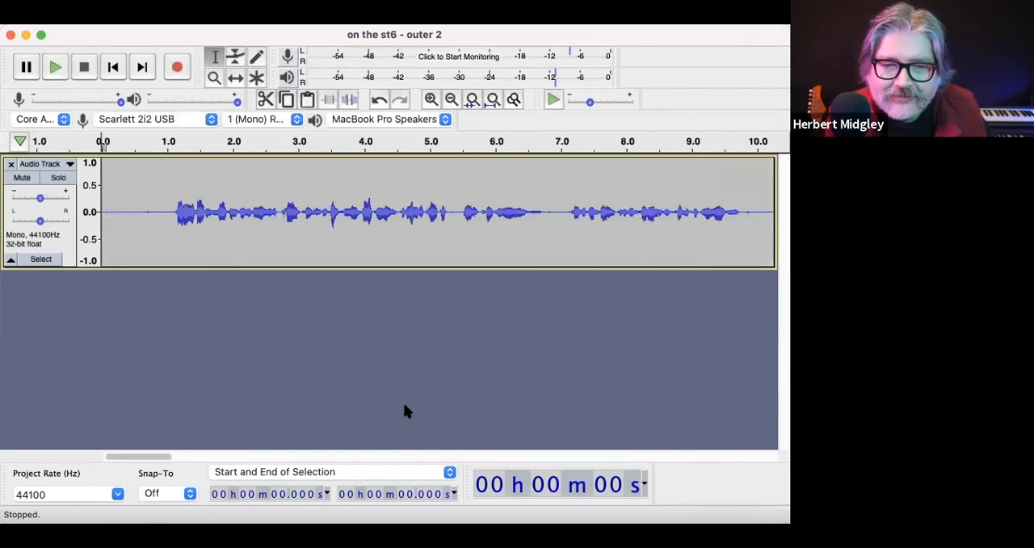
{"action": "key", "text": "space"}
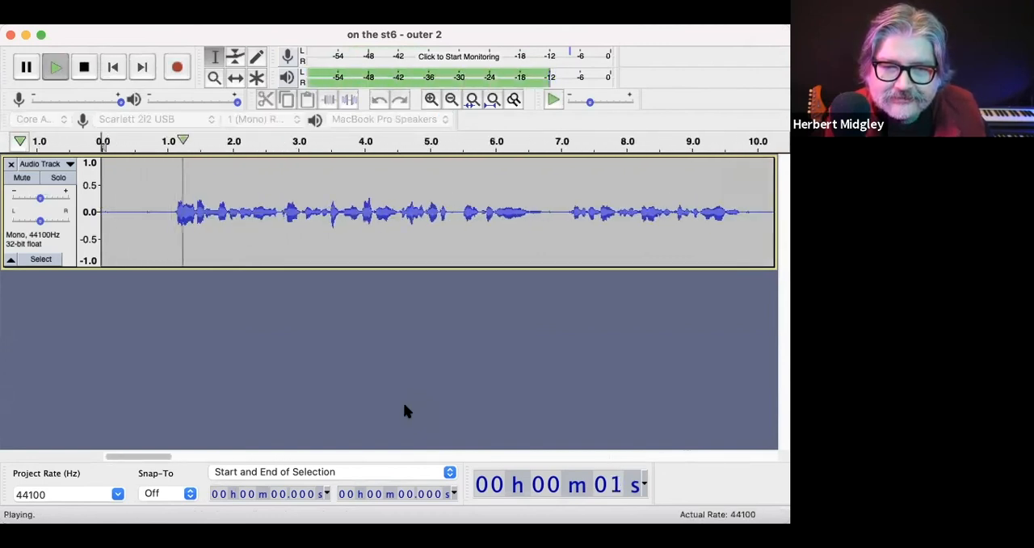
{"action": "key", "text": "space"}
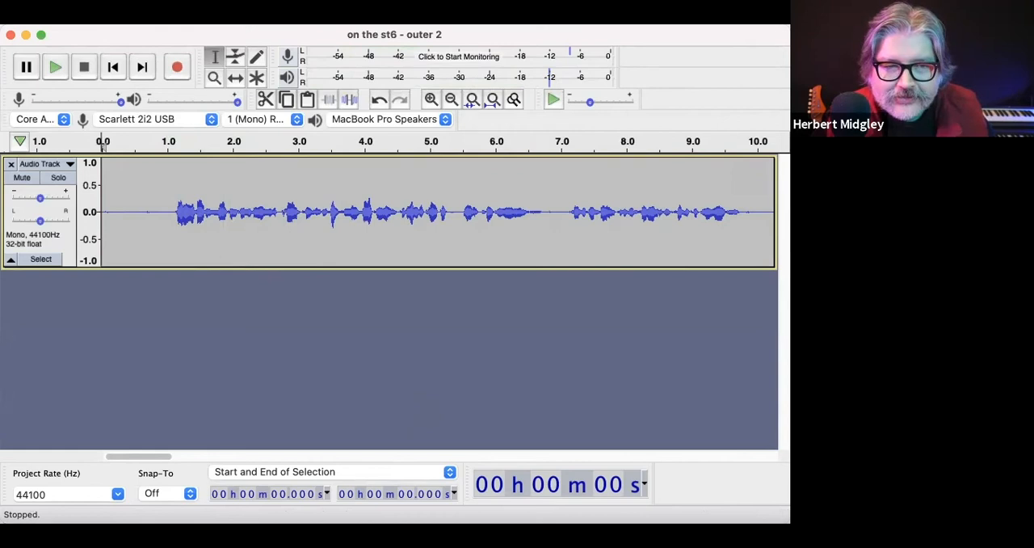
Step: Import "intro music 15 sec.wav" from the podcast folder as a track below the narration
{"action": "left_click", "coordinate": [60, 1]}
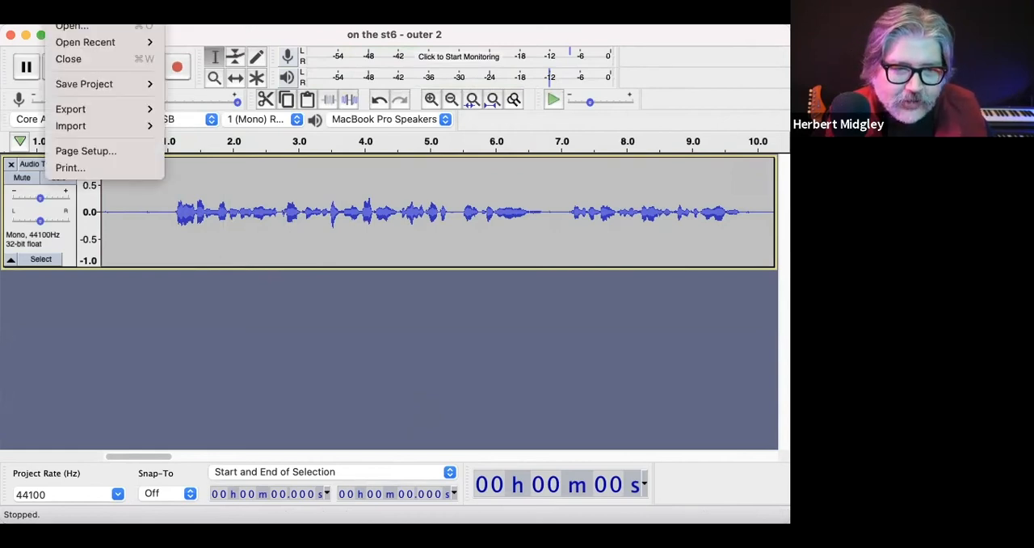
{"action": "mouse_move", "coordinate": [80, 114]}
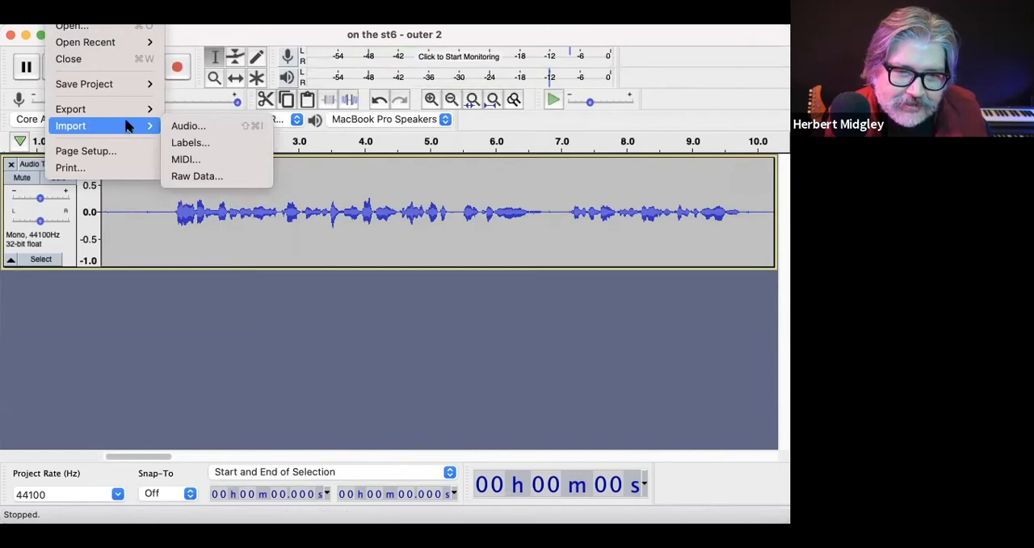
{"action": "left_click", "coordinate": [189, 126]}
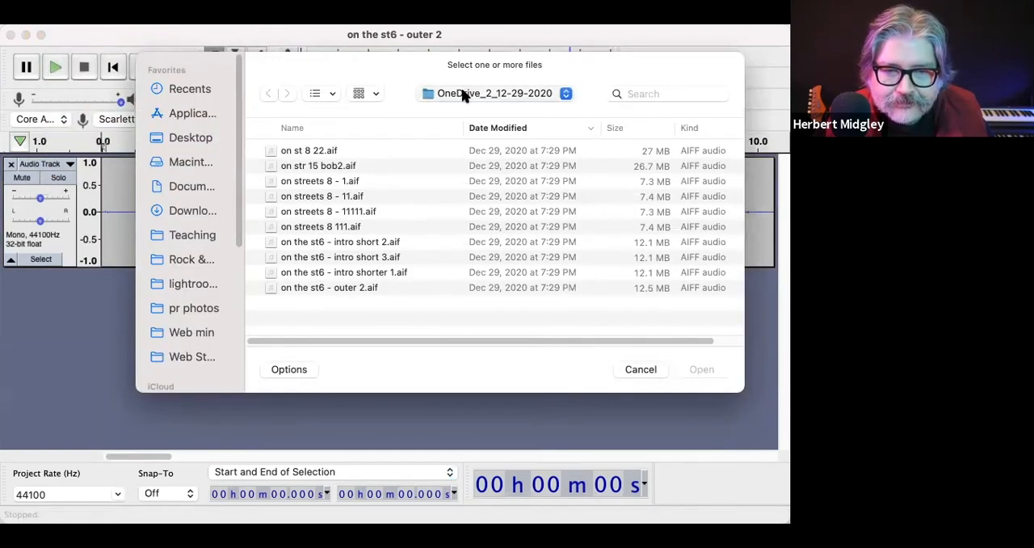
{"action": "scroll", "coordinate": [420, 162], "scroll_direction": "up", "scroll_amount": 10}
{"action": "double_click", "coordinate": [371, 150]}
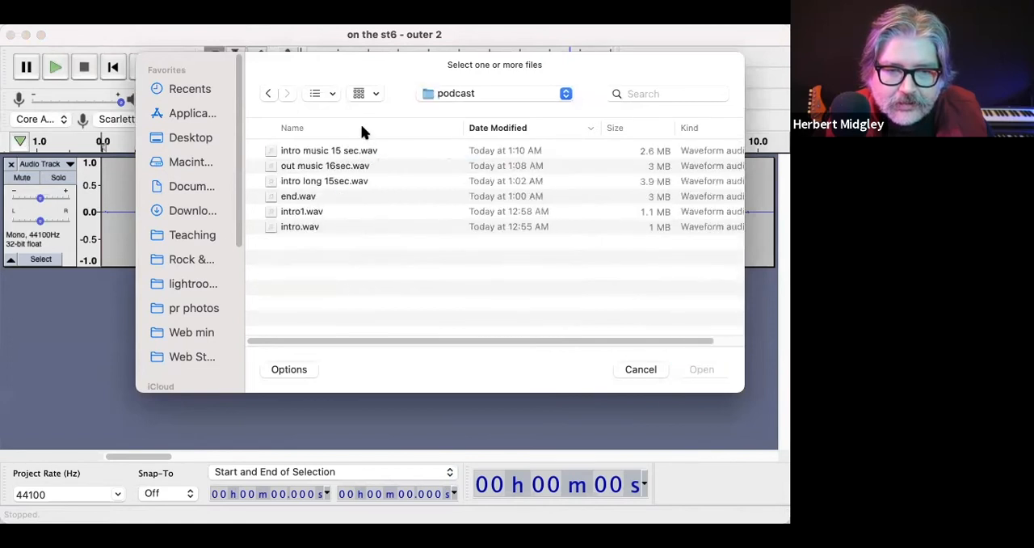
{"action": "left_click", "coordinate": [370, 152]}
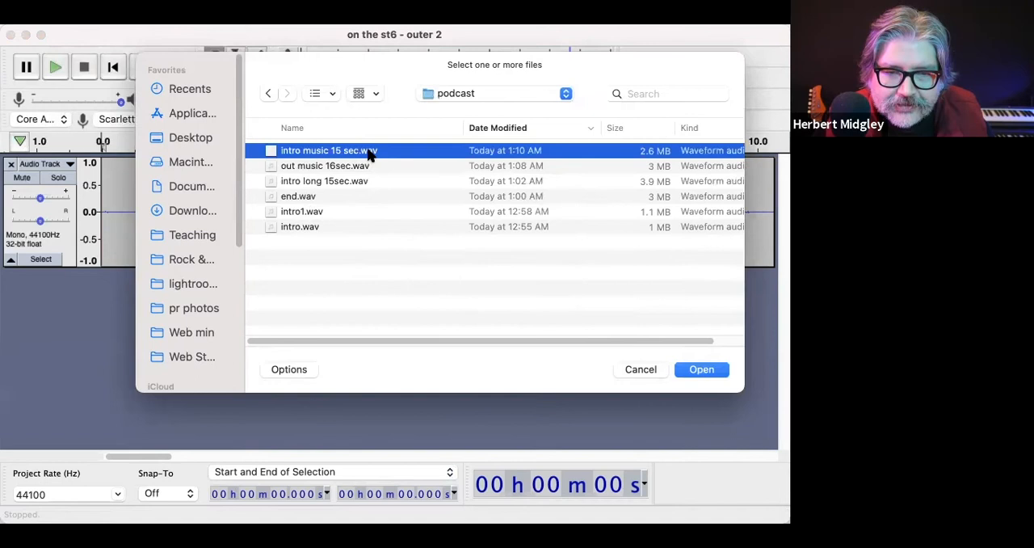
{"action": "double_click", "coordinate": [368, 154]}
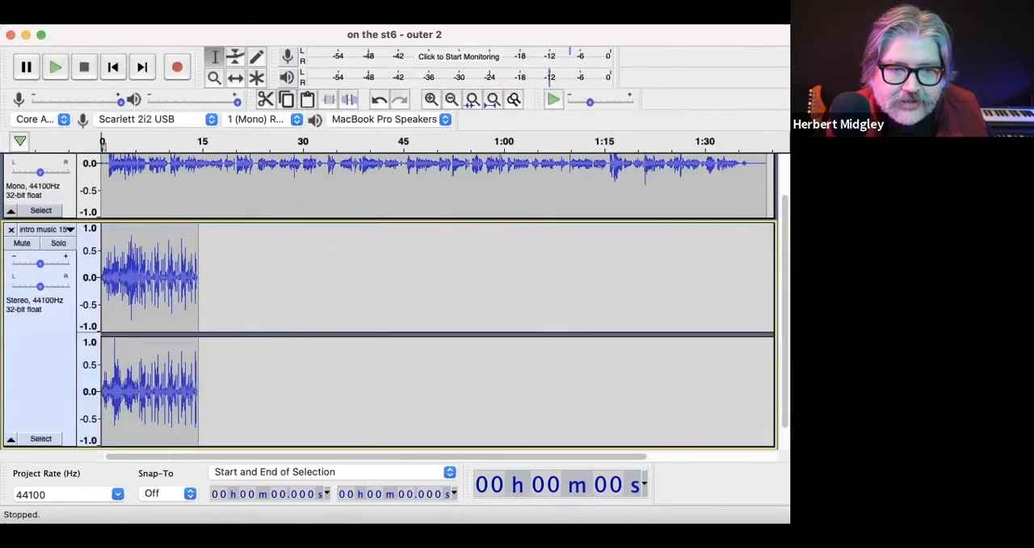
Step: Import "out music 16sec.wav" from the podcast folder as another track
{"action": "left_click", "coordinate": [61, 11]}
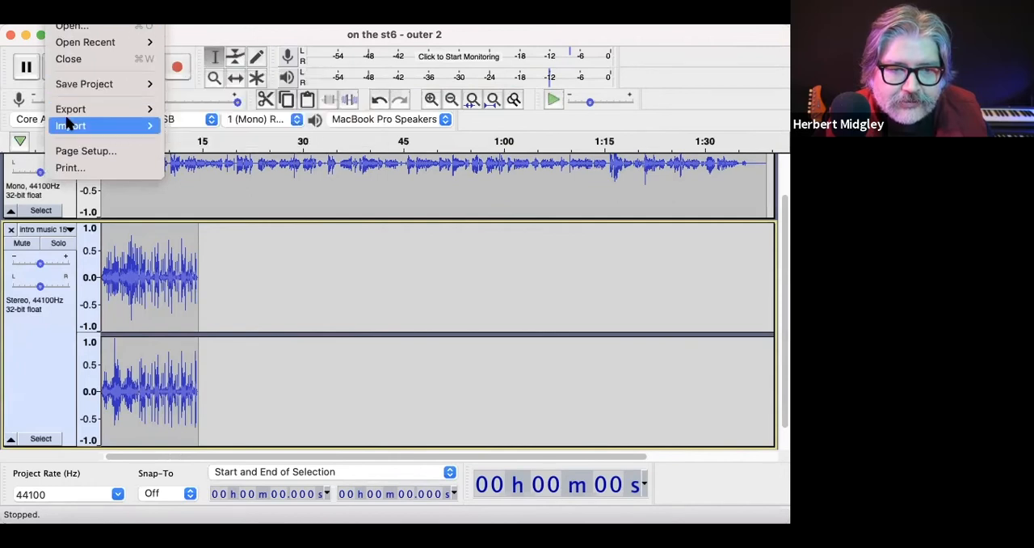
{"action": "mouse_move", "coordinate": [95, 123]}
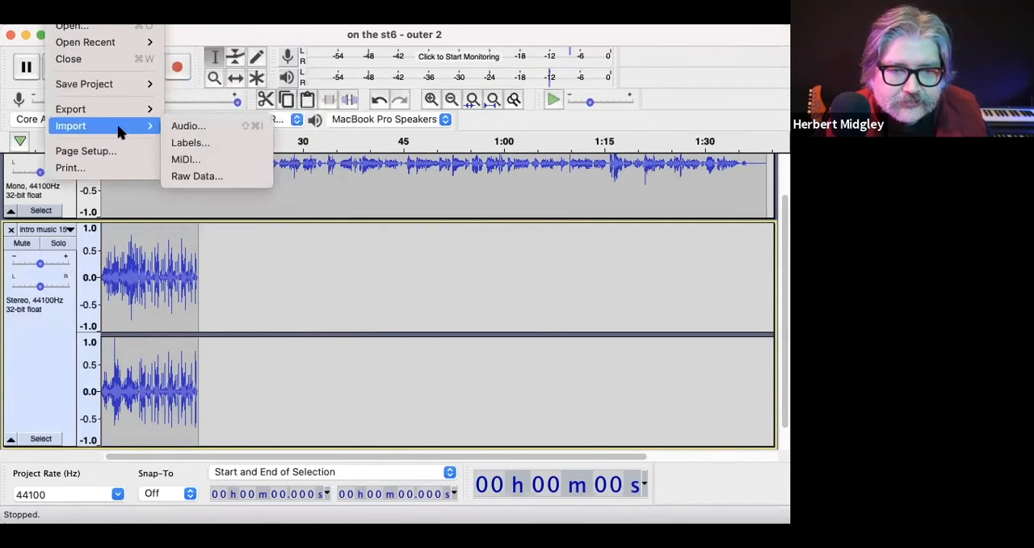
{"action": "left_click", "coordinate": [186, 126]}
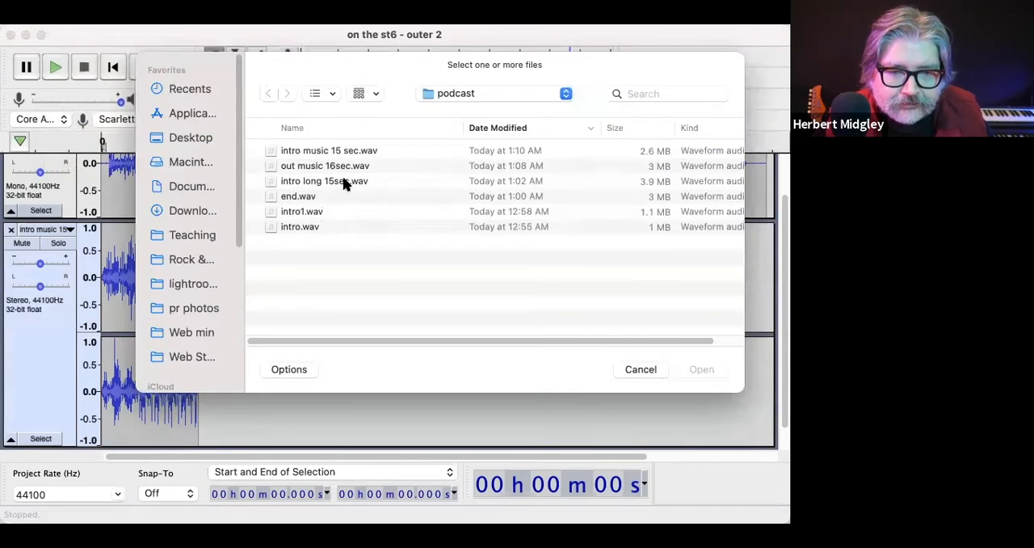
{"action": "left_click", "coordinate": [343, 184]}
{"action": "left_click", "coordinate": [348, 166]}
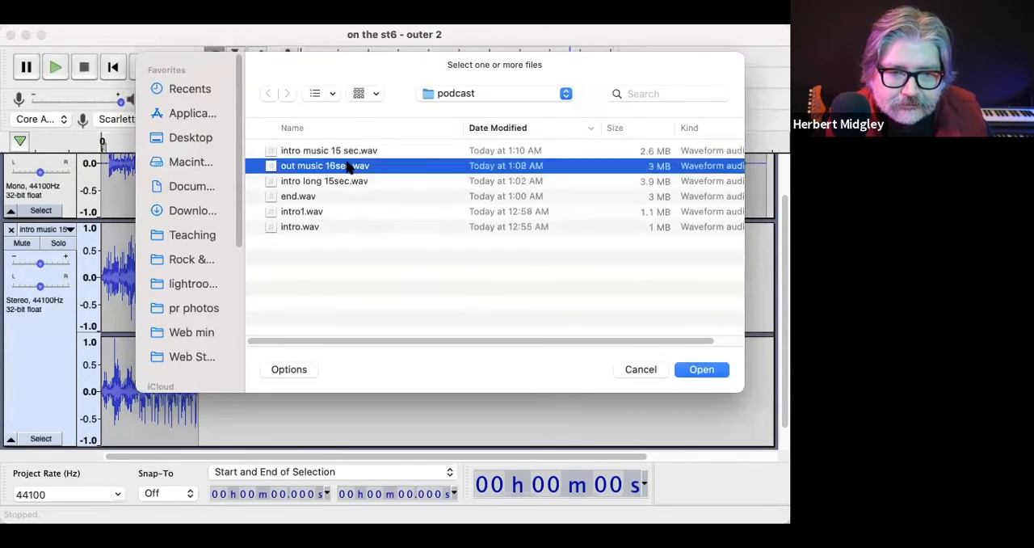
{"action": "key", "text": "Return"}
Step: Move the out music clip along the timeline with the Time Shift Tool so it starts at about 1:17
{"action": "scroll", "coordinate": [420, 292], "scroll_direction": "up", "scroll_amount": 2}
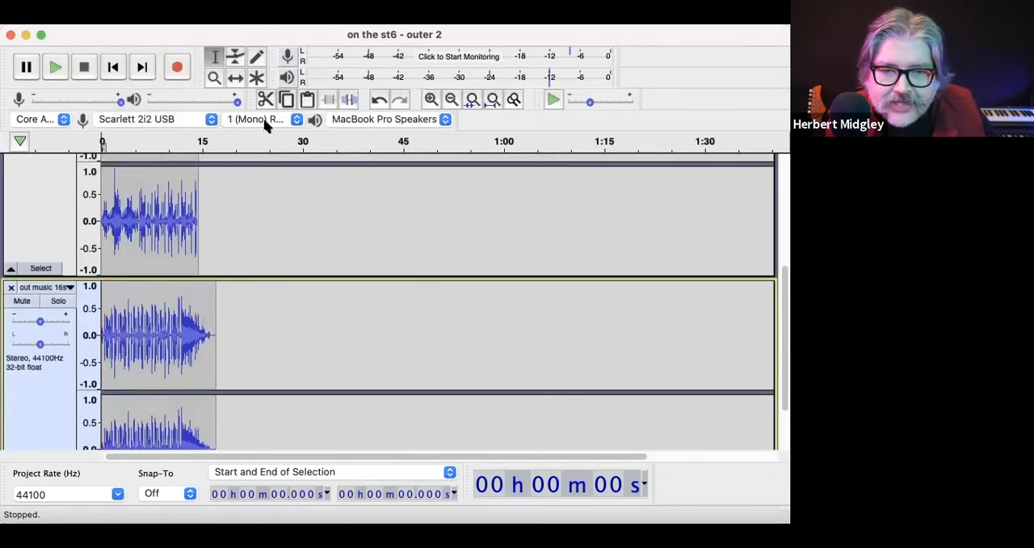
{"action": "left_click", "coordinate": [235, 81]}
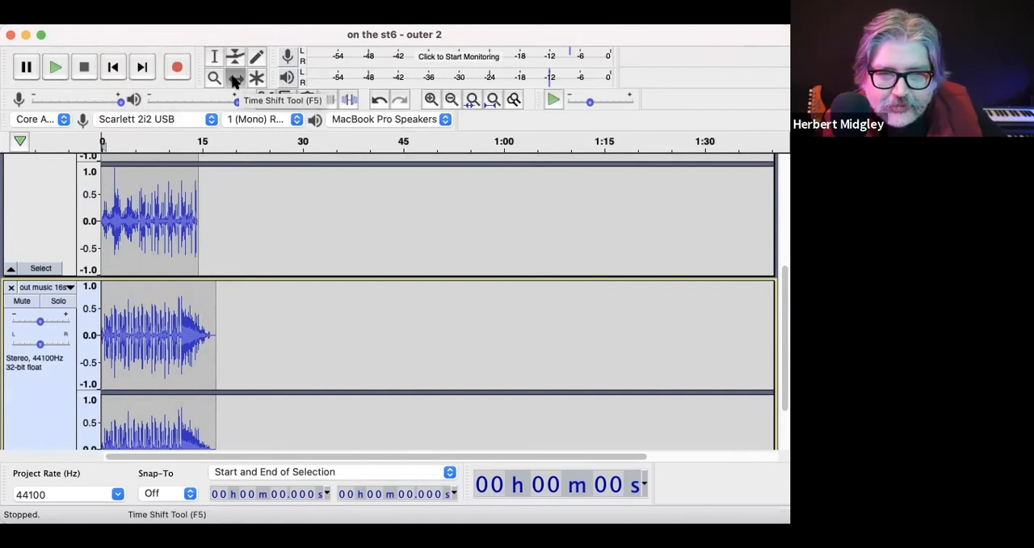
{"action": "left_click_drag", "start_coordinate": [201, 312], "coordinate": [664, 365]}
{"action": "scroll", "coordinate": [664, 365], "scroll_direction": "down", "scroll_amount": 2}
{"action": "scroll", "coordinate": [664, 365], "scroll_direction": "up", "scroll_amount": 3}
{"action": "scroll", "coordinate": [662, 360], "scroll_direction": "down", "scroll_amount": 3}
{"action": "scroll", "coordinate": [664, 361], "scroll_direction": "up", "scroll_amount": 3}
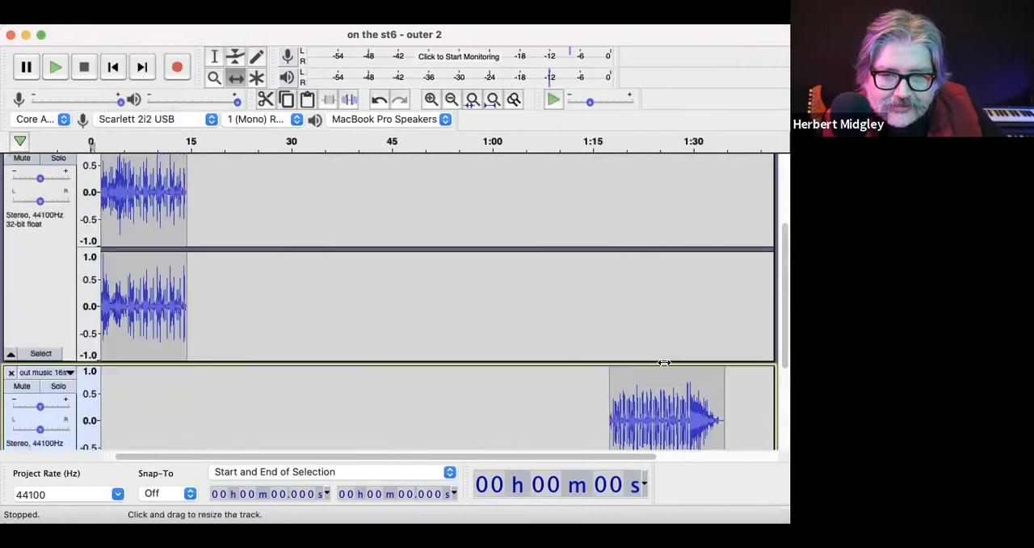
Step: Shift the out music clip about 3.5 s further along the timeline, lining it up with the end of the narration
{"action": "scroll", "coordinate": [665, 360], "scroll_direction": "right", "scroll_amount": 3}
{"action": "scroll", "coordinate": [664, 363], "scroll_direction": "down", "scroll_amount": 3}
{"action": "scroll", "coordinate": [654, 360], "scroll_direction": "left", "scroll_amount": 3}
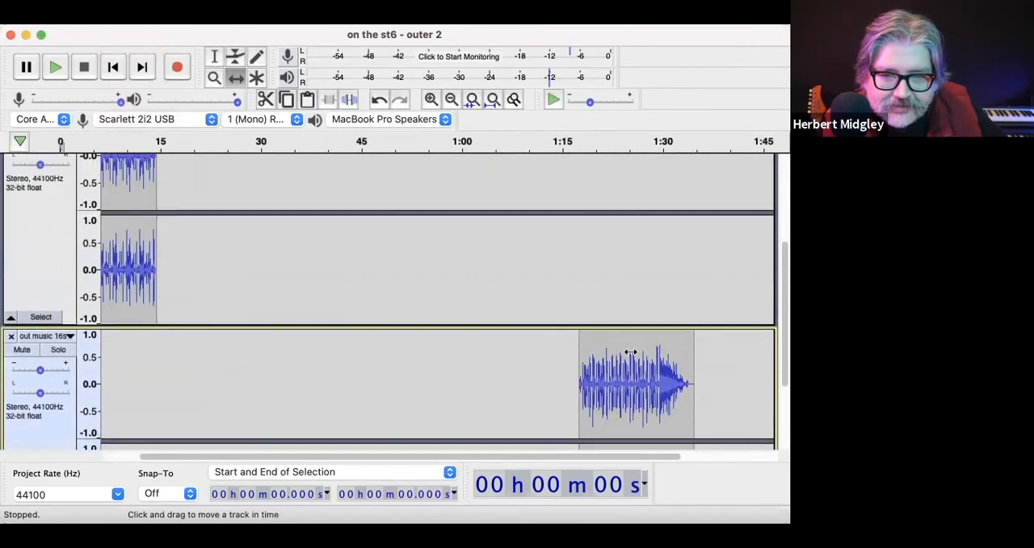
{"action": "left_click_drag", "start_coordinate": [630, 352], "coordinate": [654, 353]}
{"action": "scroll", "coordinate": [597, 344], "scroll_direction": "down", "scroll_amount": 2}
{"action": "scroll", "coordinate": [559, 332], "scroll_direction": "up", "scroll_amount": 5}
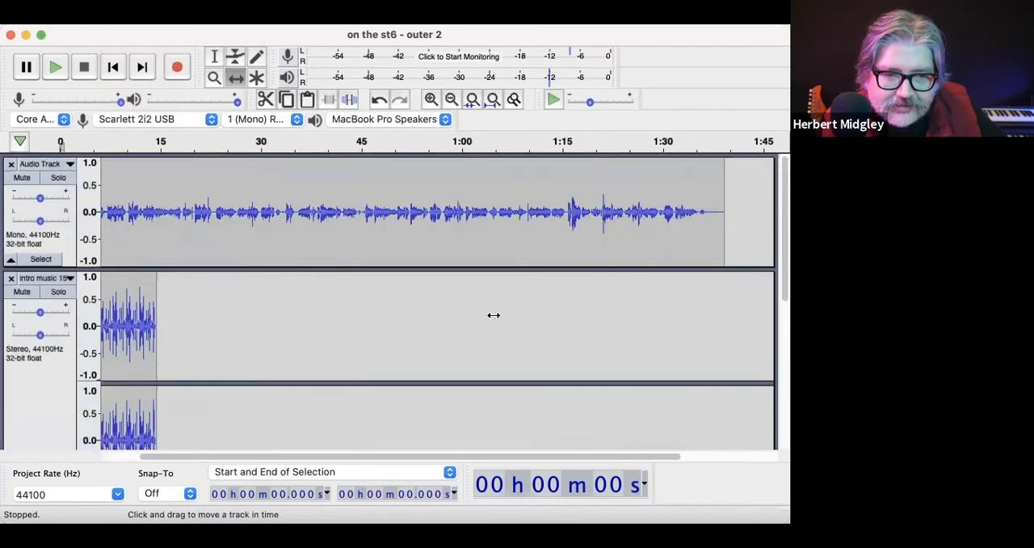
{"action": "scroll", "coordinate": [486, 315], "scroll_direction": "left", "scroll_amount": 2}
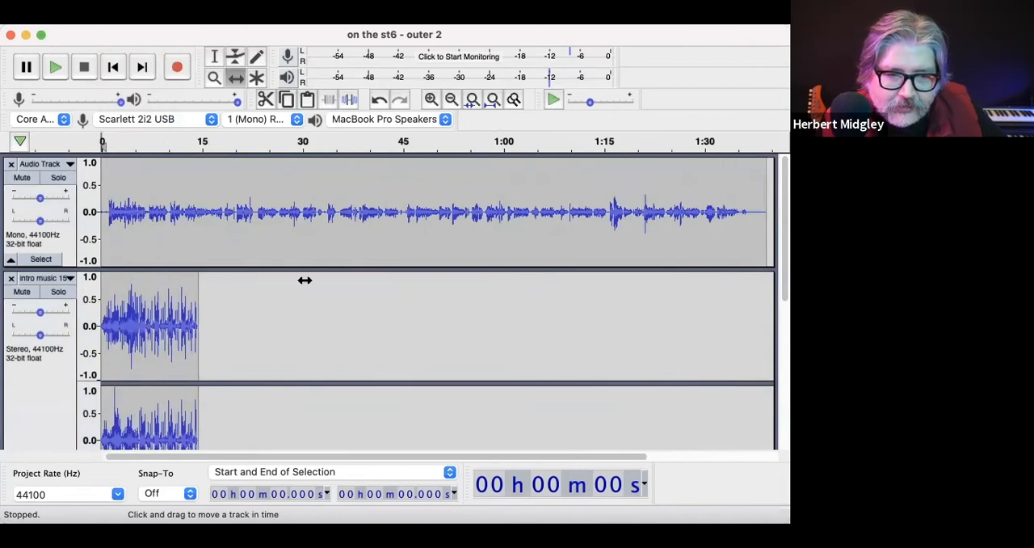
Step: Shift the narration clip about 1.5 s later with the Time Shift Tool, and play the opening against the intro music
{"action": "left_click_drag", "start_coordinate": [166, 250], "coordinate": [174, 252]}
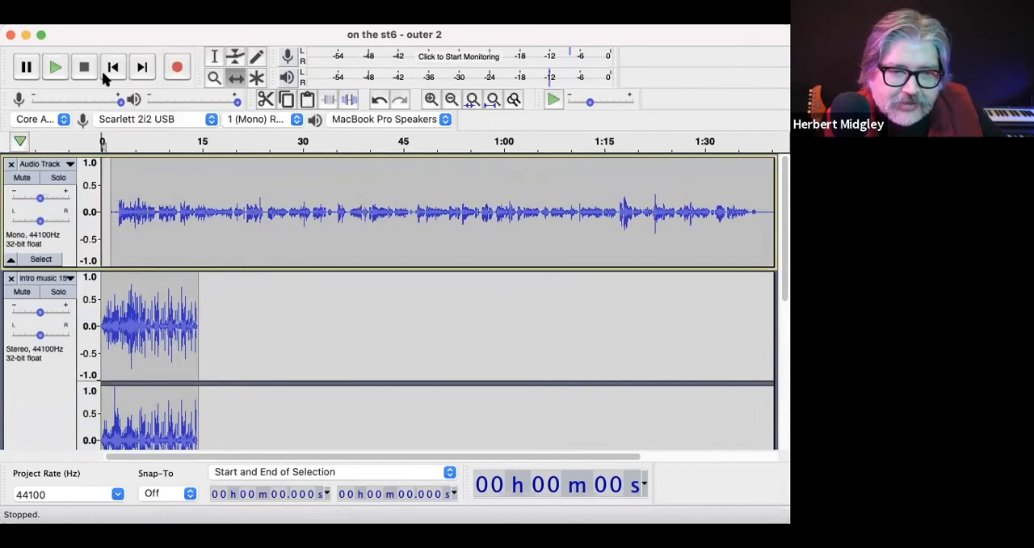
{"action": "key", "text": "space"}
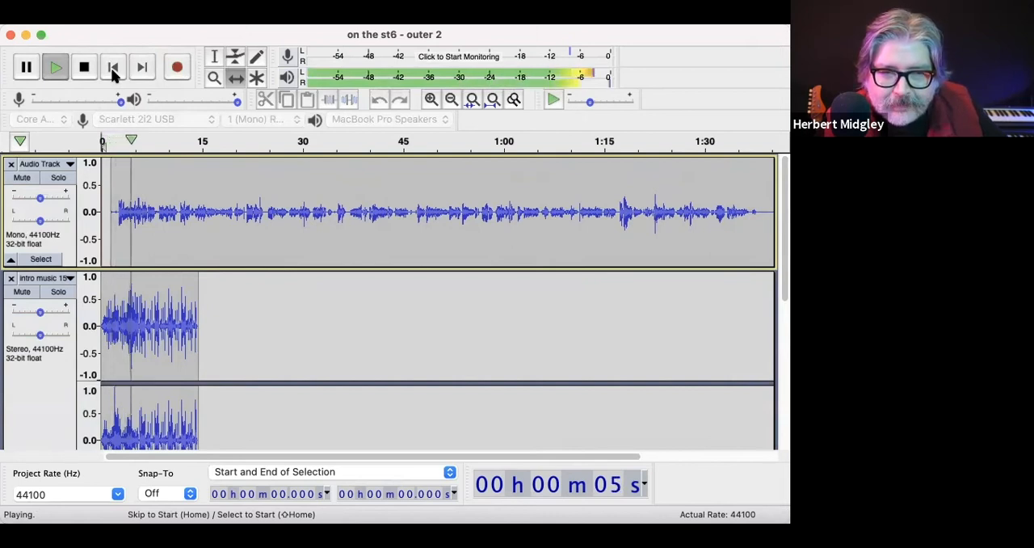
{"action": "left_click", "coordinate": [84, 68]}
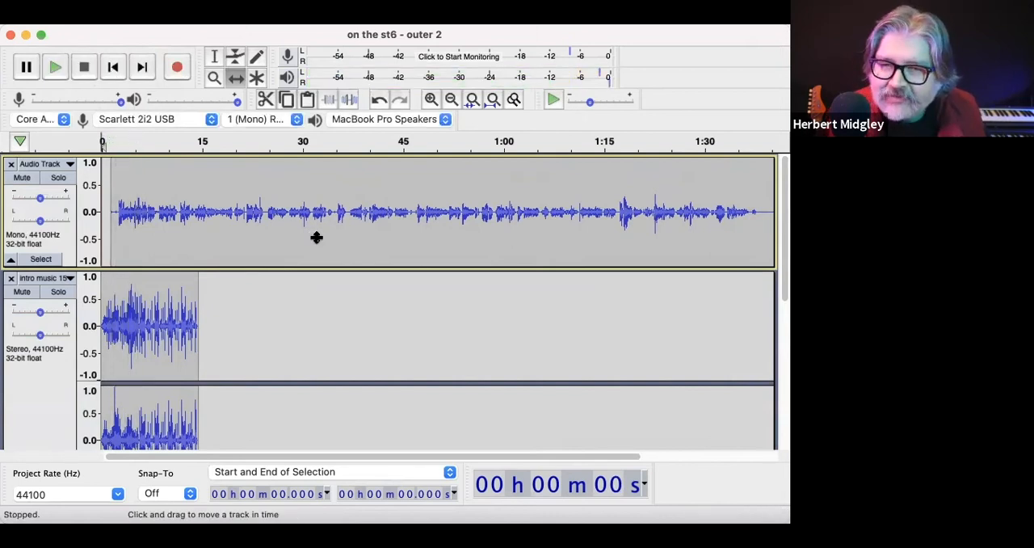
{"action": "scroll", "coordinate": [362, 346], "scroll_direction": "down", "scroll_amount": 5}
{"action": "scroll", "coordinate": [359, 344], "scroll_direction": "up", "scroll_amount": 5}
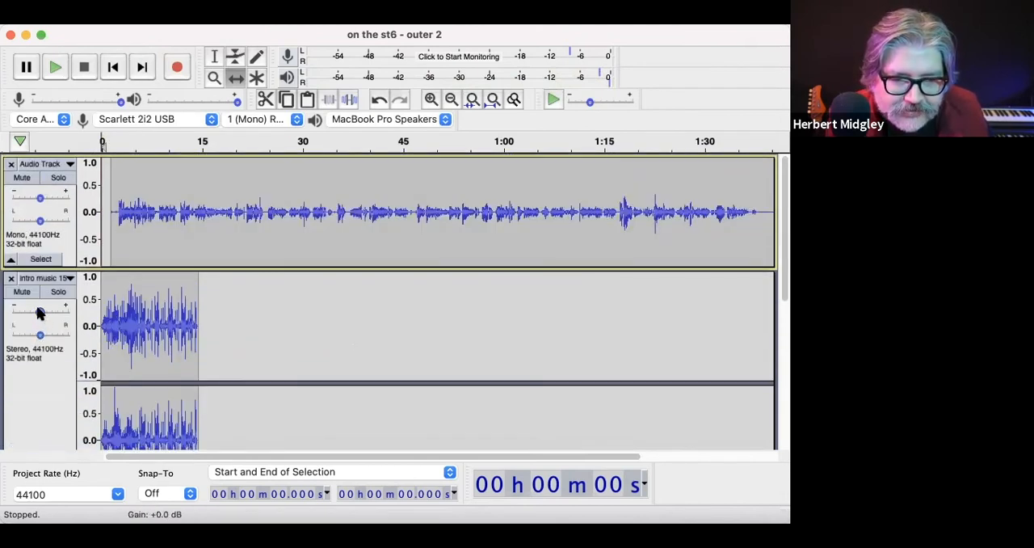
Step: Lower the intro music track's gain to about -16 dB, auditioning the mix from the start to judge the balance
{"action": "left_click_drag", "start_coordinate": [38, 313], "coordinate": [36, 315]}
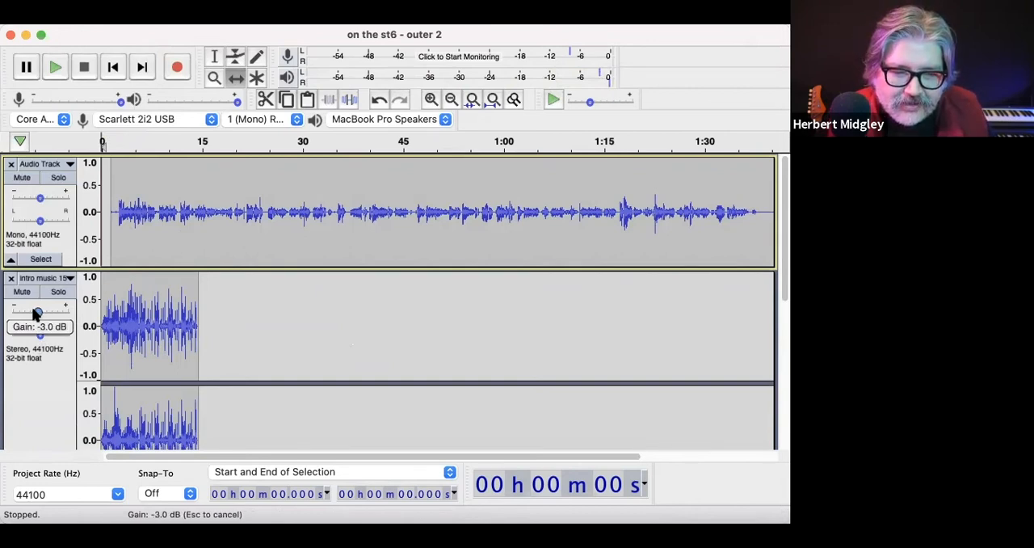
{"action": "left_click_drag", "start_coordinate": [26, 315], "coordinate": [20, 312]}
{"action": "scroll", "coordinate": [192, 262], "scroll_direction": "up", "scroll_amount": 2}
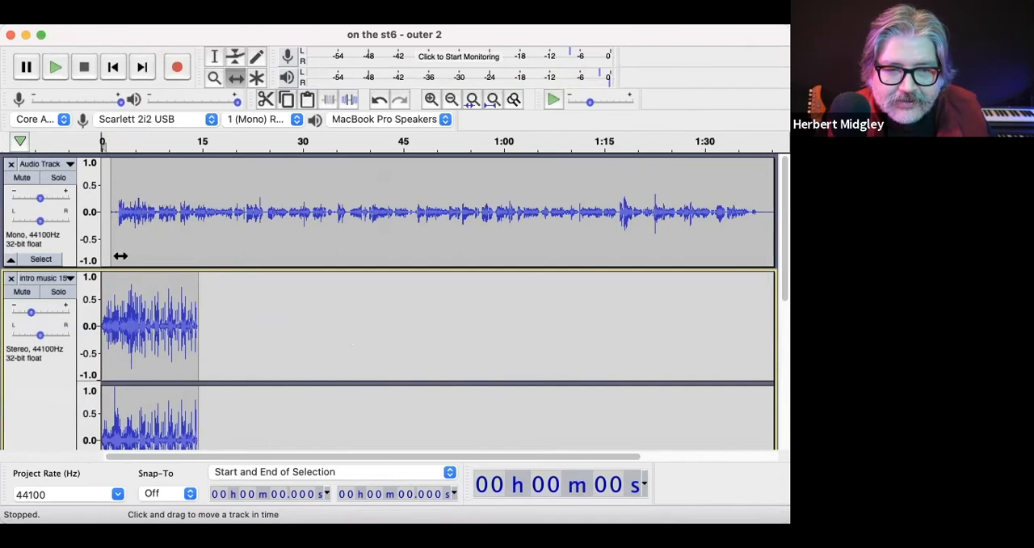
{"action": "left_click", "coordinate": [55, 69]}
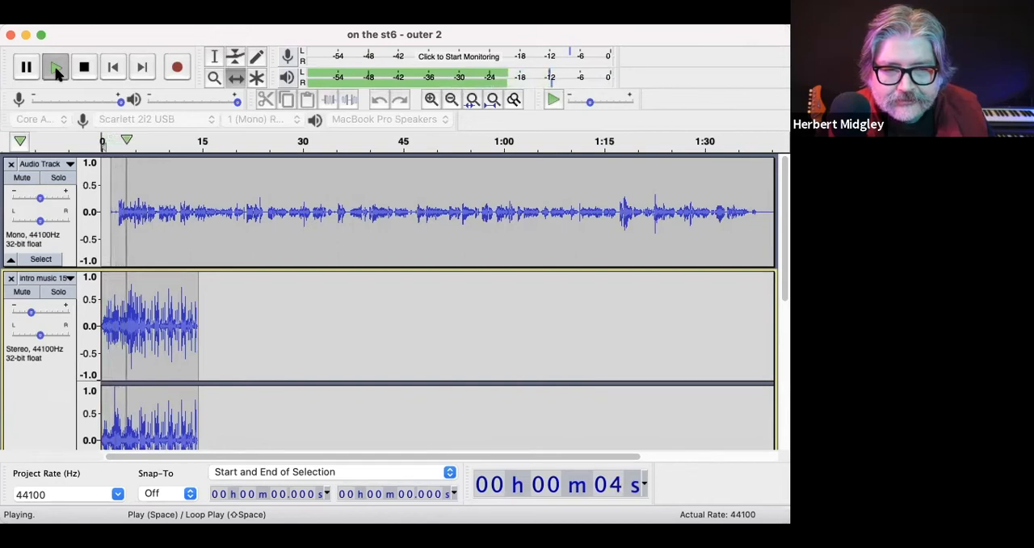
{"action": "left_click", "coordinate": [85, 69]}
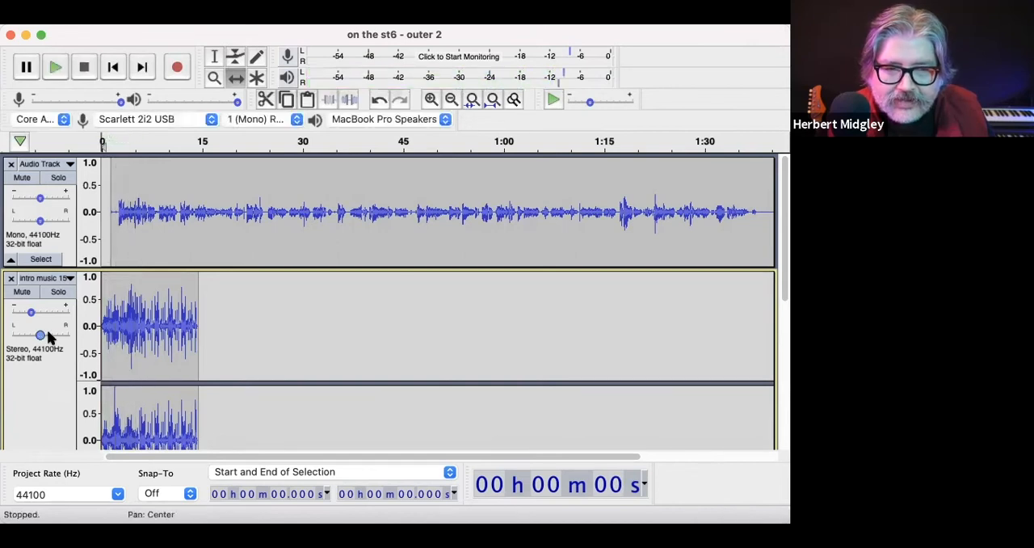
{"action": "left_click", "coordinate": [28, 313]}
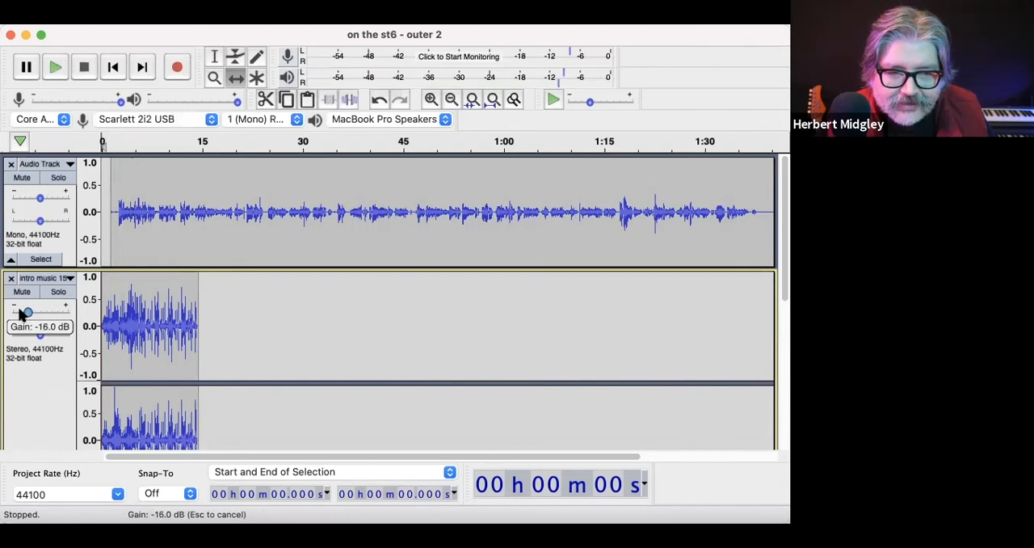
{"action": "key", "text": "space"}
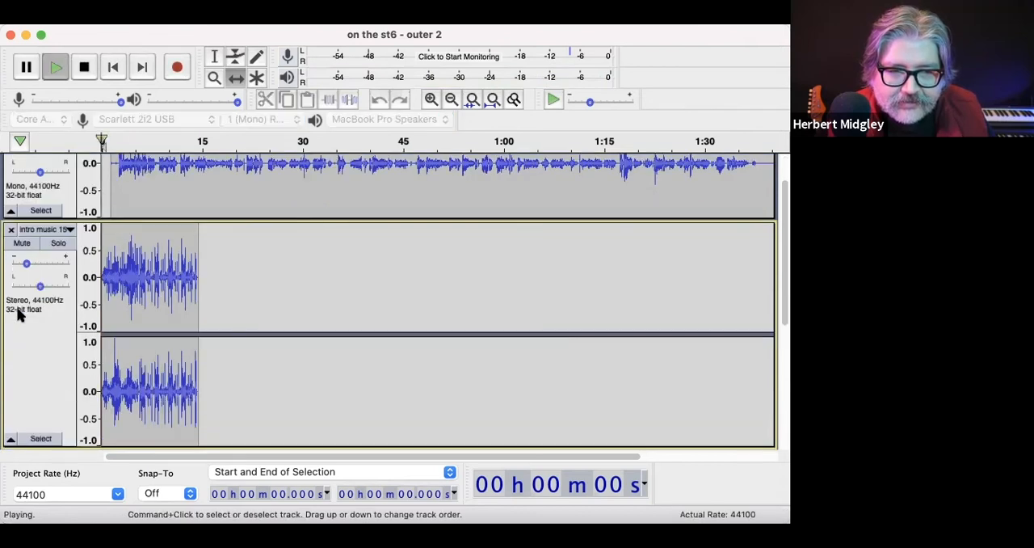
{"action": "scroll", "coordinate": [145, 376], "scroll_direction": "up", "scroll_amount": 3}
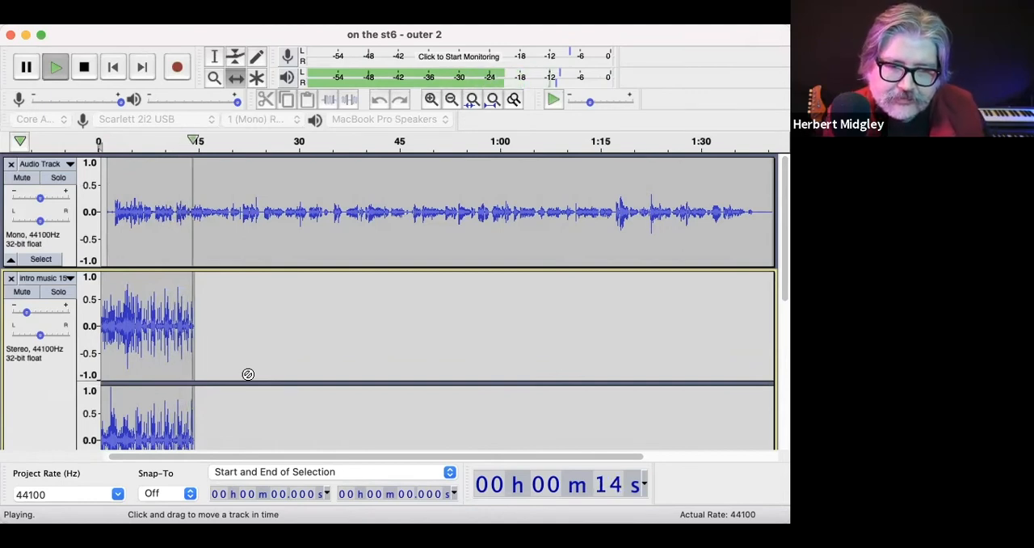
{"action": "key", "text": "space"}
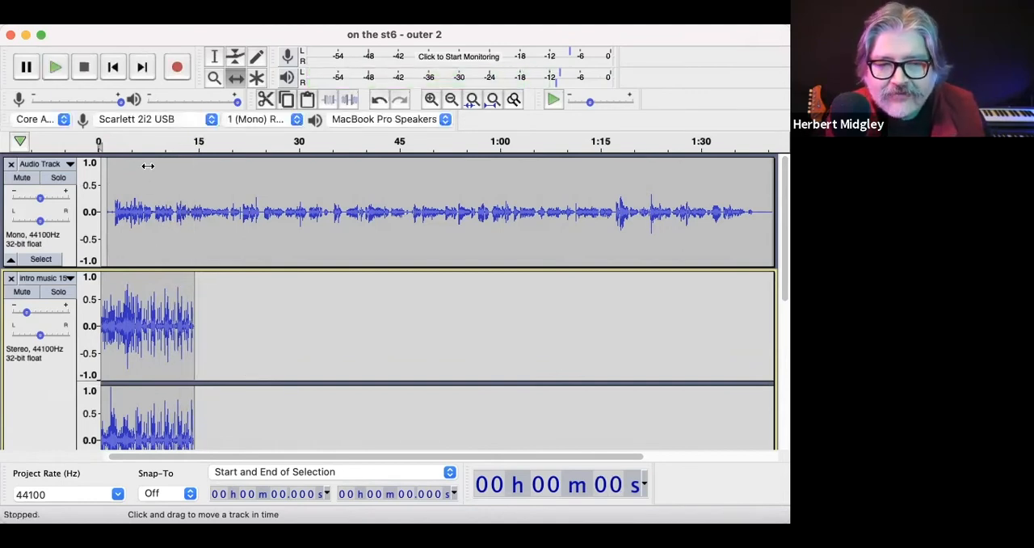
Step: Play the mix from about 5.9 s to judge where the intro music should end under the narration
{"action": "left_click", "coordinate": [214, 57]}
{"action": "left_click", "coordinate": [138, 186]}
{"action": "key", "text": "space"}
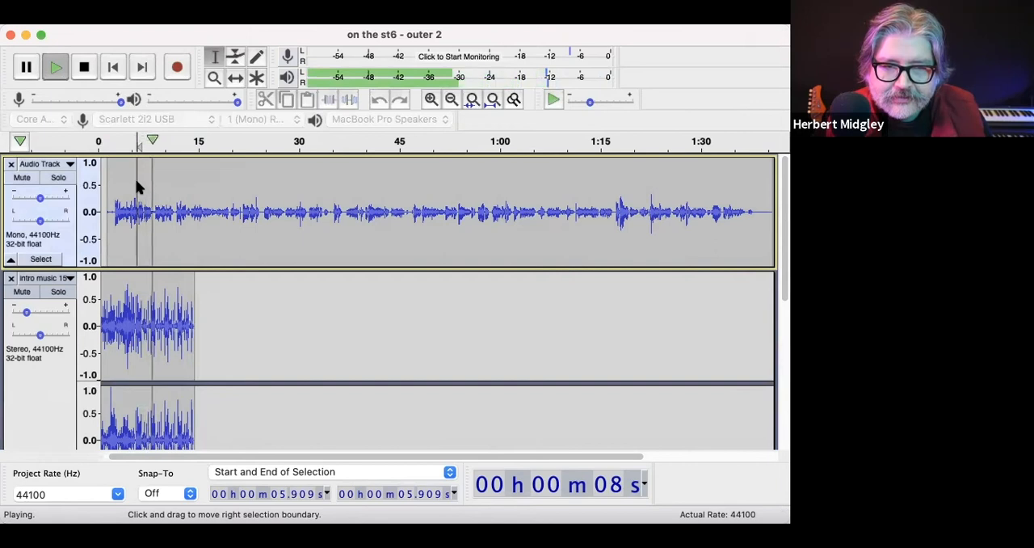
{"action": "key", "text": "space"}
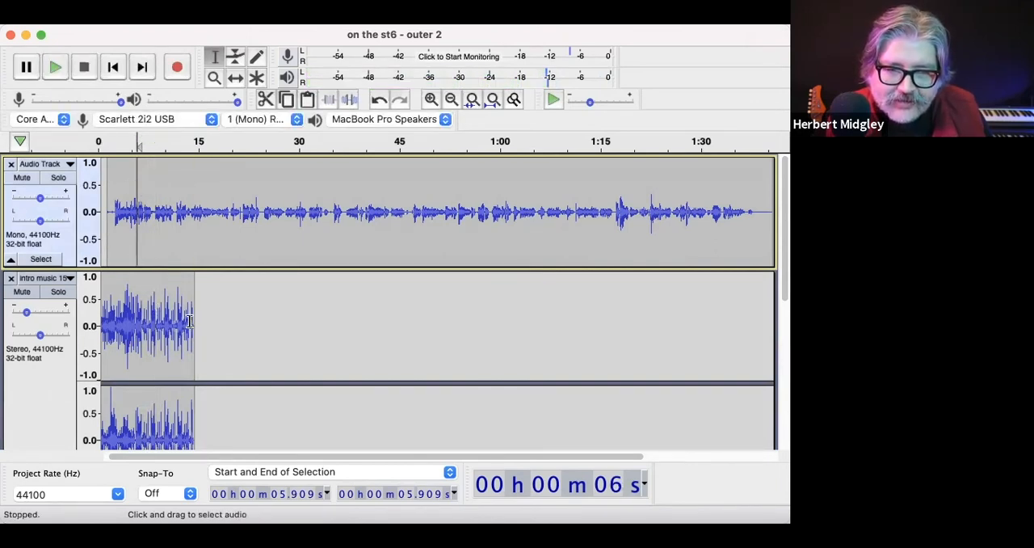
Step: Delete the intro music from about 6.7 s to the end of its clip
{"action": "left_click_drag", "start_coordinate": [198, 323], "coordinate": [139, 325]}
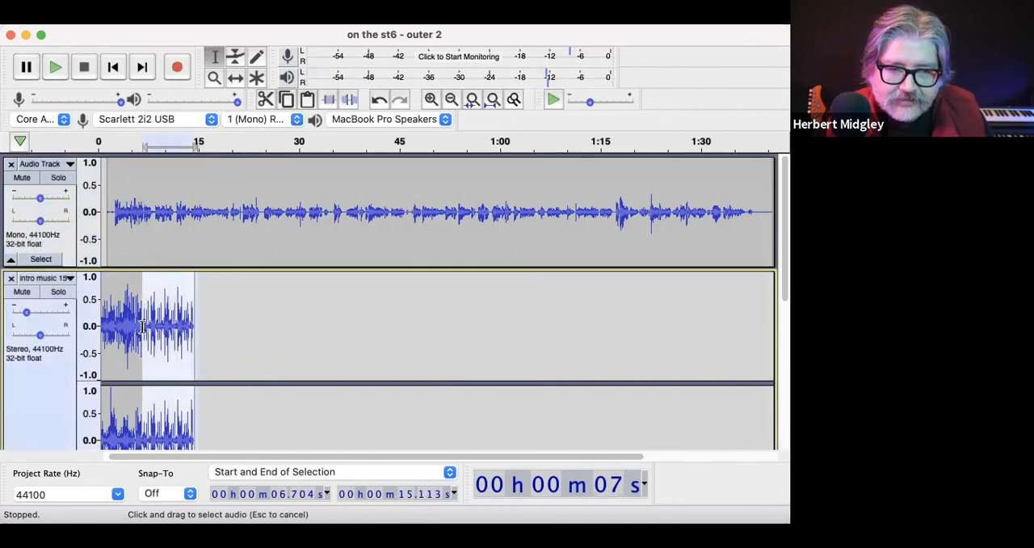
{"action": "left_click_drag", "start_coordinate": [142, 326], "coordinate": [140, 326]}
{"action": "scroll", "coordinate": [147, 327], "scroll_direction": "down", "scroll_amount": 2}
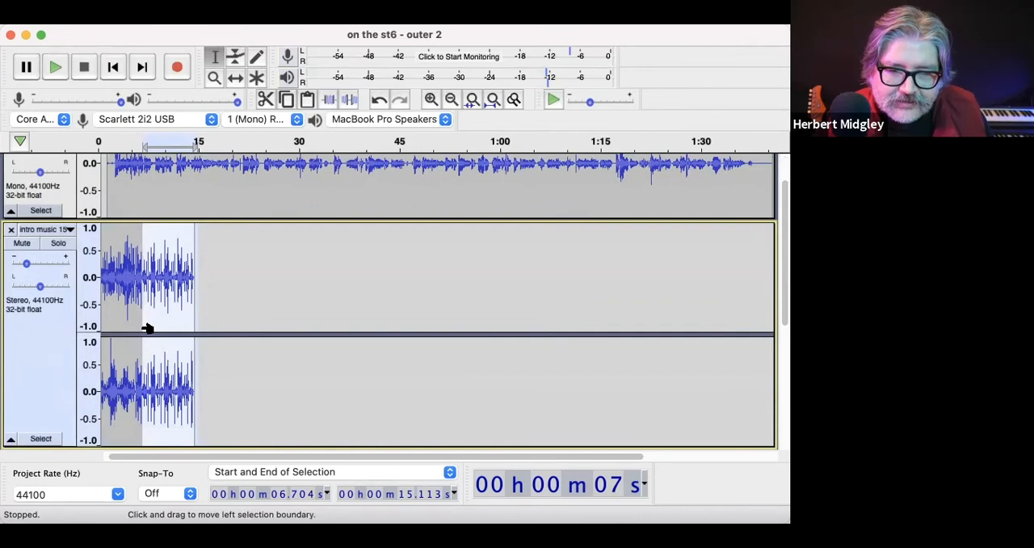
{"action": "key", "text": "Delete"}
Step: Apply Fade Out twice to the intro music from about 5.2 s to the end of its clip
{"action": "left_click_drag", "start_coordinate": [153, 294], "coordinate": [131, 294]}
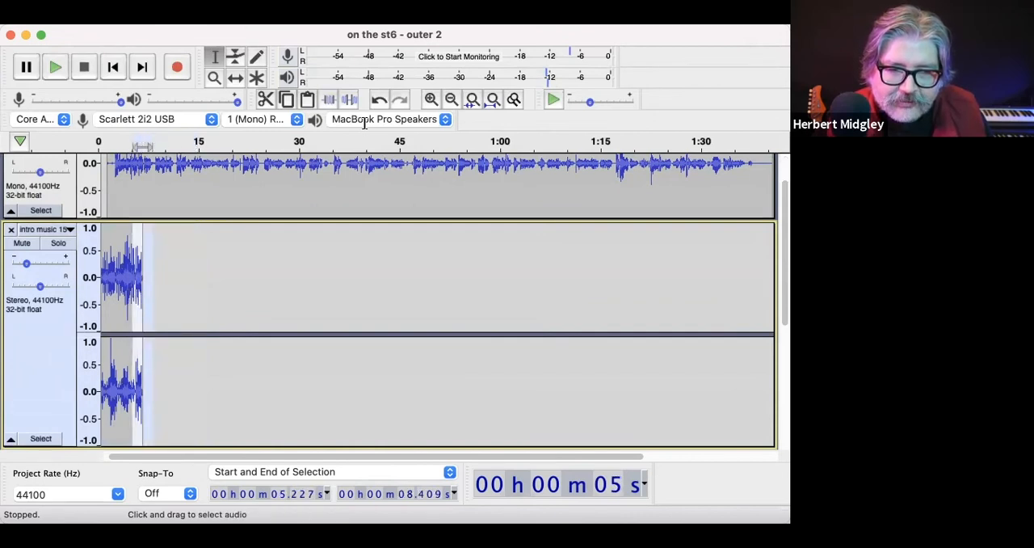
{"action": "left_click", "coordinate": [425, 16]}
{"action": "mouse_move", "coordinate": [377, 16]}
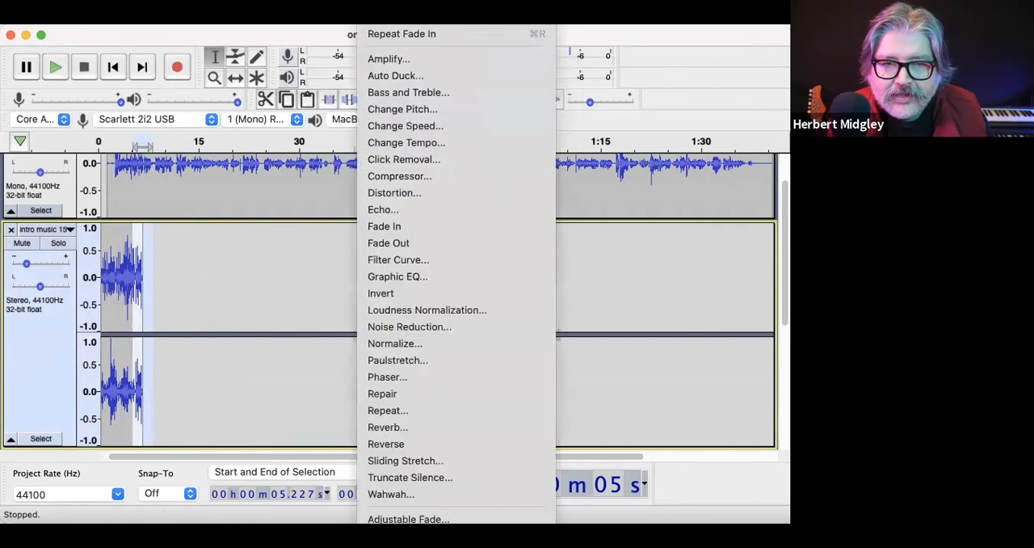
{"action": "left_click", "coordinate": [400, 241]}
{"action": "left_click", "coordinate": [374, 16]}
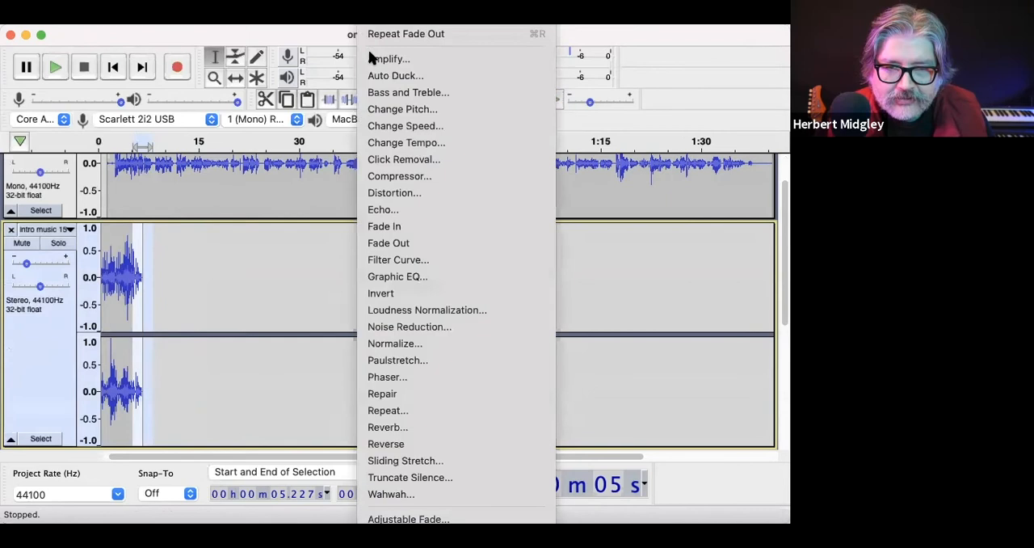
{"action": "left_click", "coordinate": [390, 243]}
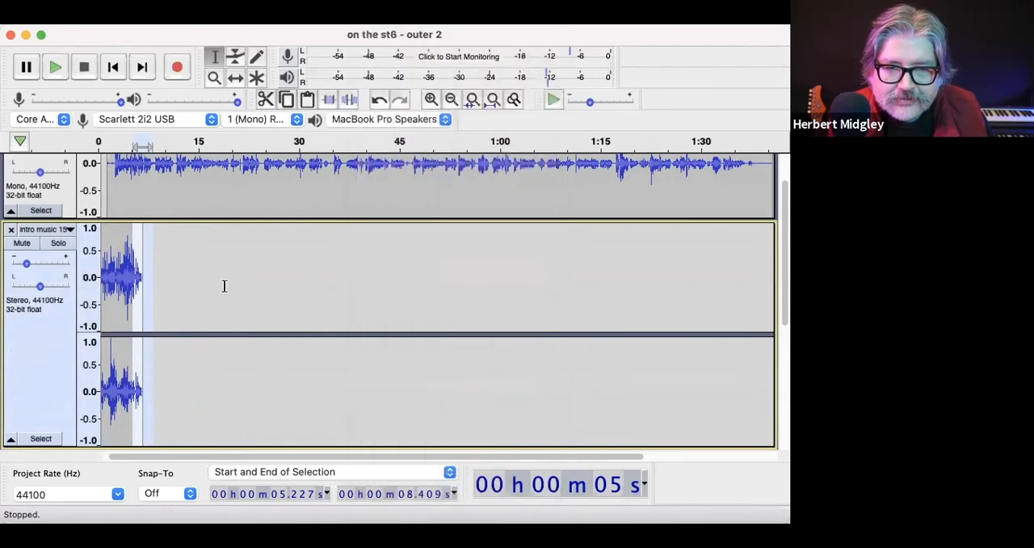
Step: Play the mix from about 3.3 s to check the intro music's fade-out under the narration
{"action": "left_click", "coordinate": [224, 286]}
{"action": "left_click", "coordinate": [119, 256]}
{"action": "key", "text": "space"}
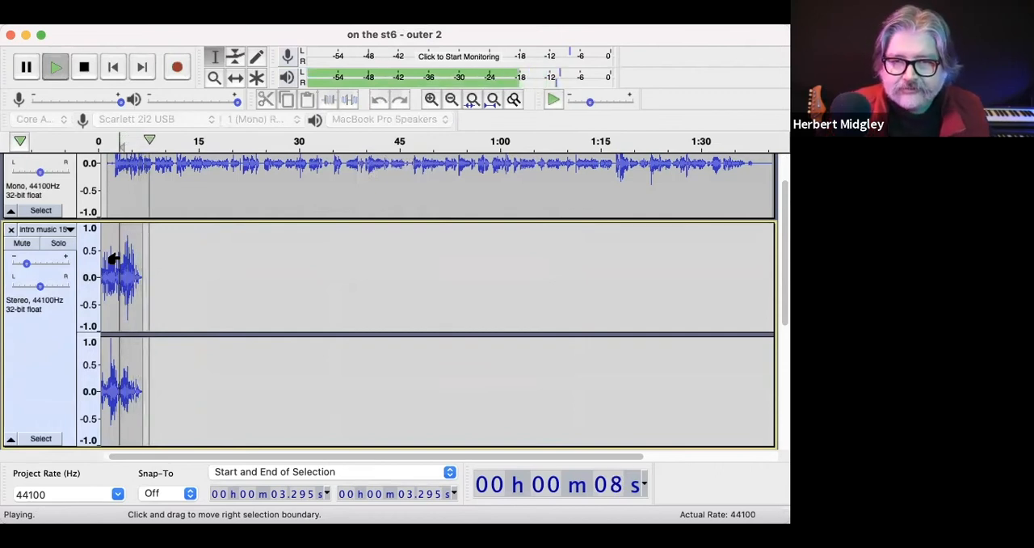
{"action": "key", "text": "space"}
Step: Play the mix from about 1:20 to check the out music's level and entry against the closing narration
{"action": "scroll", "coordinate": [200, 323], "scroll_direction": "down", "scroll_amount": 5}
{"action": "scroll", "coordinate": [198, 352], "scroll_direction": "up", "scroll_amount": 5}
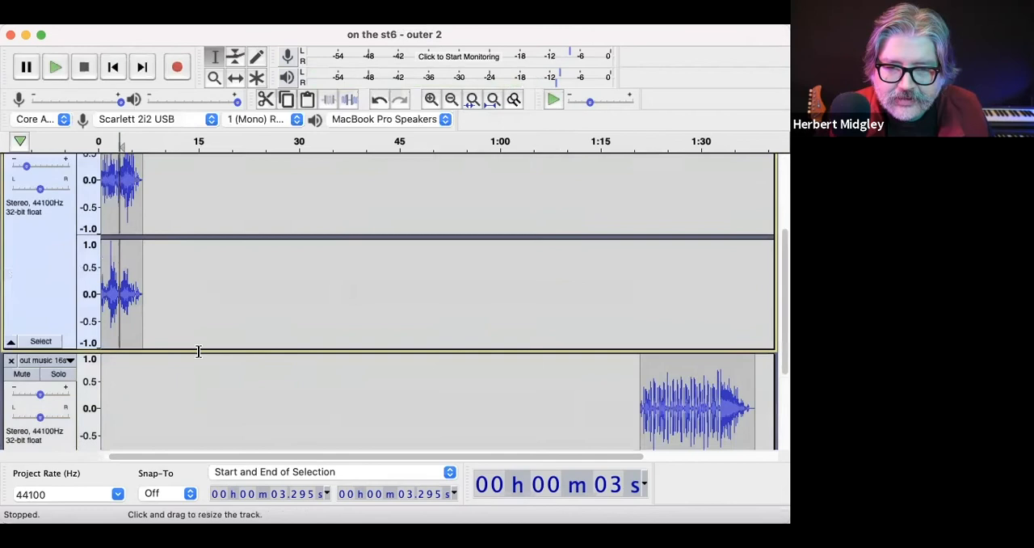
{"action": "scroll", "coordinate": [199, 352], "scroll_direction": "right", "scroll_amount": 3}
{"action": "scroll", "coordinate": [199, 351], "scroll_direction": "down", "scroll_amount": 4}
{"action": "scroll", "coordinate": [270, 364], "scroll_direction": "left", "scroll_amount": 1}
{"action": "scroll", "coordinate": [270, 364], "scroll_direction": "down", "scroll_amount": 4}
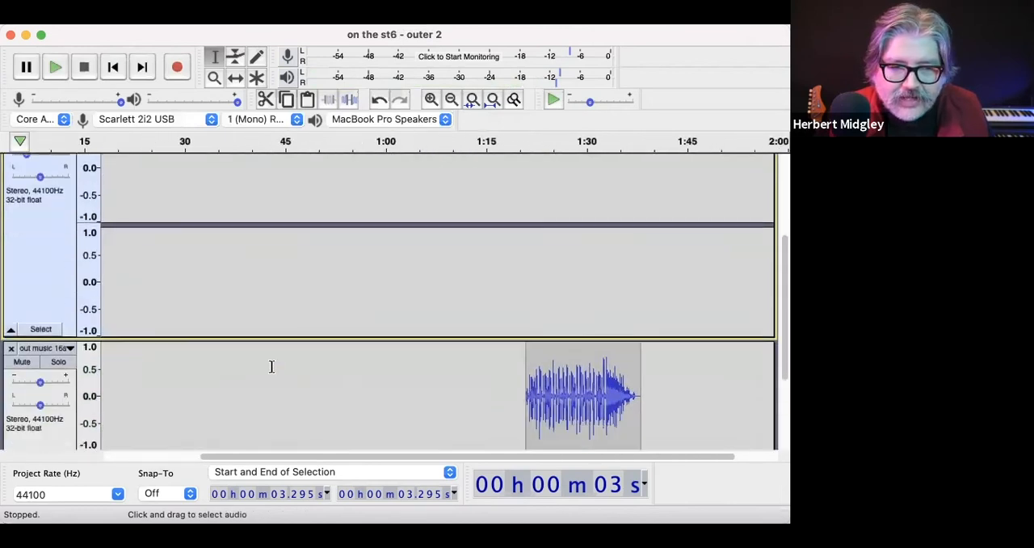
{"action": "scroll", "coordinate": [270, 364], "scroll_direction": "up", "scroll_amount": 3}
{"action": "scroll", "coordinate": [272, 366], "scroll_direction": "up", "scroll_amount": 3}
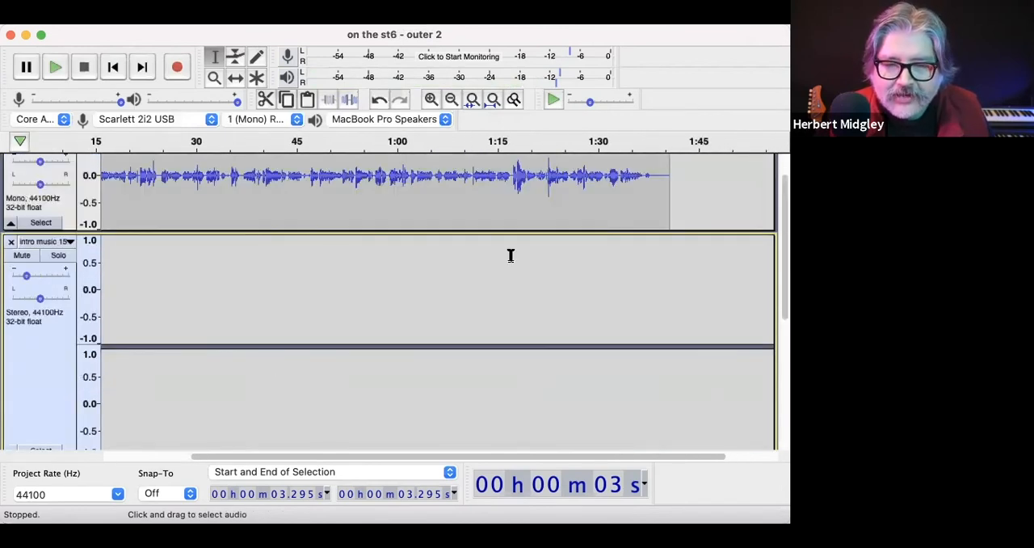
{"action": "left_click", "coordinate": [531, 201]}
{"action": "scroll", "coordinate": [532, 202], "scroll_direction": "up", "scroll_amount": 1}
{"action": "key", "text": "space"}
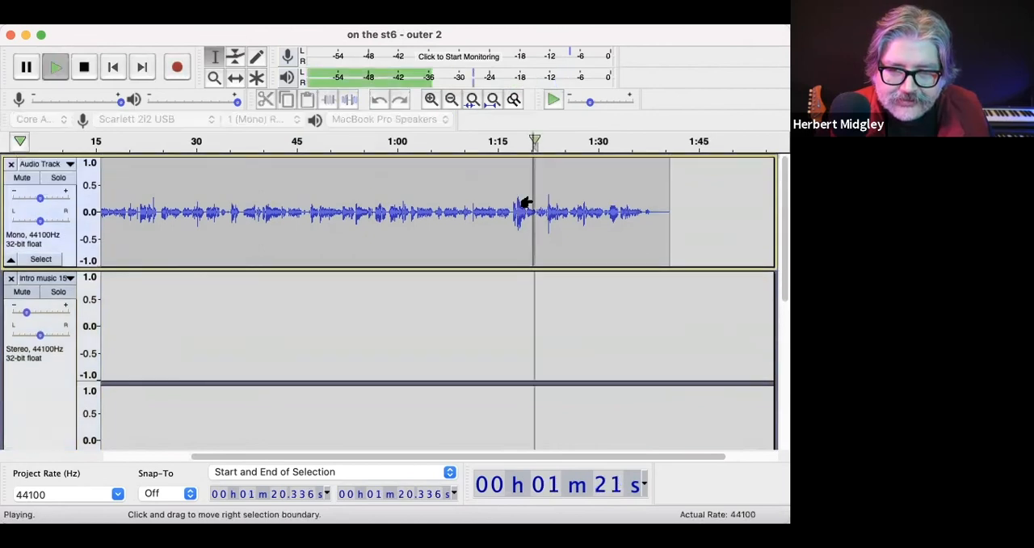
{"action": "scroll", "coordinate": [532, 202], "scroll_direction": "down", "scroll_amount": 4}
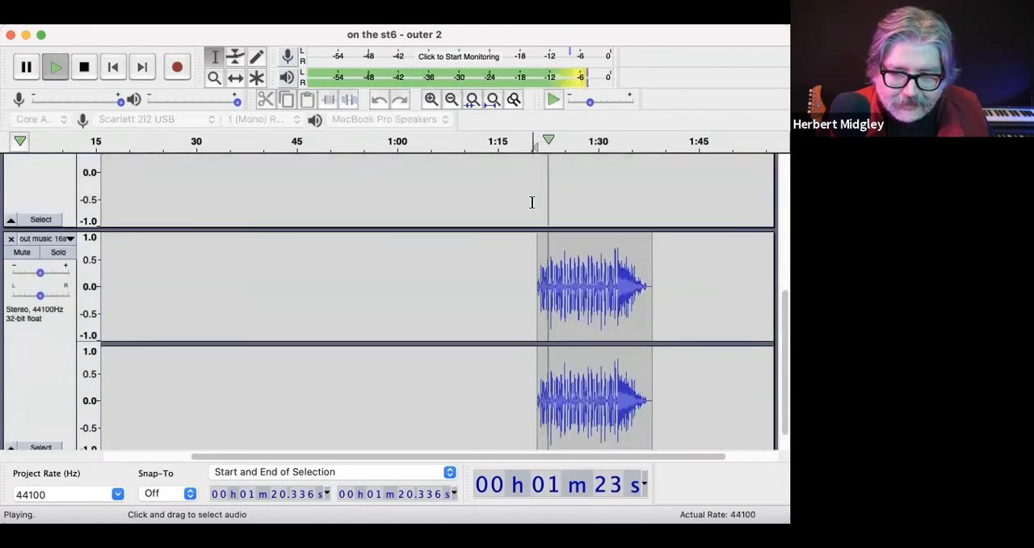
{"action": "key", "text": "space"}
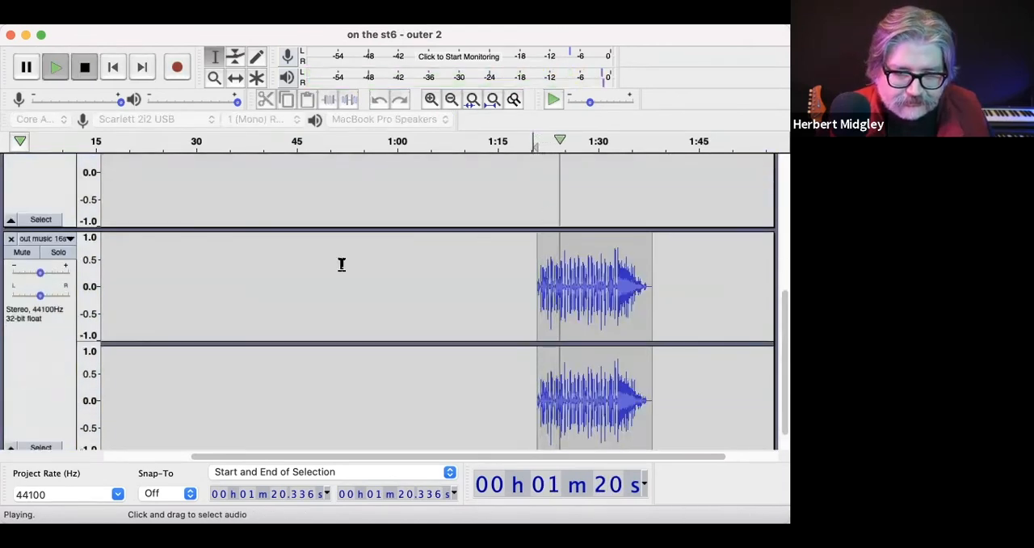
Step: Lower the out music track's gain to roughly the intro music's level, and play the ending through from about 1:20
{"action": "left_click", "coordinate": [36, 299]}
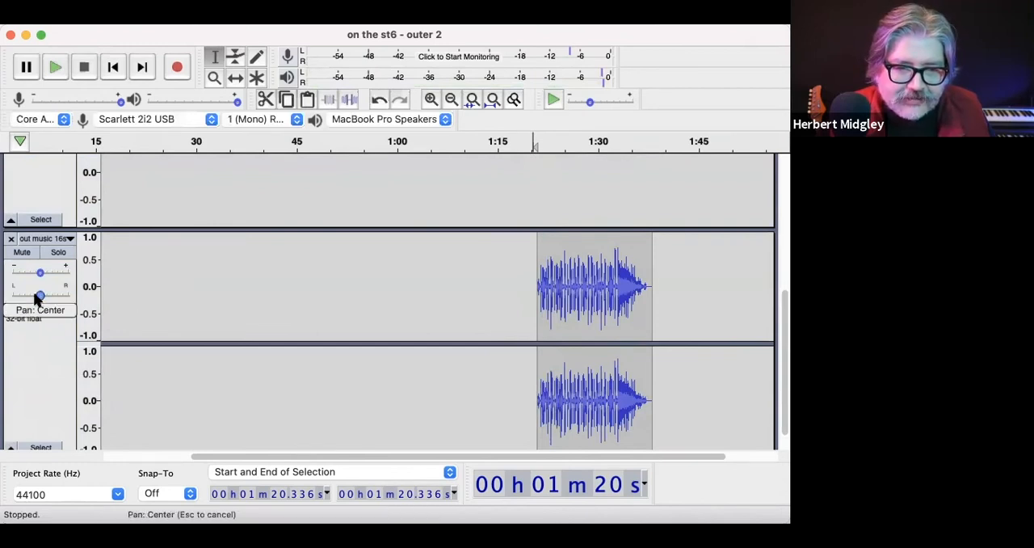
{"action": "left_click_drag", "start_coordinate": [40, 260], "coordinate": [14, 263]}
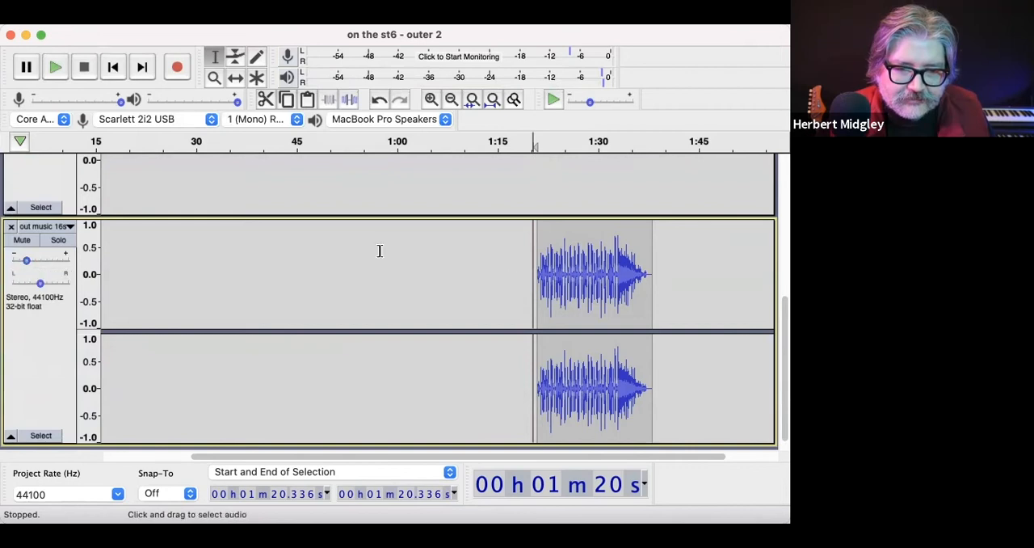
{"action": "key", "text": "space"}
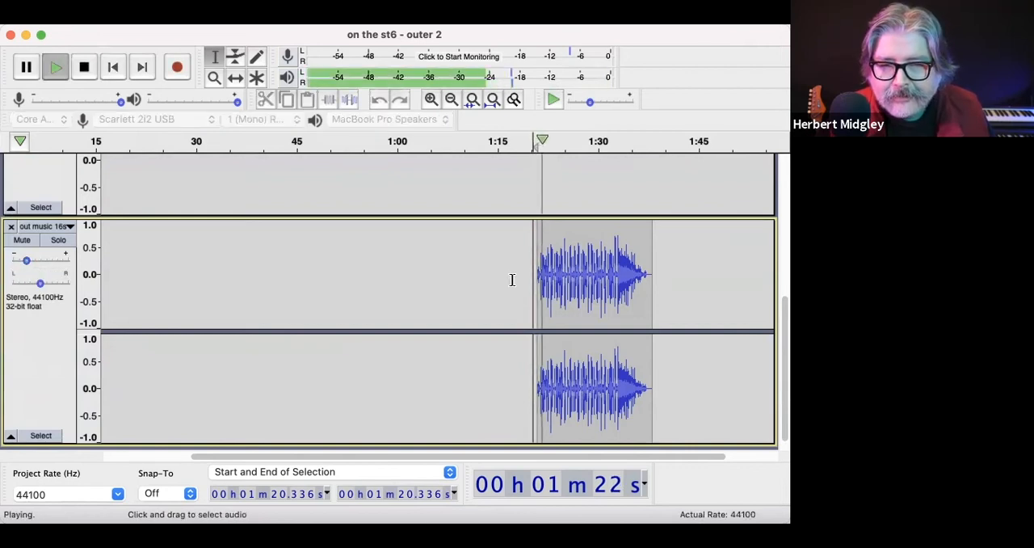
{"action": "scroll", "coordinate": [510, 326], "scroll_direction": "up", "scroll_amount": 5}
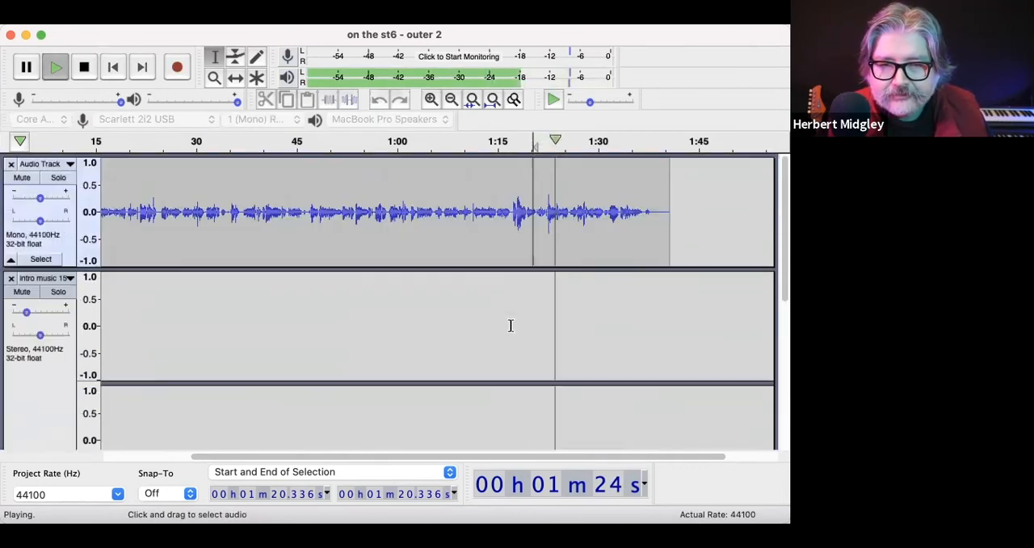
{"action": "scroll", "coordinate": [511, 325], "scroll_direction": "right", "scroll_amount": 2}
{"action": "scroll", "coordinate": [510, 326], "scroll_direction": "down", "scroll_amount": 4}
{"action": "scroll", "coordinate": [510, 326], "scroll_direction": "right", "scroll_amount": 2}
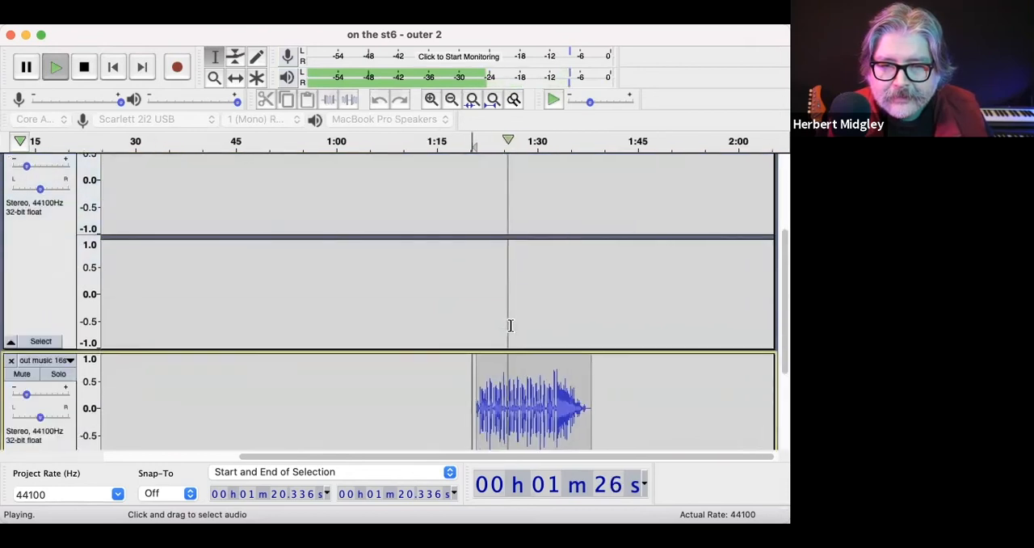
{"action": "scroll", "coordinate": [511, 325], "scroll_direction": "up", "scroll_amount": 3}
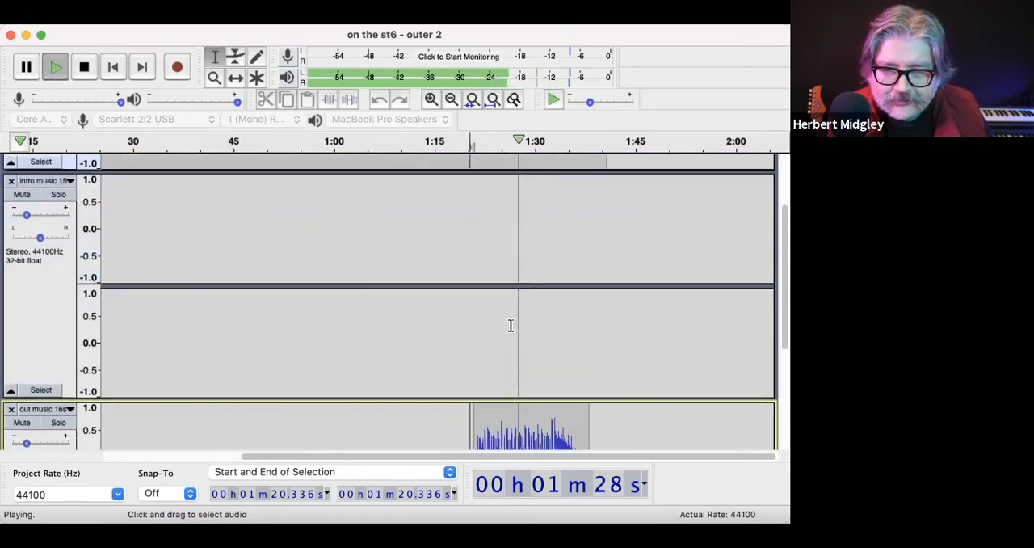
{"action": "scroll", "coordinate": [511, 326], "scroll_direction": "down", "scroll_amount": 2}
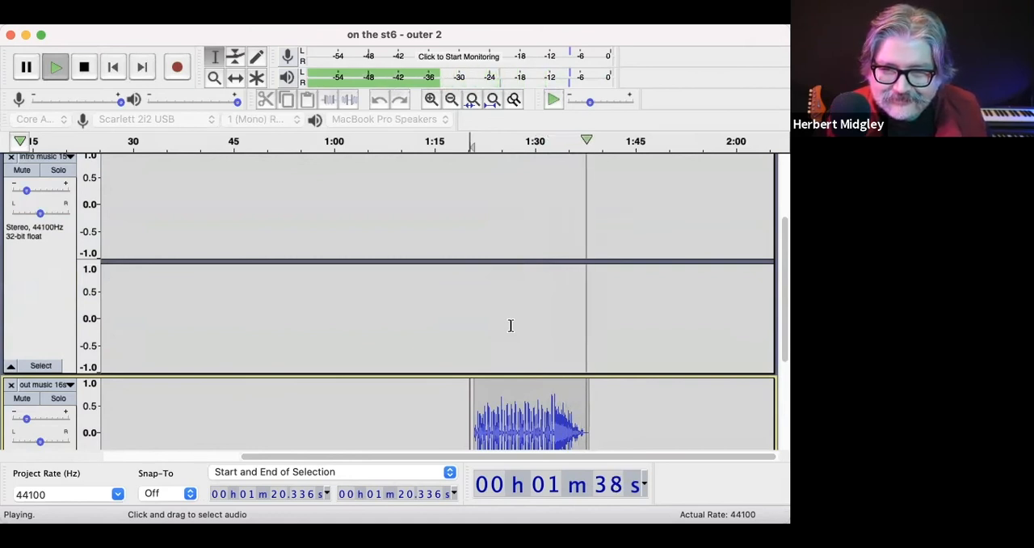
{"action": "scroll", "coordinate": [510, 325], "scroll_direction": "down", "scroll_amount": 2}
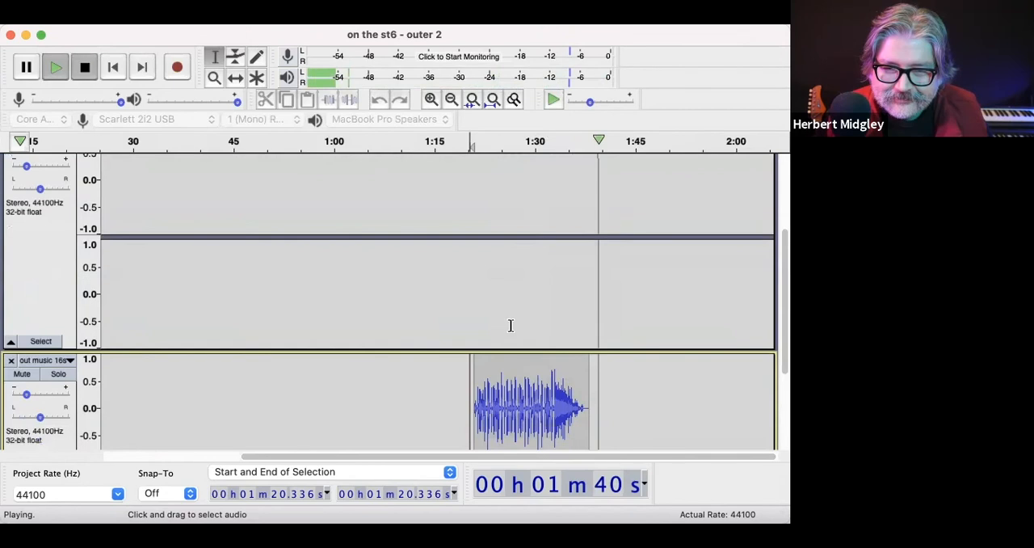
Step: Stop playback and delete the silent tail of the narration clip from about 1:38 to its end
{"action": "key", "text": "space"}
{"action": "scroll", "coordinate": [702, 351], "scroll_direction": "up", "scroll_amount": 3}
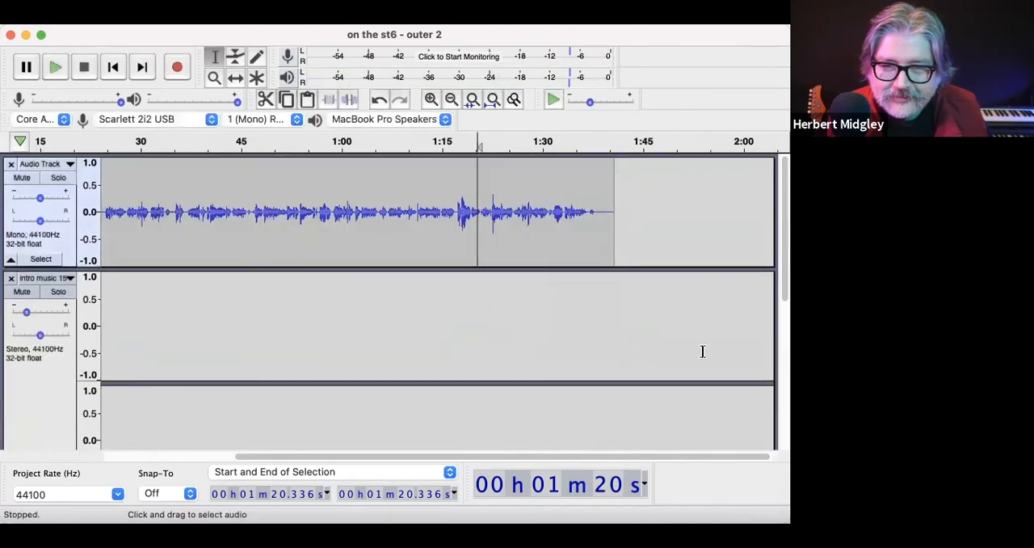
{"action": "left_click", "coordinate": [596, 214]}
{"action": "key", "text": "space"}
{"action": "left_click_drag", "start_coordinate": [584, 218], "coordinate": [623, 231]}
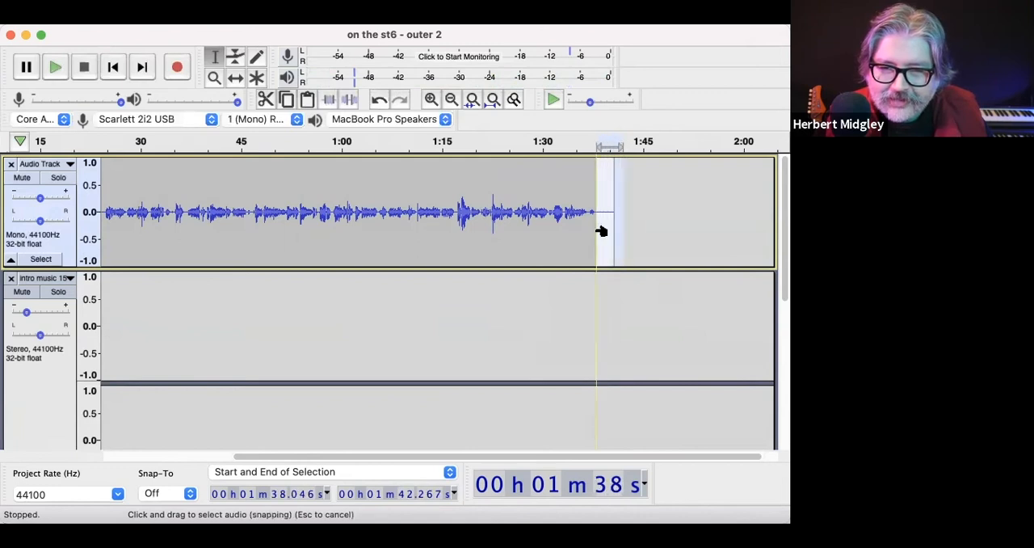
{"action": "left_click", "coordinate": [597, 229]}
Step: Play the mix from about 1:36.6 to check the trimmed ending against the out music
{"action": "left_click", "coordinate": [585, 229]}
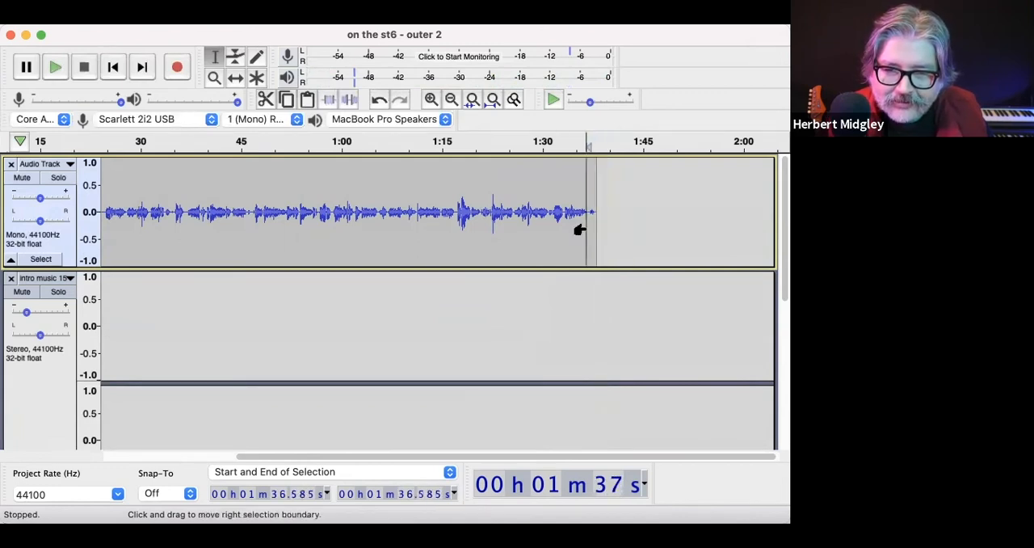
{"action": "key", "text": "space"}
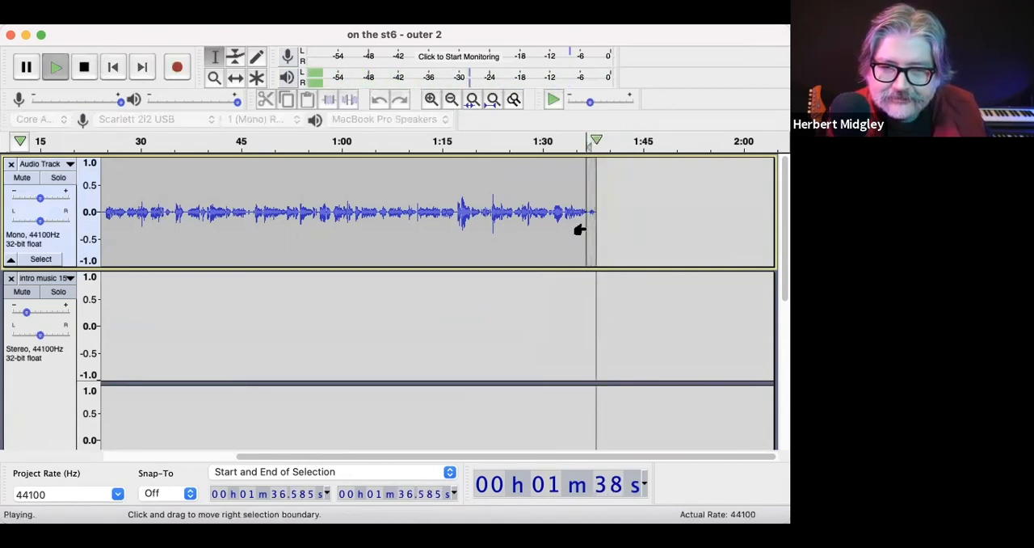
{"action": "scroll", "coordinate": [587, 326], "scroll_direction": "down", "scroll_amount": 5}
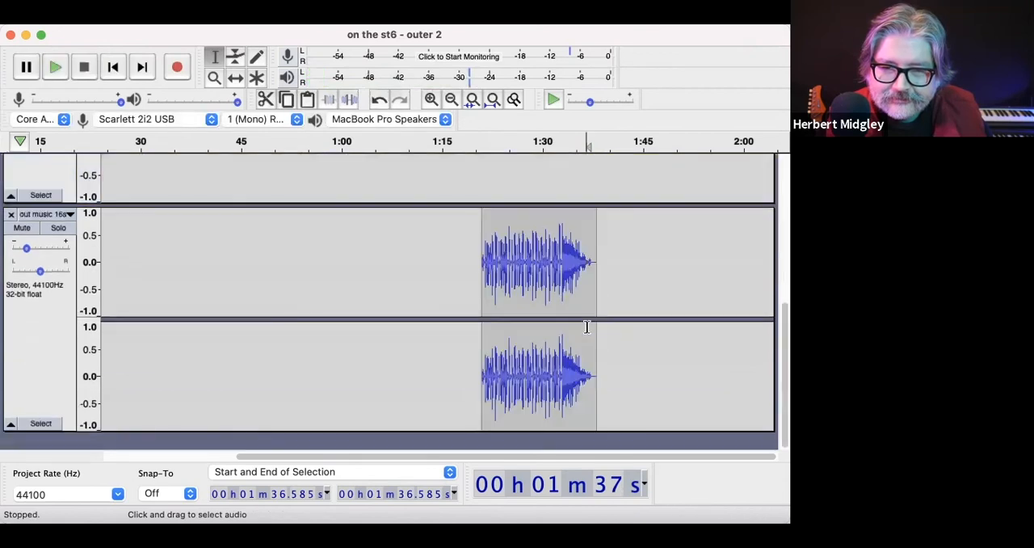
{"action": "scroll", "coordinate": [600, 320], "scroll_direction": "up", "scroll_amount": 5}
{"action": "scroll", "coordinate": [600, 320], "scroll_direction": "left", "scroll_amount": 5}
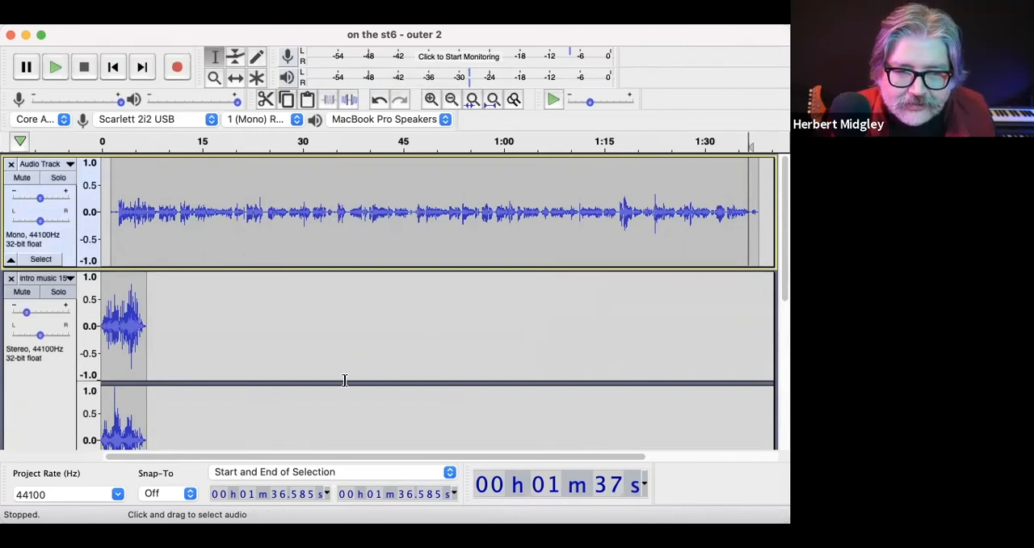
{"action": "scroll", "coordinate": [344, 379], "scroll_direction": "down", "scroll_amount": 5}
{"action": "scroll", "coordinate": [344, 380], "scroll_direction": "up", "scroll_amount": 5}
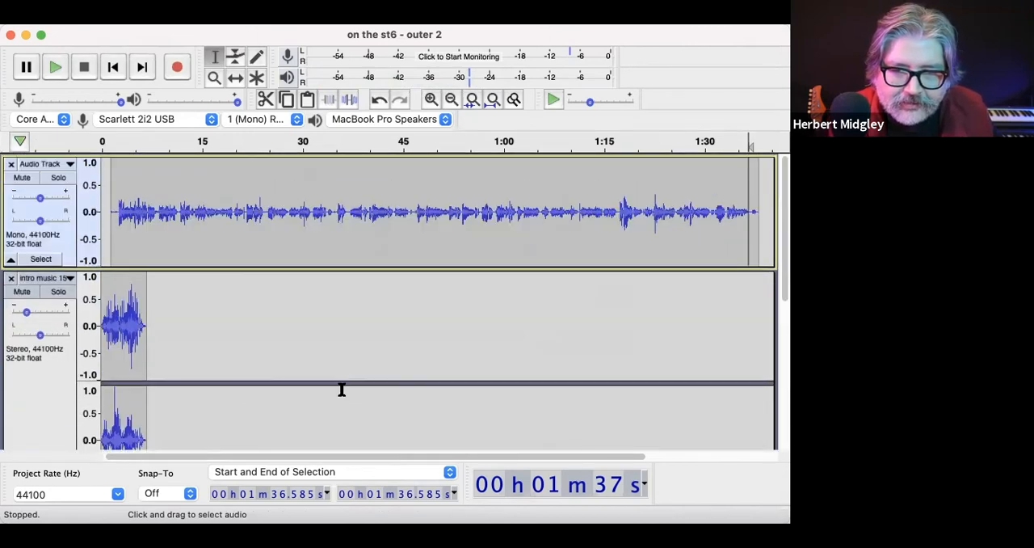
{"action": "scroll", "coordinate": [336, 371], "scroll_direction": "down", "scroll_amount": 5}
{"action": "scroll", "coordinate": [337, 371], "scroll_direction": "up", "scroll_amount": 5}
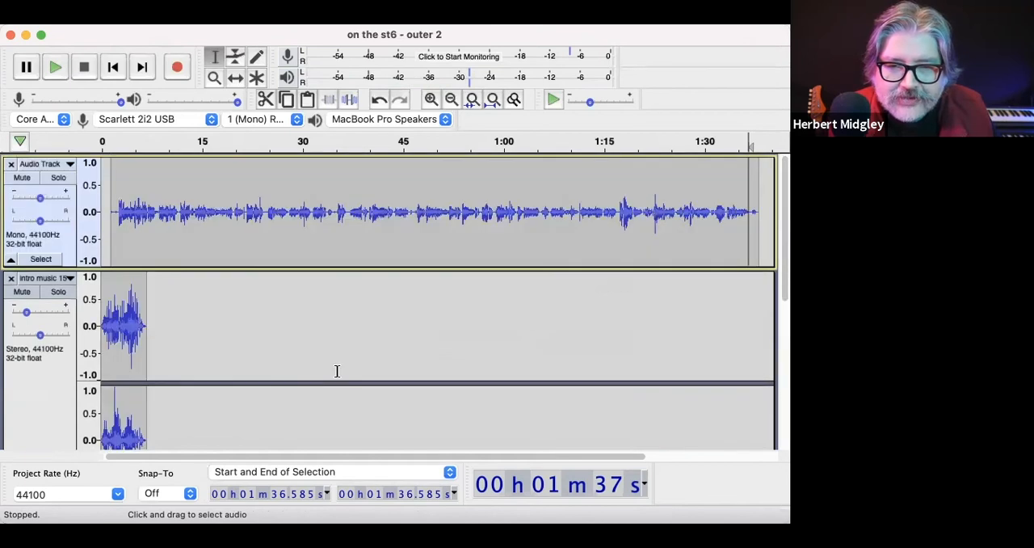
Step: Start an MP3 export of the project into the podcast folder and name the file "rock podcast 1"
{"action": "left_click", "coordinate": [62, 2]}
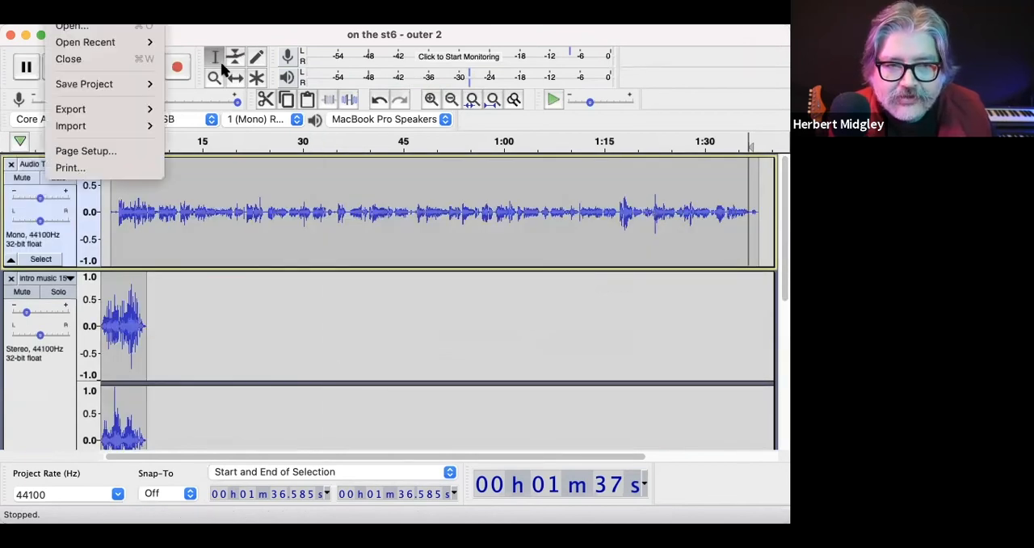
{"action": "mouse_move", "coordinate": [68, 108]}
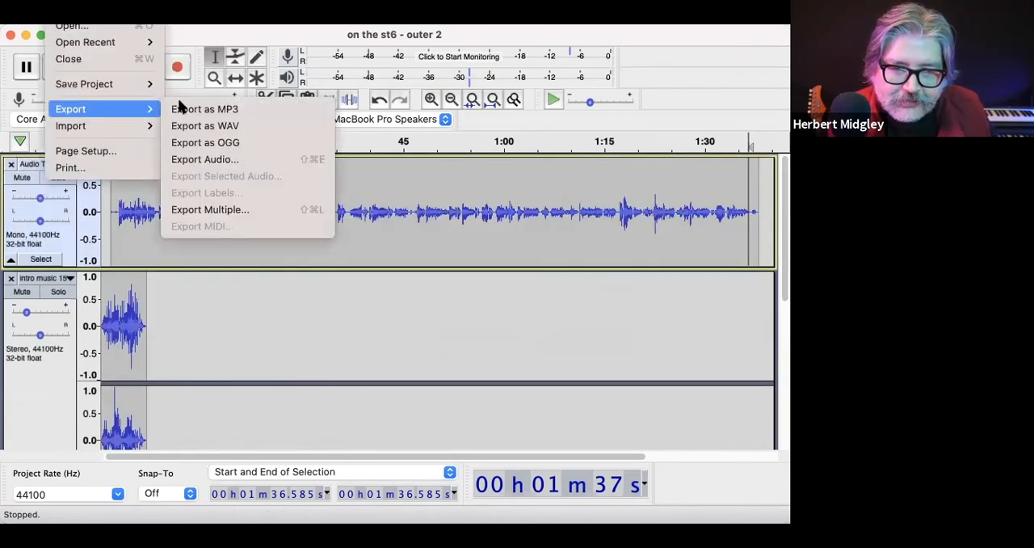
{"action": "left_click", "coordinate": [221, 114]}
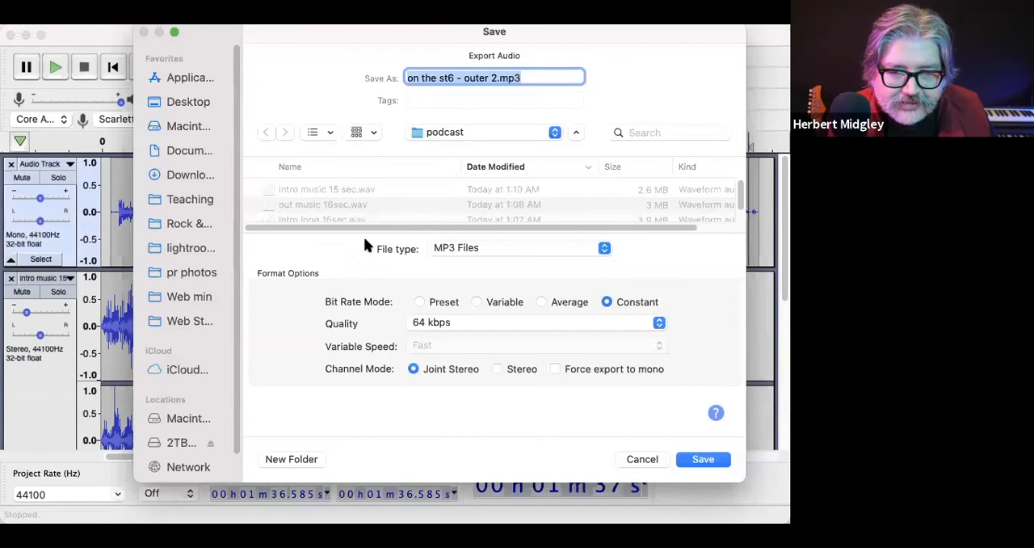
{"action": "left_click", "coordinate": [480, 76]}
{"action": "left_click_drag", "start_coordinate": [497, 78], "coordinate": [363, 78]}
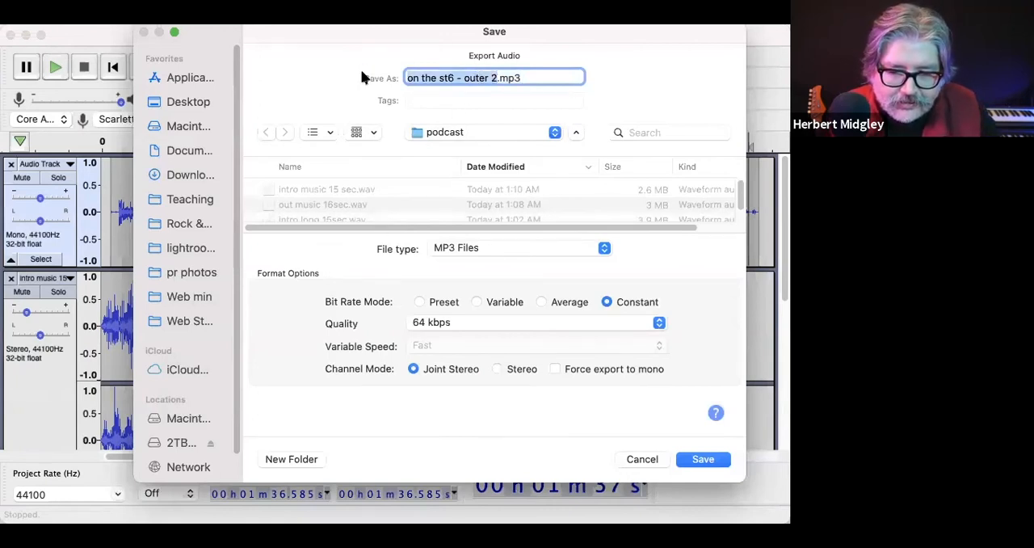
{"action": "type", "text": "rock podcast 1"}
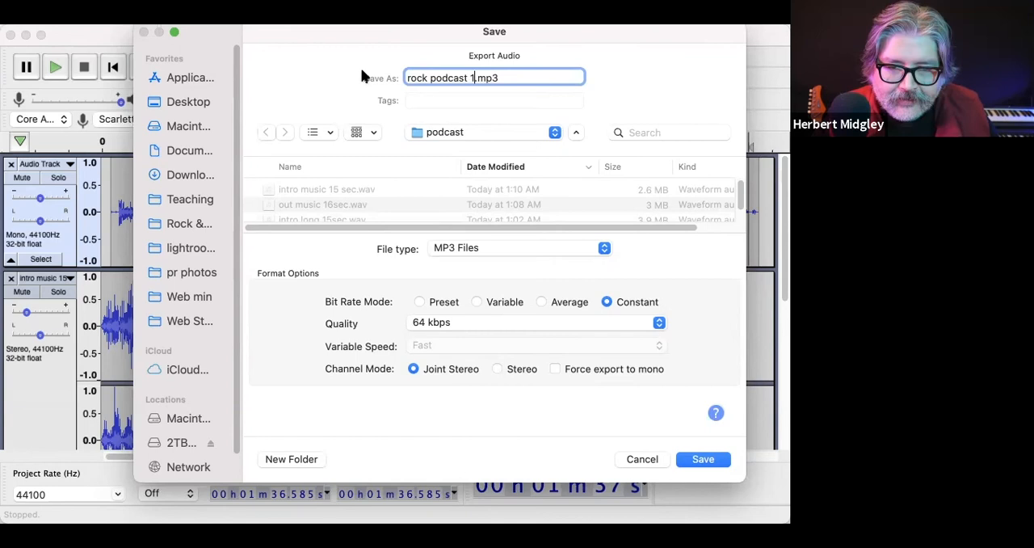
Step: Set the MP3 quality to 320 kbps and finish the export as a stereo mixdown with empty metadata tags
{"action": "left_click", "coordinate": [440, 324]}
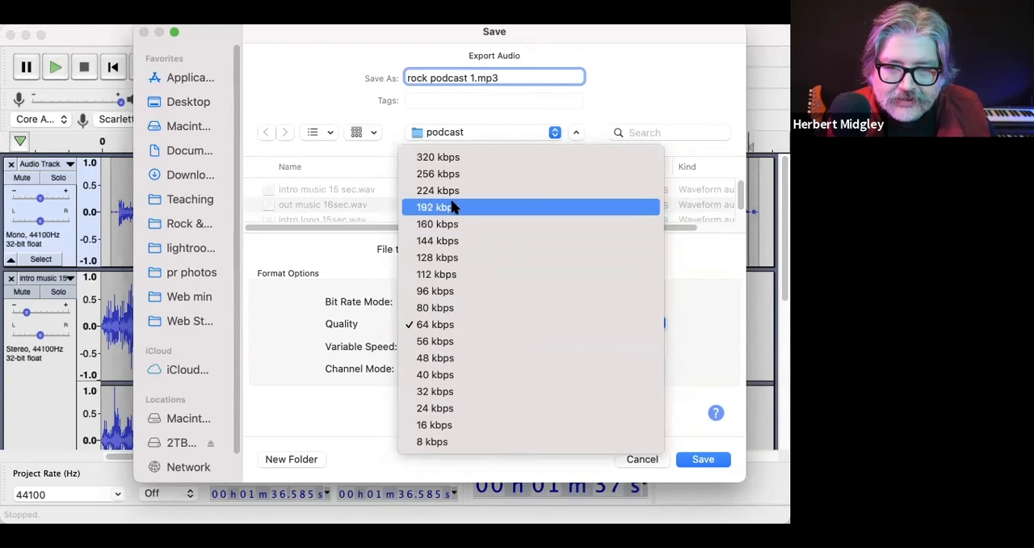
{"action": "left_click", "coordinate": [457, 157]}
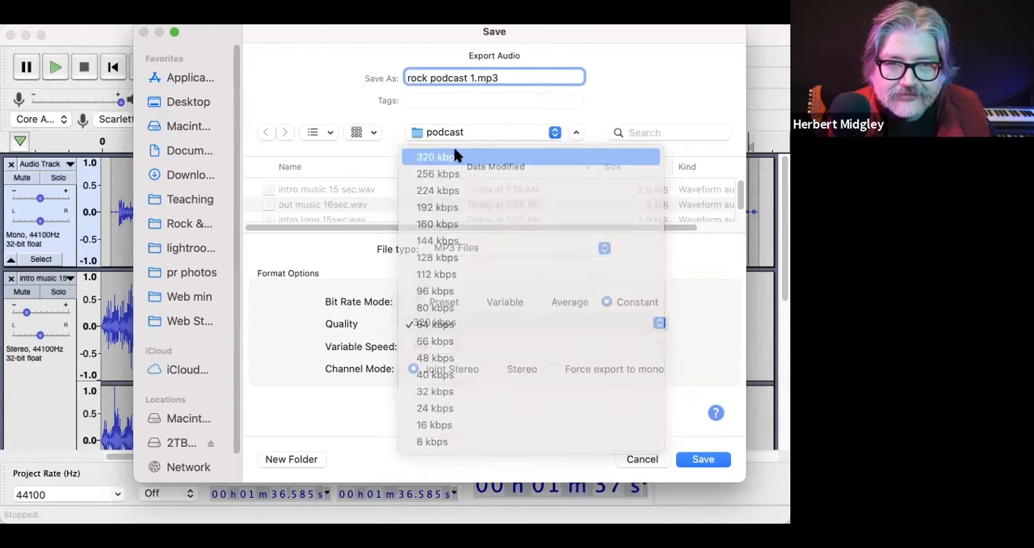
{"action": "left_click", "coordinate": [696, 461]}
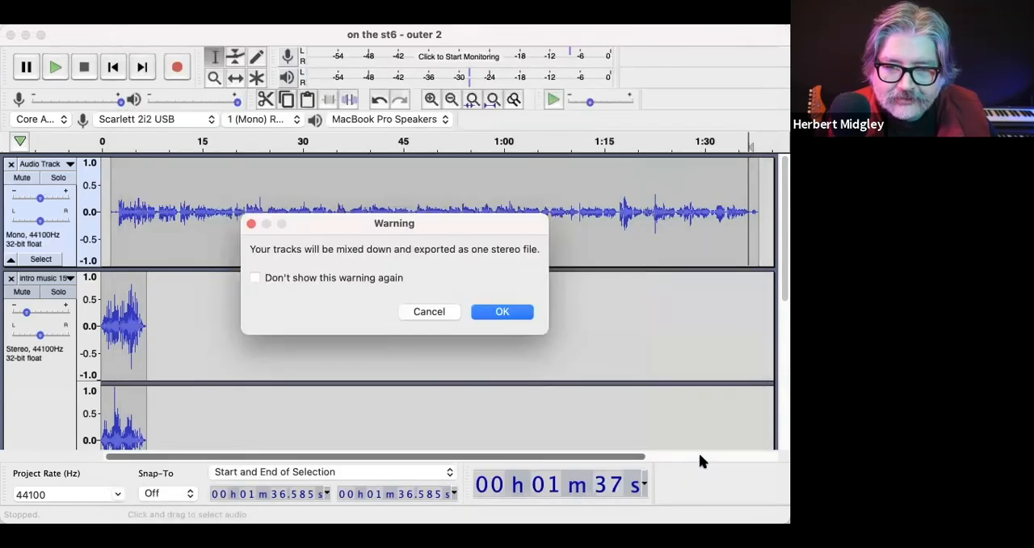
{"action": "left_click", "coordinate": [504, 312]}
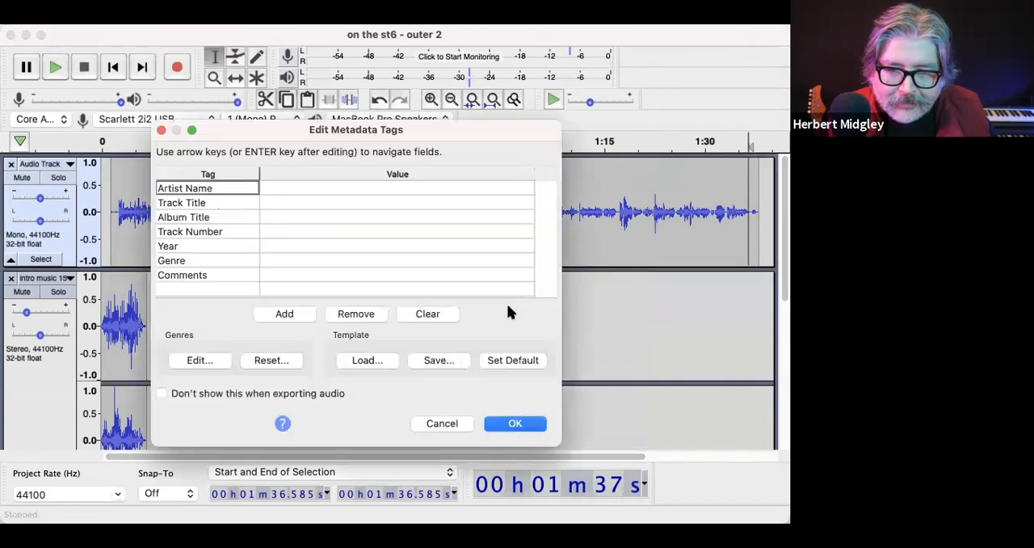
{"action": "left_click", "coordinate": [512, 421]}
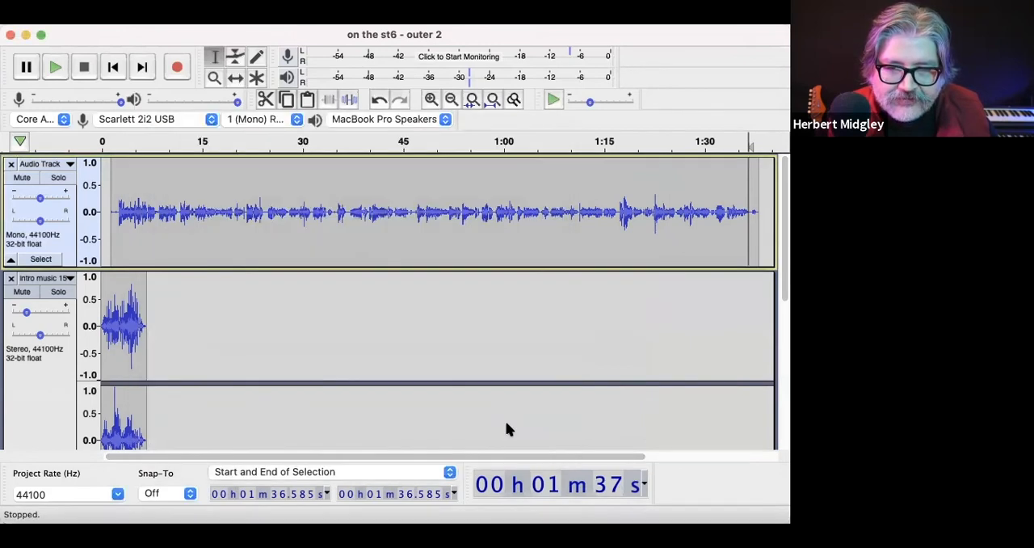
Step: Export the project to the podcast folder as a signed 16-bit PCM WAV named "rock podcast 1", accepting the stereo mixdown and empty metadata tags
{"action": "left_click", "coordinate": [63, 12]}
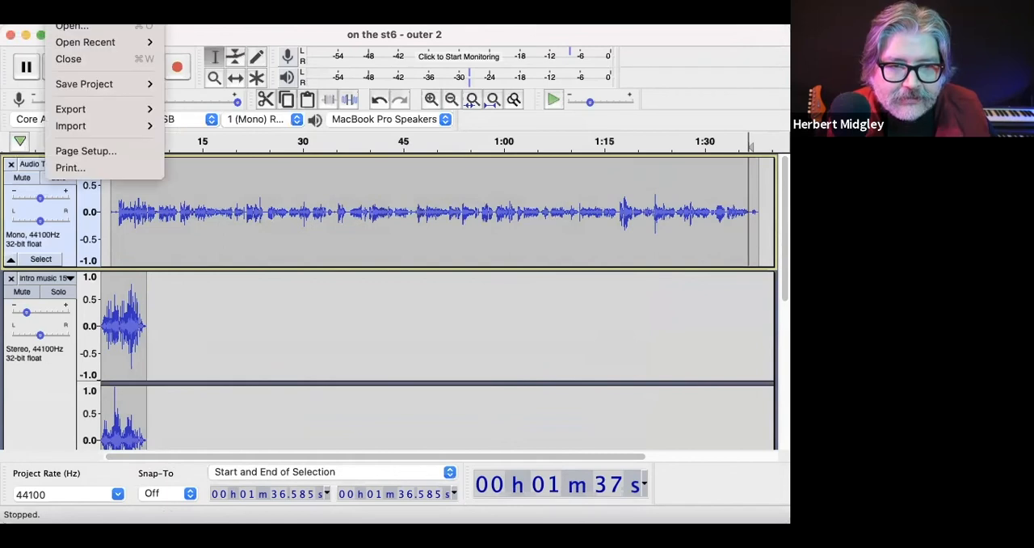
{"action": "mouse_move", "coordinate": [69, 106]}
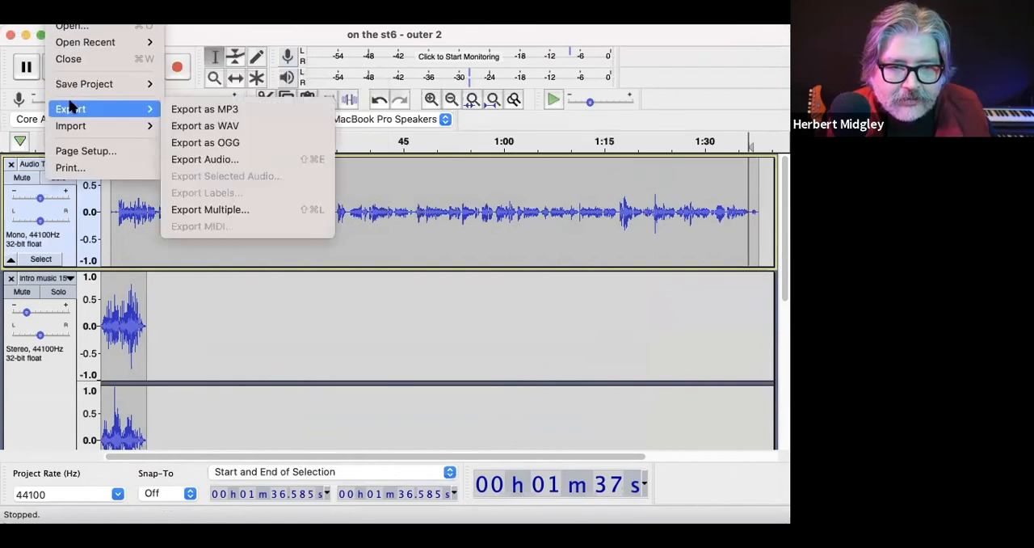
{"action": "left_click", "coordinate": [198, 126]}
{"action": "left_click_drag", "start_coordinate": [495, 77], "coordinate": [400, 65]}
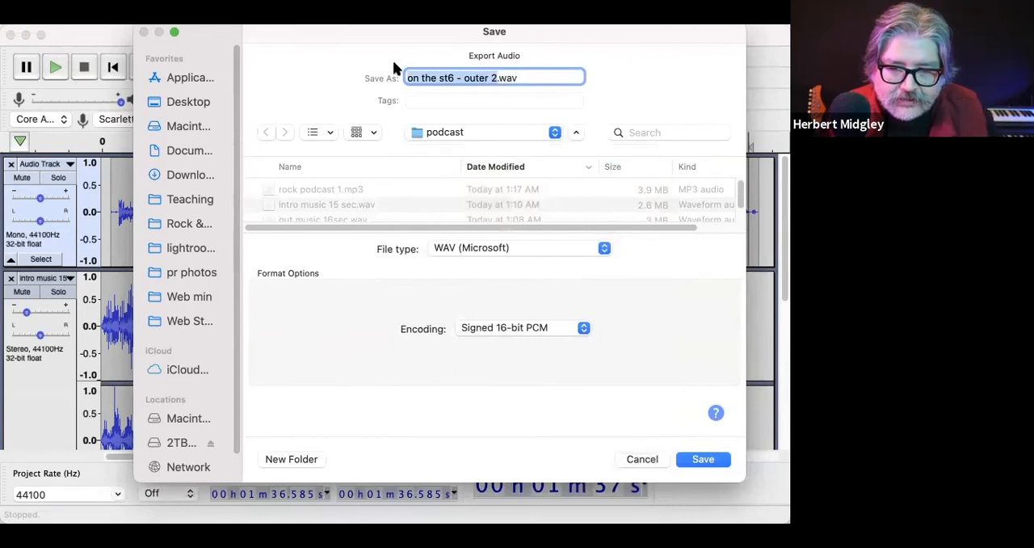
{"action": "type", "text": "rock"}
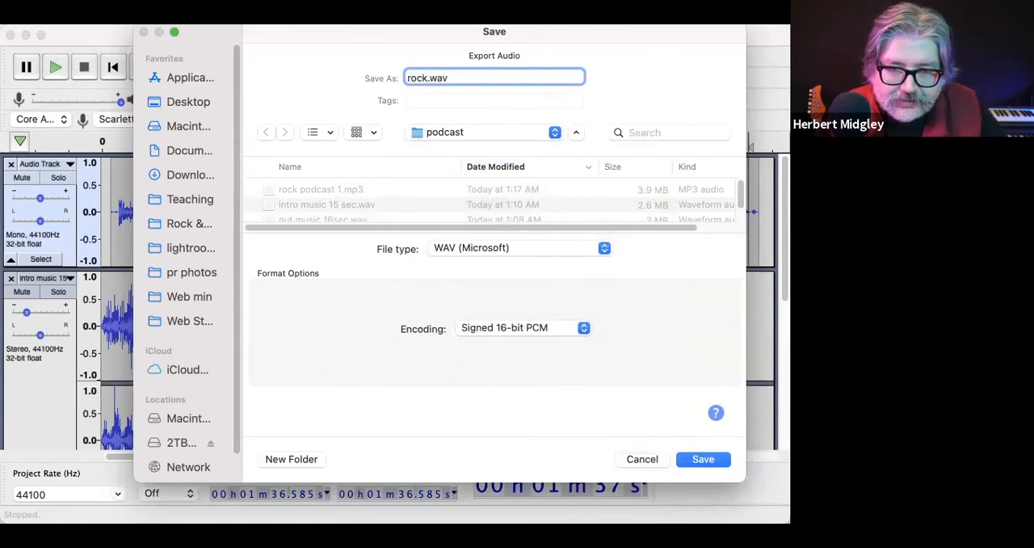
{"action": "type", "text": " podcast 1"}
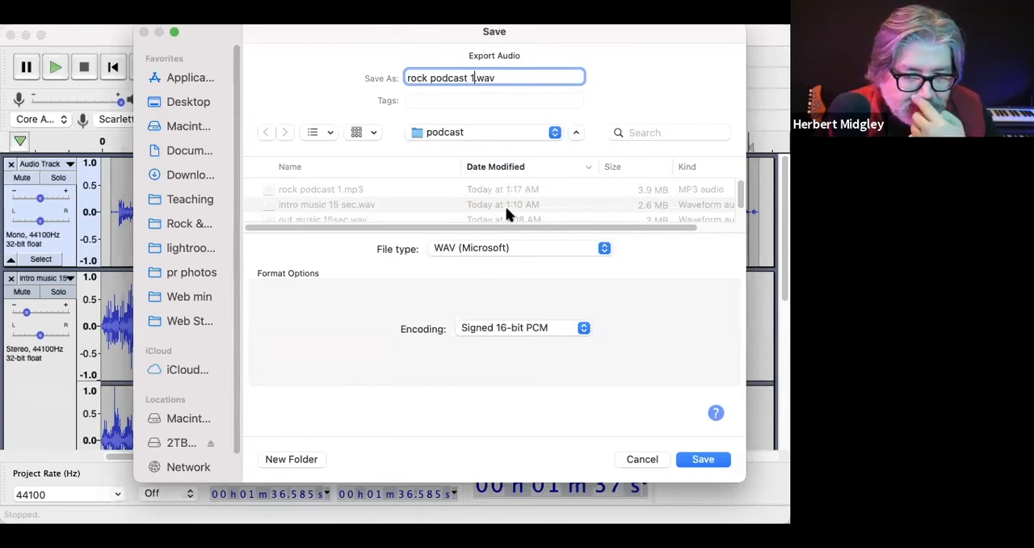
{"action": "left_click", "coordinate": [702, 458]}
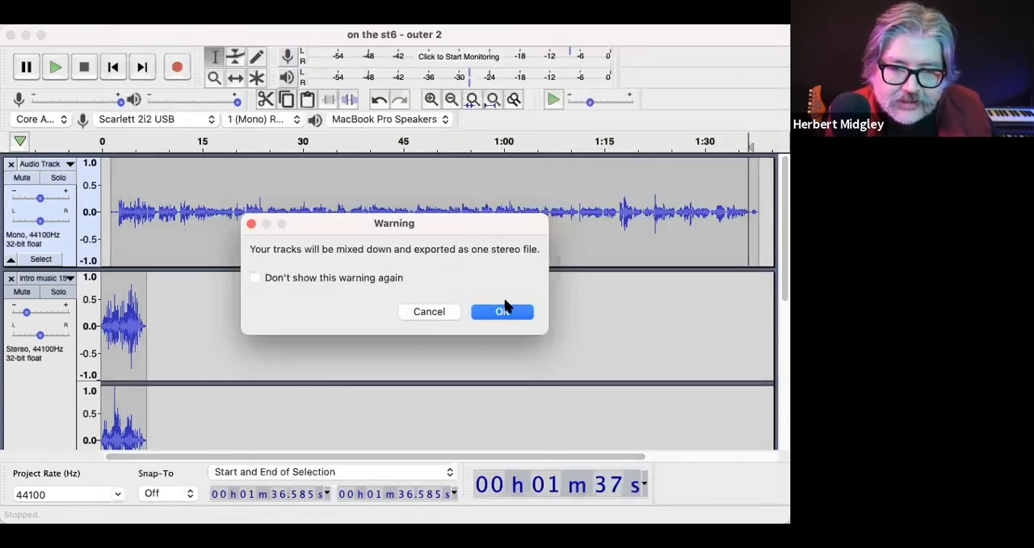
{"action": "left_click", "coordinate": [507, 309]}
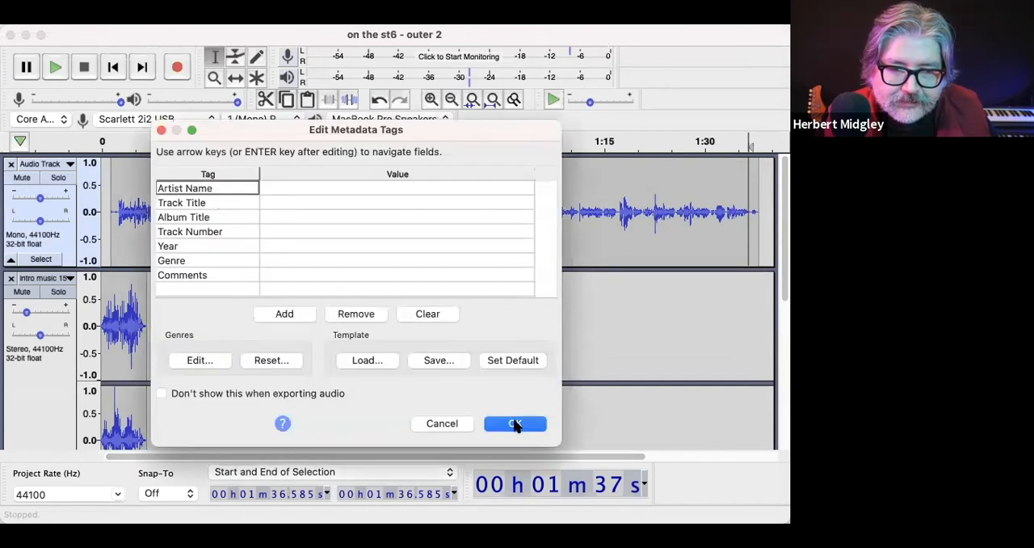
{"action": "left_click", "coordinate": [514, 423]}
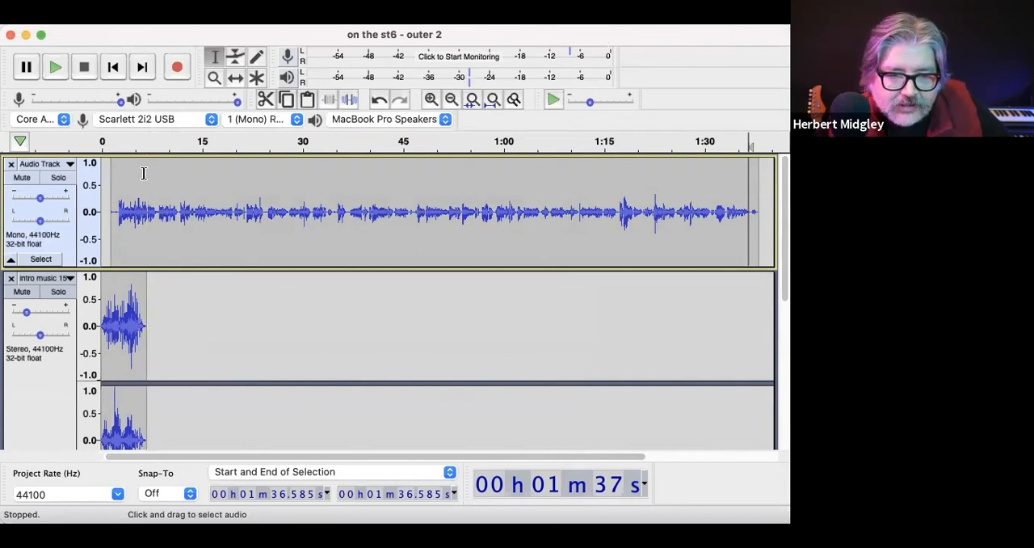
{"action": "scroll", "coordinate": [260, 223], "scroll_direction": "down", "scroll_amount": 5}
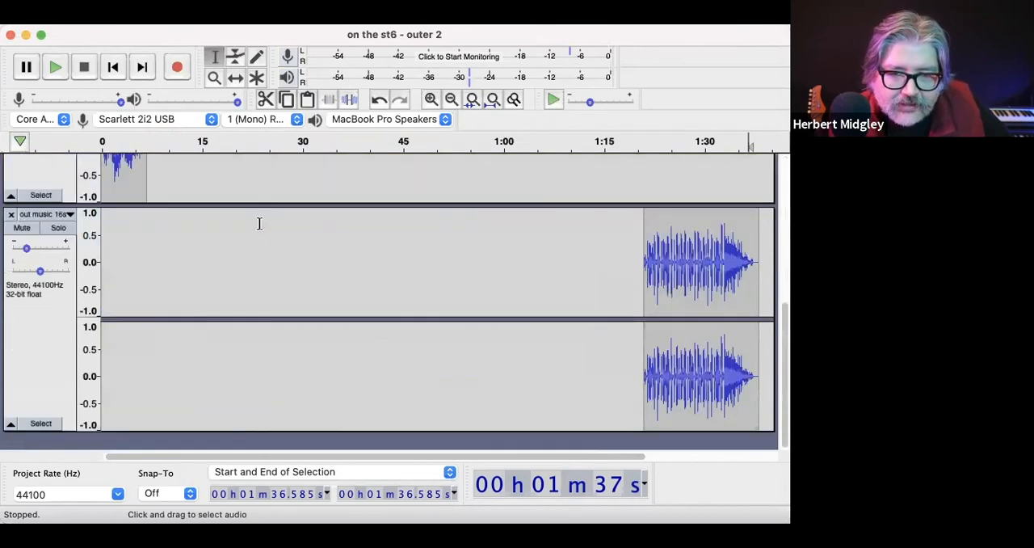
{"action": "scroll", "coordinate": [259, 223], "scroll_direction": "up", "scroll_amount": 5}
{"action": "scroll", "coordinate": [185, 240], "scroll_direction": "down", "scroll_amount": 1}
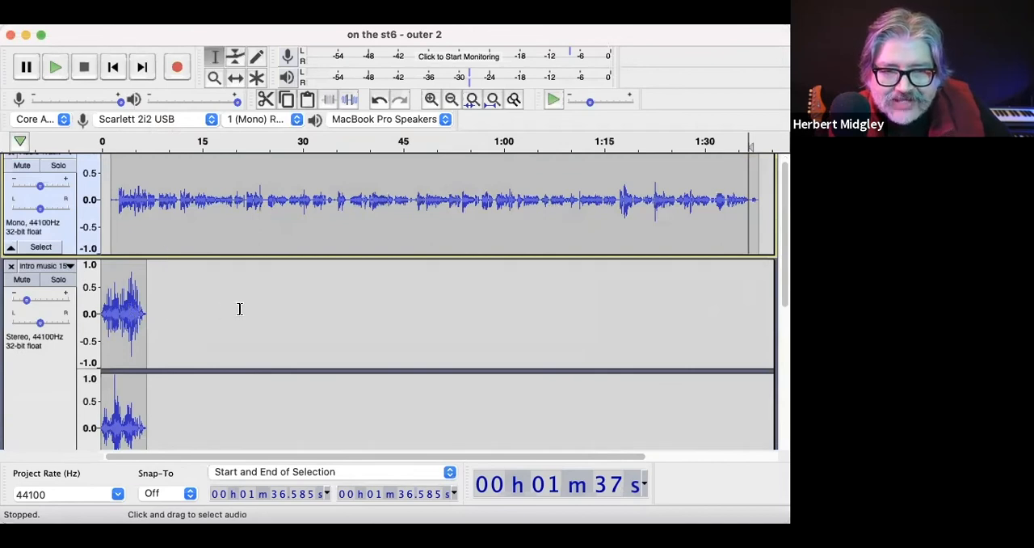